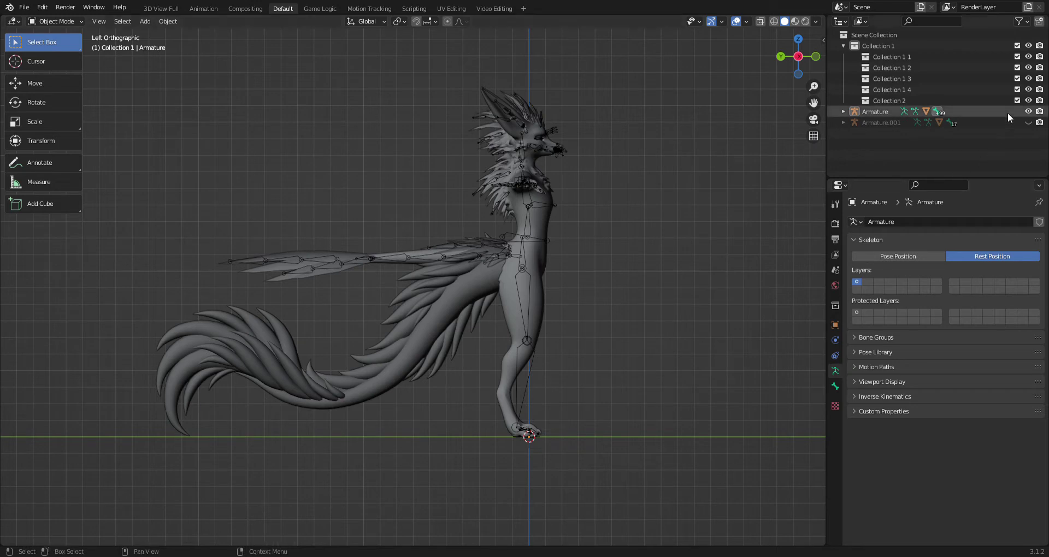
# Step: Hide the FluffyTail mesh under Armature.001 so only the original tail remains displayed
pyautogui.click(842, 123)
pyautogui.click(1028, 155)
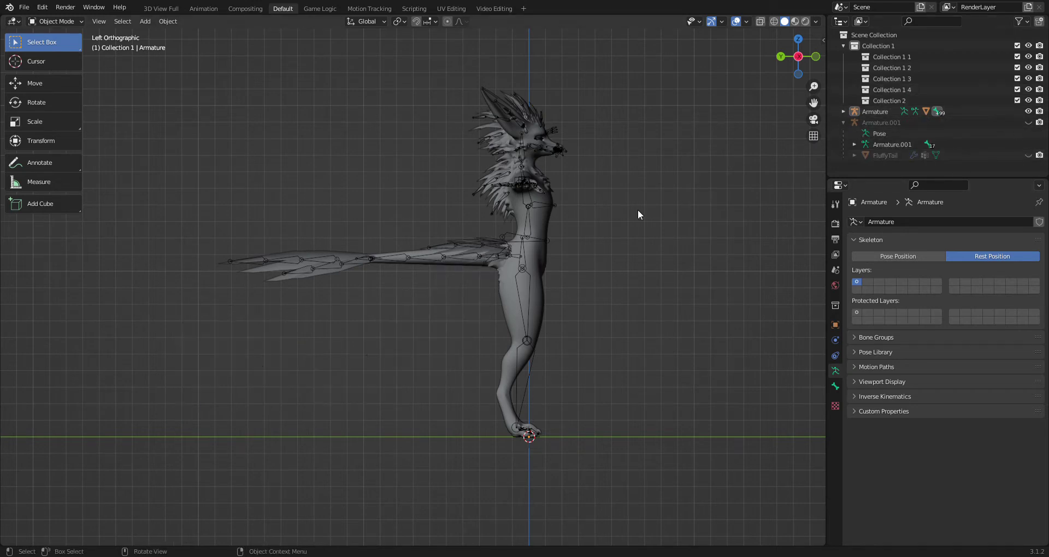
pyautogui.scroll(2, 525, 268)
pyautogui.scroll(3, 507, 268)
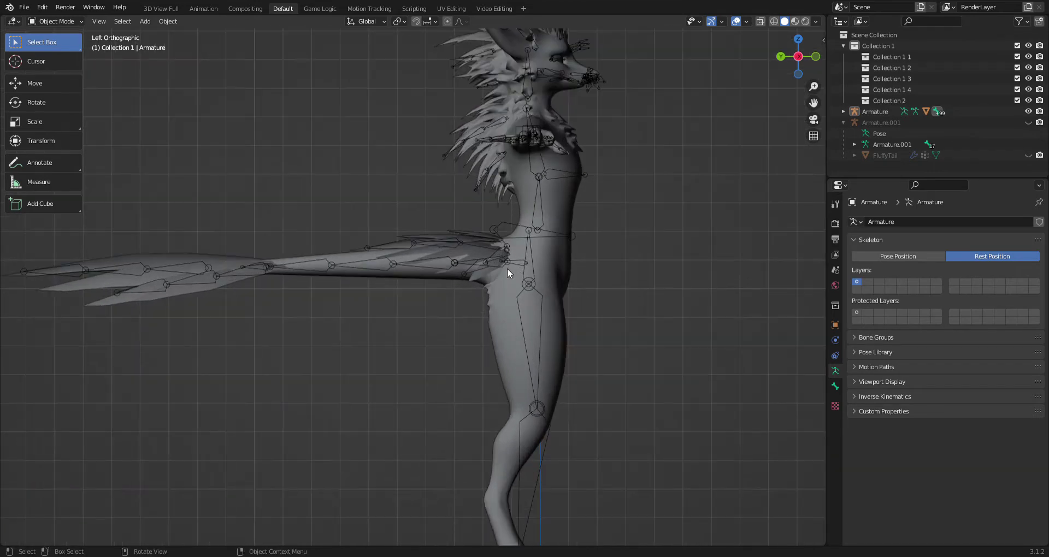
pyautogui.scroll(-4, 565, 218)
pyautogui.scroll(1, 481, 297)
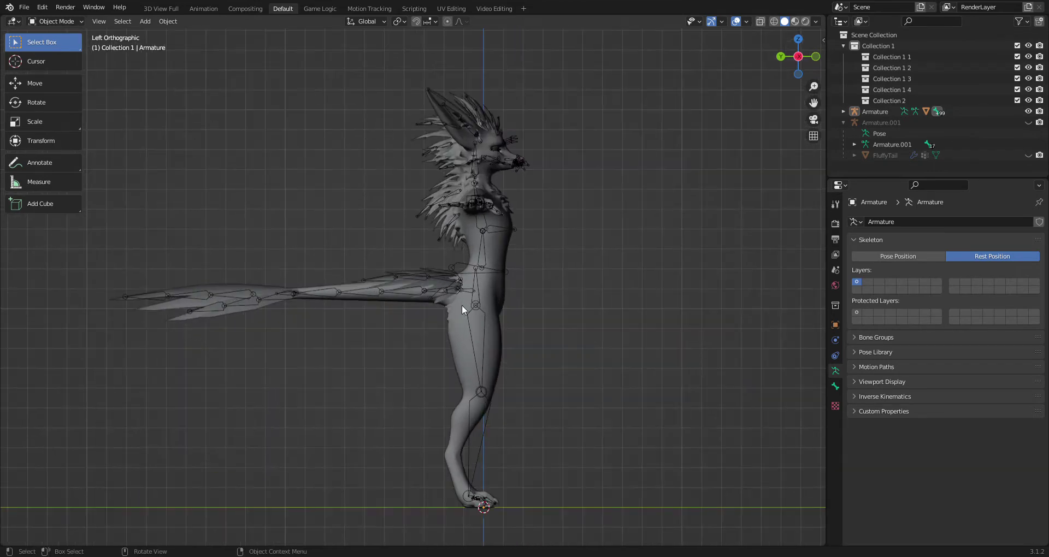
# Step: Separate the whole Body mesh by material and return to Object Mode
pyautogui.click(461, 309)
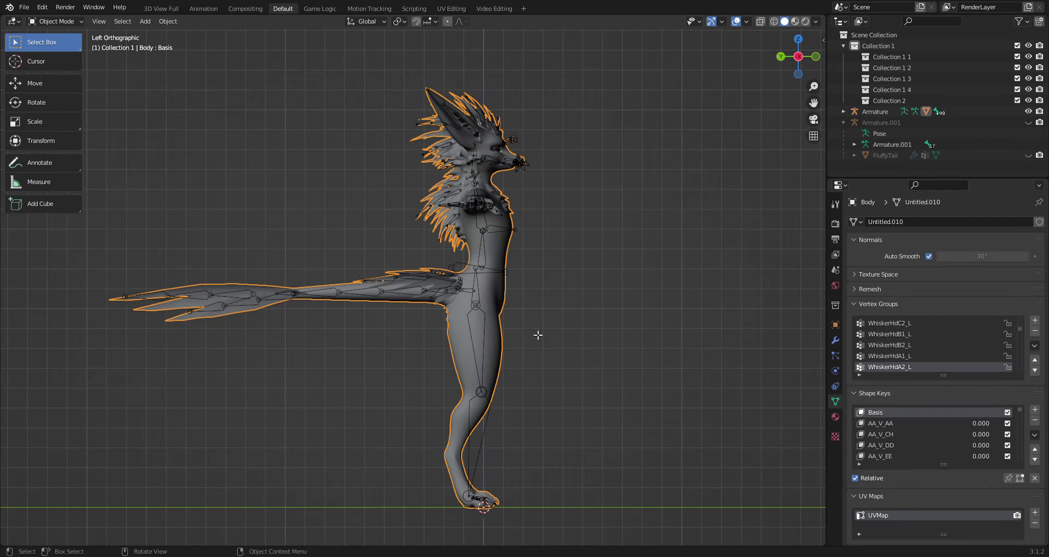
pyautogui.press('Tab')
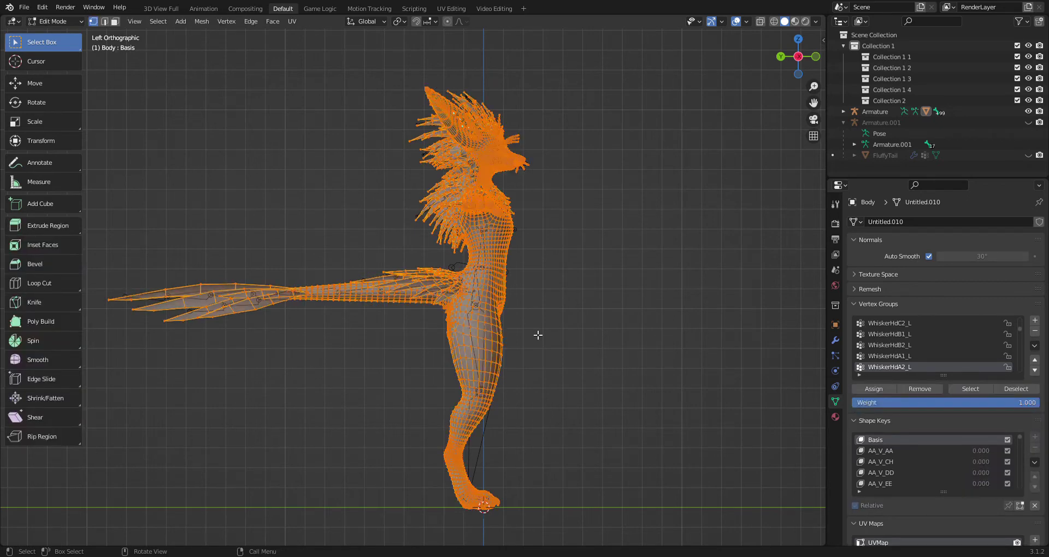
pyautogui.press('p')
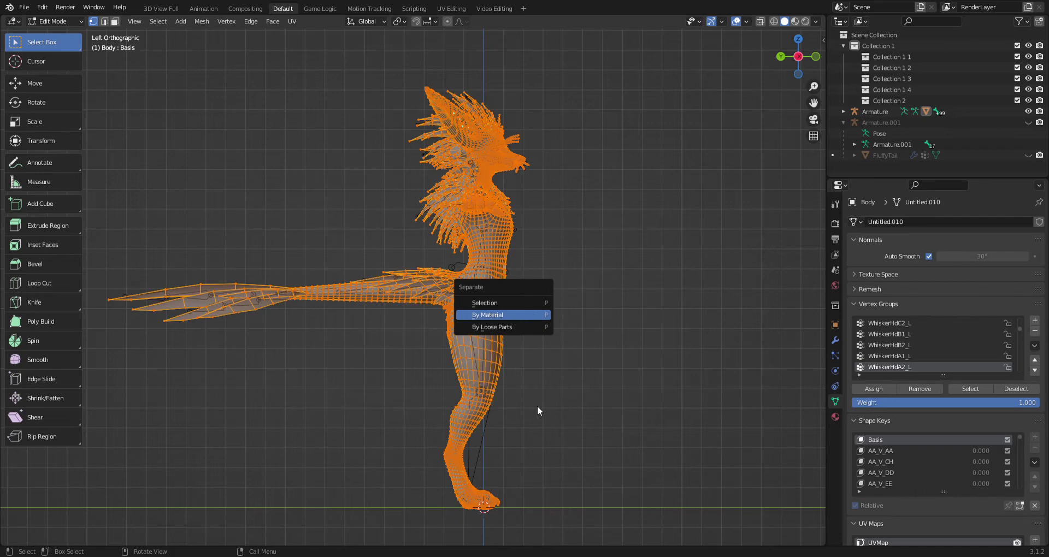
pyautogui.press('Return')
pyautogui.moveTo(569, 308); pyautogui.dragTo(538, 325, button='middle')
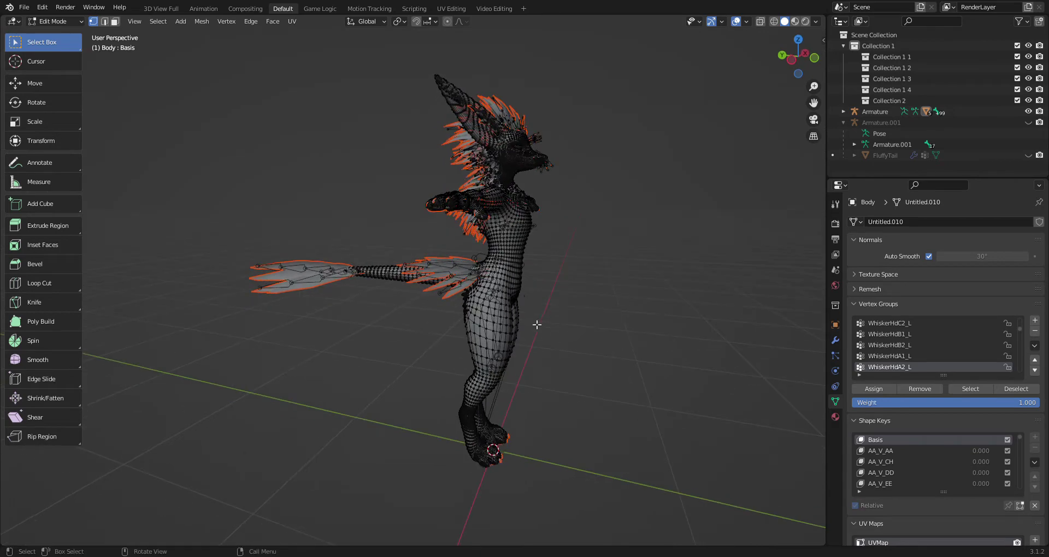
pyautogui.click(791, 60)
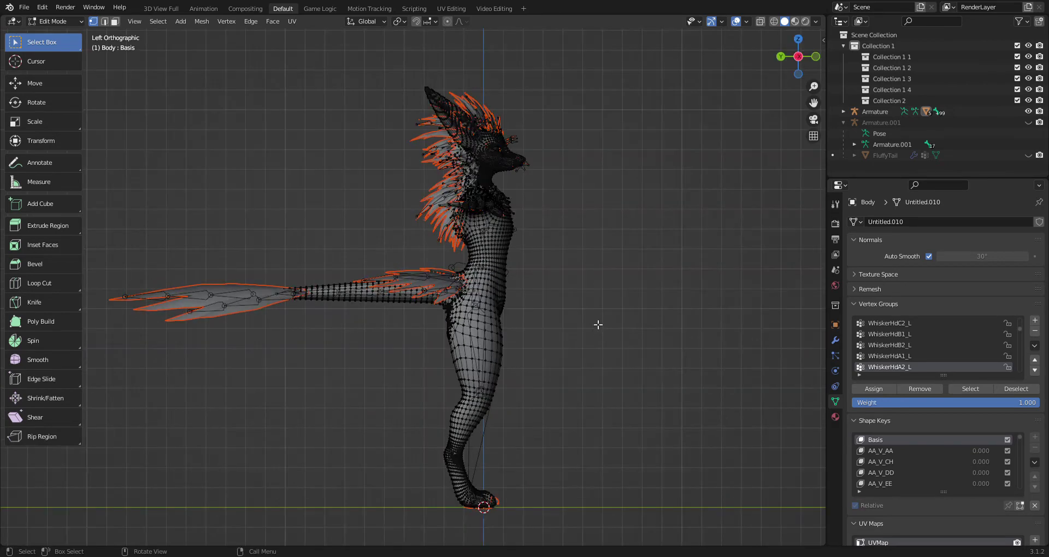
pyautogui.press('Tab')
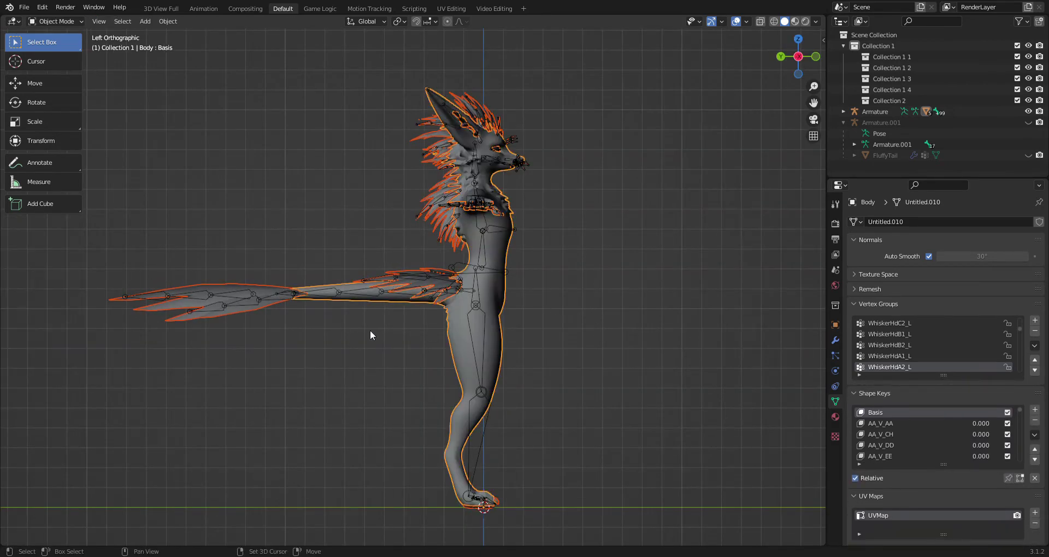
# Step: Expand the Armature object in the scene hierarchy and hide its bones
pyautogui.keyDown('ctrl'); pyautogui.scroll(4, 442, 329); pyautogui.keyUp('ctrl')
pyautogui.moveTo(593, 263); pyautogui.dragTo(634, 229, button='middle')
pyautogui.click(843, 112)
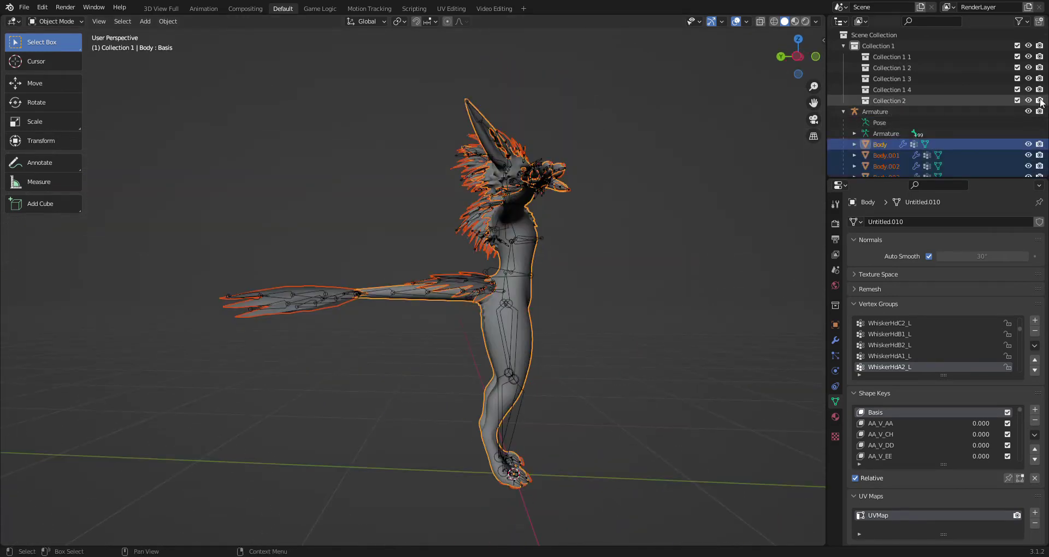
pyautogui.click(1028, 111)
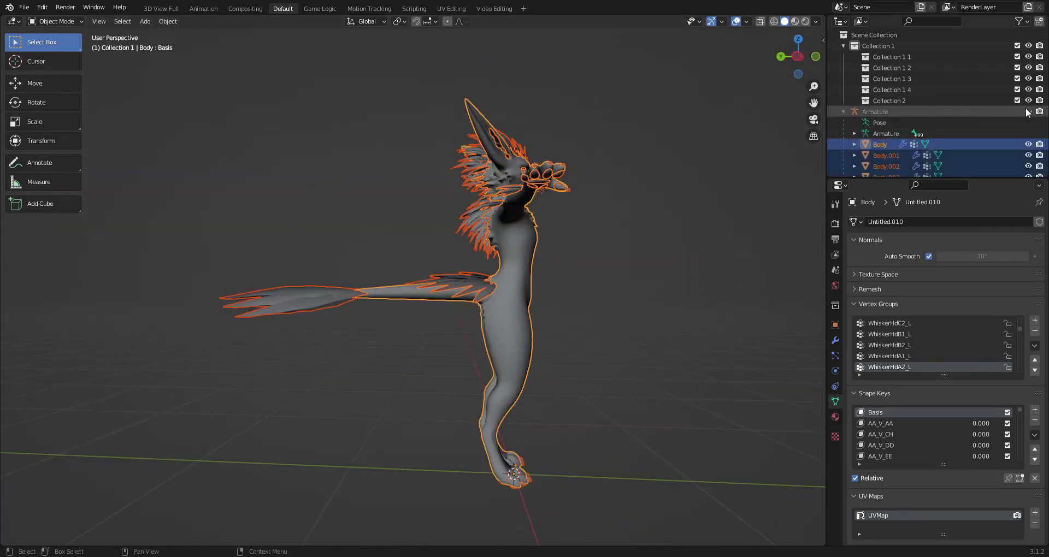
# Step: Put the separated feather mesh Body.002 in Edit Mode and switch the selection tool to Select Lasso
pyautogui.click(798, 57)
pyautogui.click(462, 269)
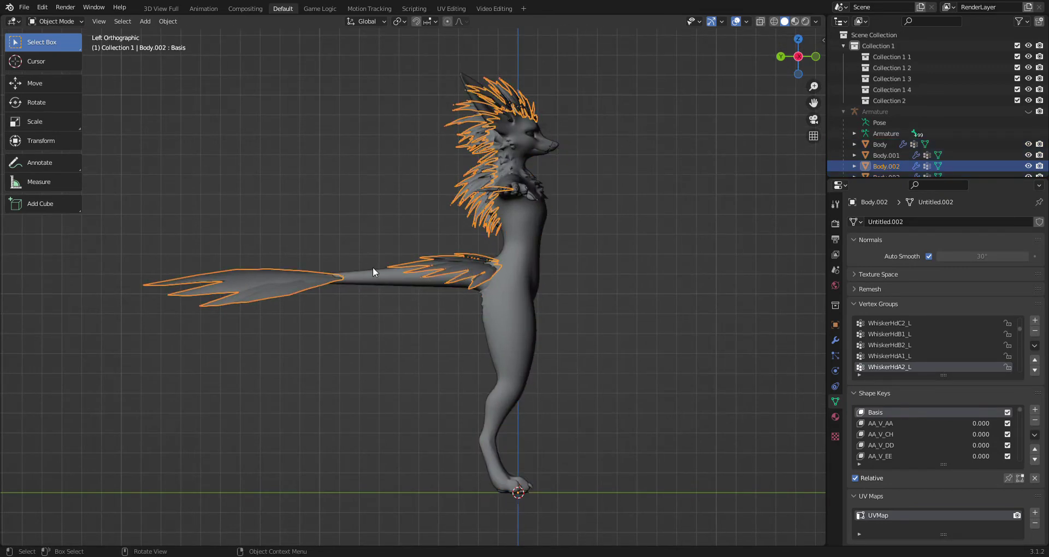
pyautogui.press('Tab')
pyautogui.moveTo(373, 267); pyautogui.dragTo(475, 365, button='middle')
pyautogui.scroll(3, 492, 373)
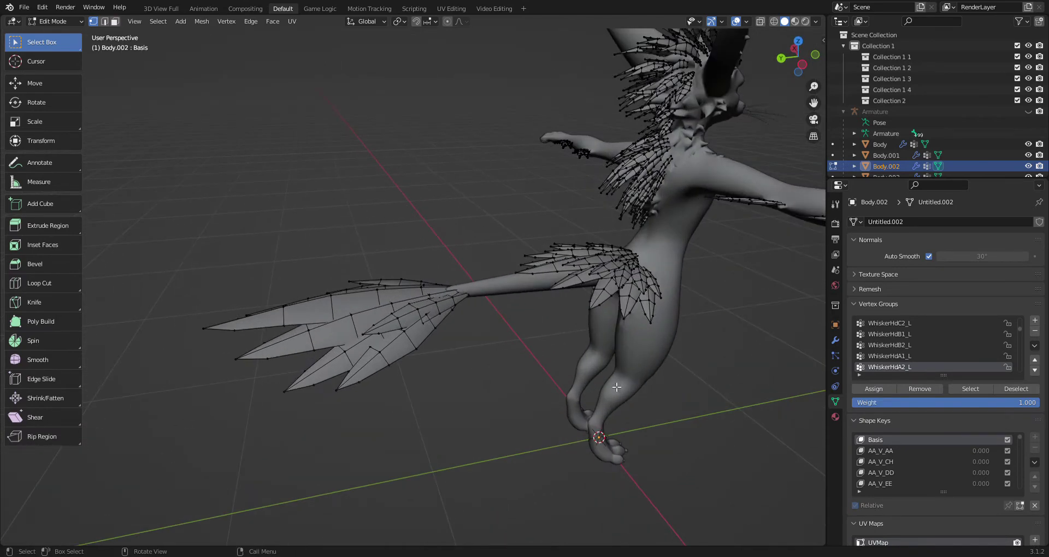
pyautogui.moveTo(677, 398); pyautogui.dragTo(254, 278)
pyautogui.click(156, 253)
pyautogui.moveTo(48, 46); pyautogui.dragTo(55, 139)
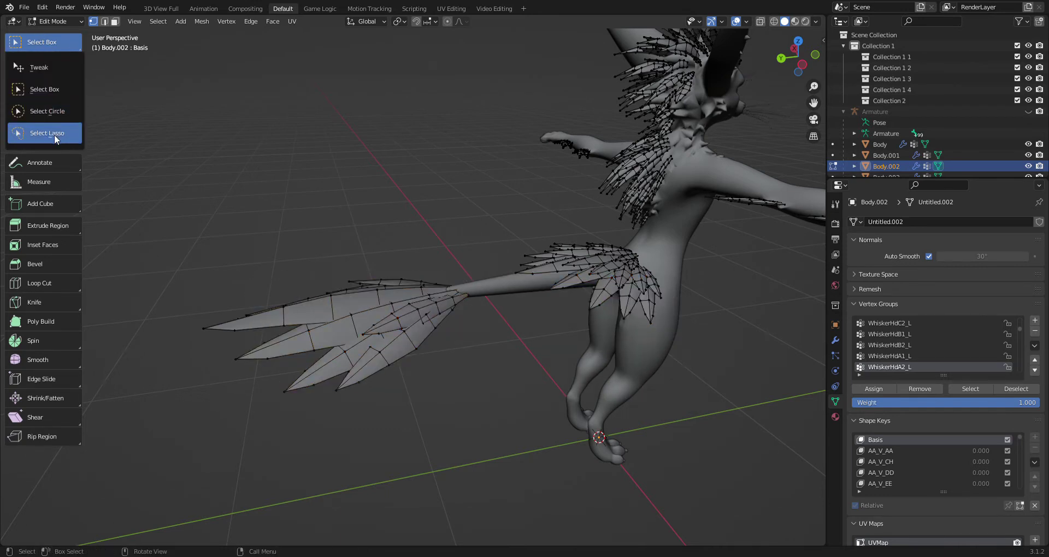
pyautogui.click(55, 139)
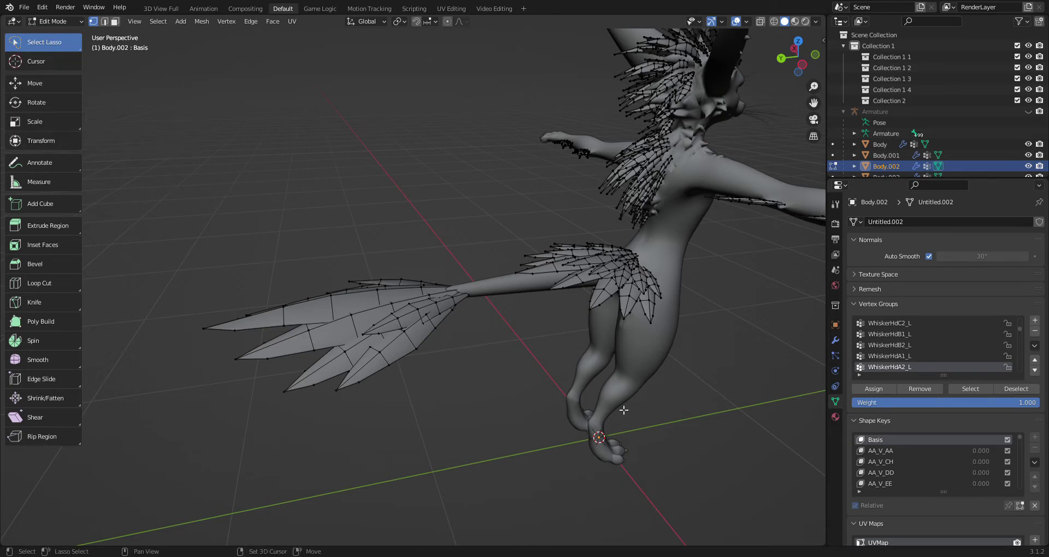
# Step: Lasso the feathers at the tail's tip and base and extend the selection to all linked geometry
pyautogui.moveTo(522, 343)
pyautogui.mouseDown()
pyautogui.moveTo(344, 458)
pyautogui.moveTo(158, 418)
pyautogui.moveTo(150, 272)
pyautogui.moveTo(284, 194)
pyautogui.moveTo(613, 233)
pyautogui.moveTo(651, 246)
pyautogui.moveTo(693, 282)
pyautogui.moveTo(558, 431)
pyautogui.moveTo(508, 435)
pyautogui.mouseUp()
pyautogui.hotkey('ctrl', 'l')
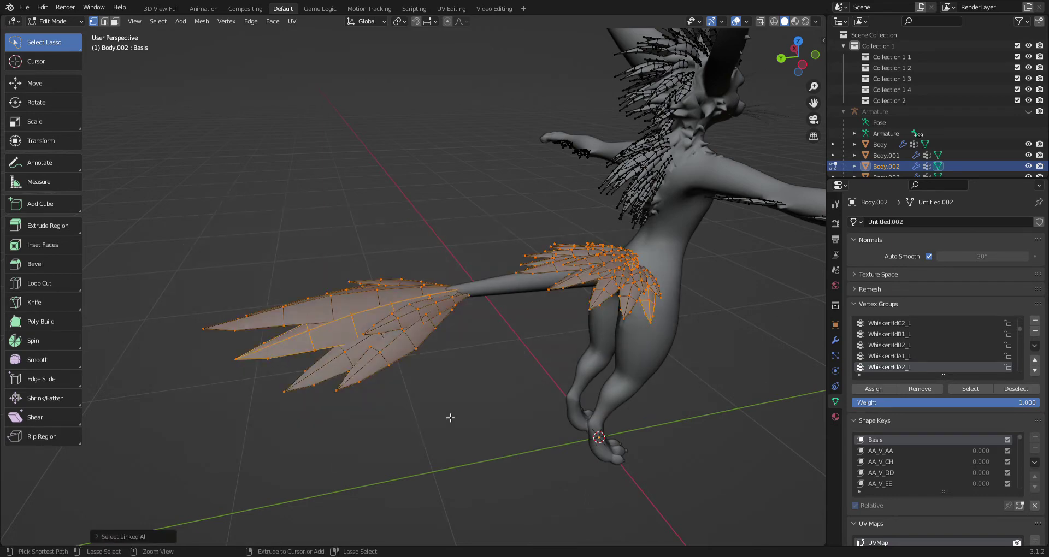
pyautogui.moveTo(471, 399); pyautogui.dragTo(465, 298, button='middle')
pyautogui.moveTo(467, 355); pyautogui.dragTo(464, 391, button='middle')
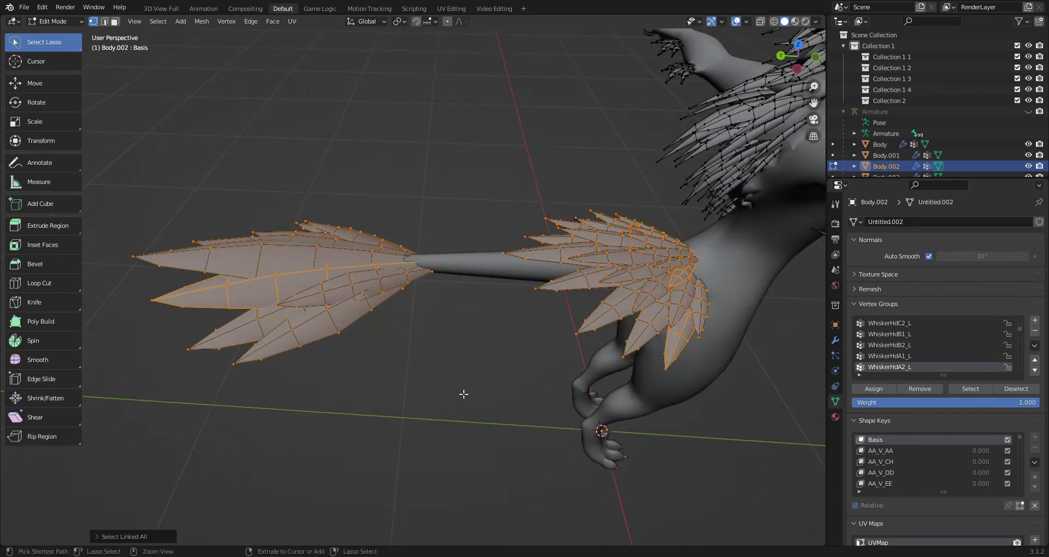
pyautogui.moveTo(480, 274); pyautogui.dragTo(504, 275, button='middle')
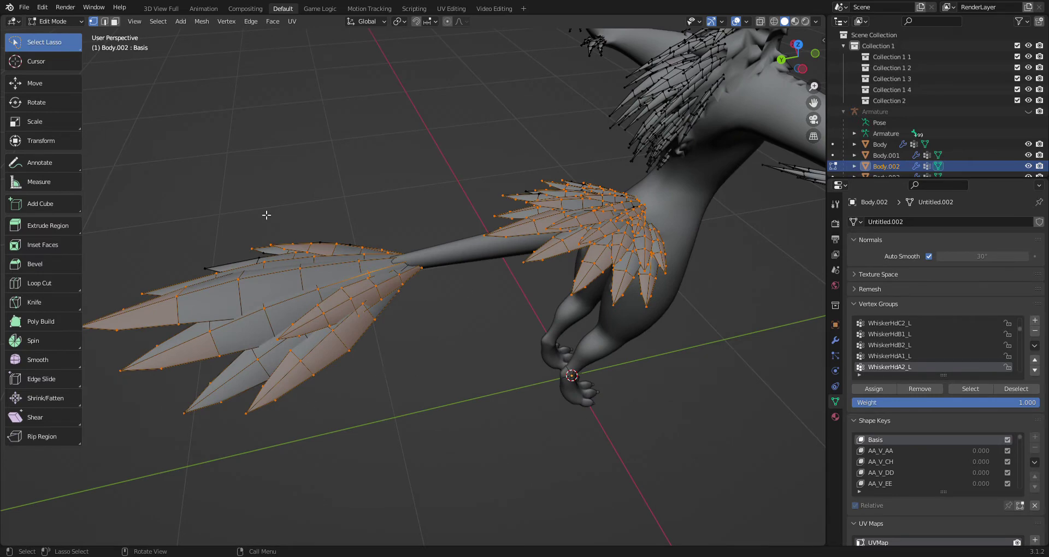
pyautogui.moveTo(292, 271); pyautogui.dragTo(267, 235, button='middle')
pyautogui.moveTo(344, 238)
pyautogui.mouseDown()
pyautogui.moveTo(334, 236)
pyautogui.moveTo(212, 359)
pyautogui.moveTo(246, 429)
pyautogui.mouseUp()
pyautogui.moveTo(203, 201)
pyautogui.mouseDown()
pyautogui.moveTo(497, 447)
pyautogui.moveTo(597, 278)
pyautogui.moveTo(557, 235)
pyautogui.moveTo(485, 241)
pyautogui.mouseUp()
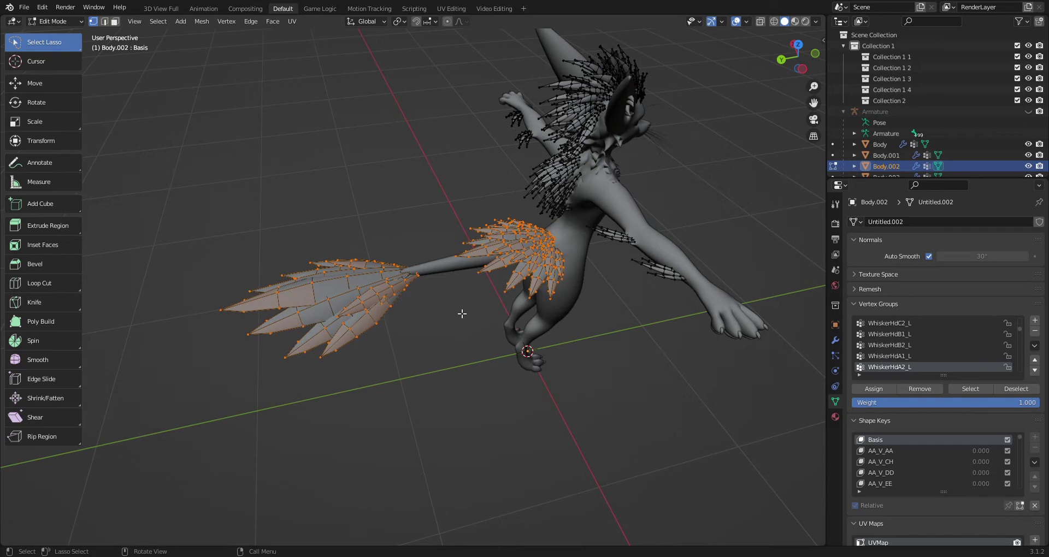
pyautogui.hotkey('ctrl', 'l')
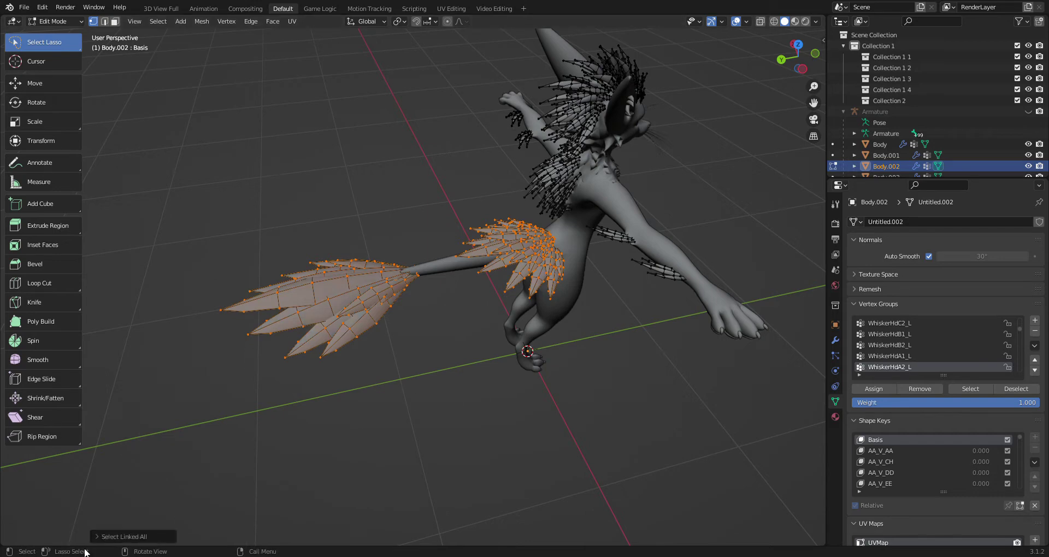
# Step: Add the feathers on the tail's underside with their linked geometry to the selection and delete the vertices
pyautogui.click(132, 536)
pyautogui.moveTo(376, 453); pyautogui.dragTo(416, 294, button='middle')
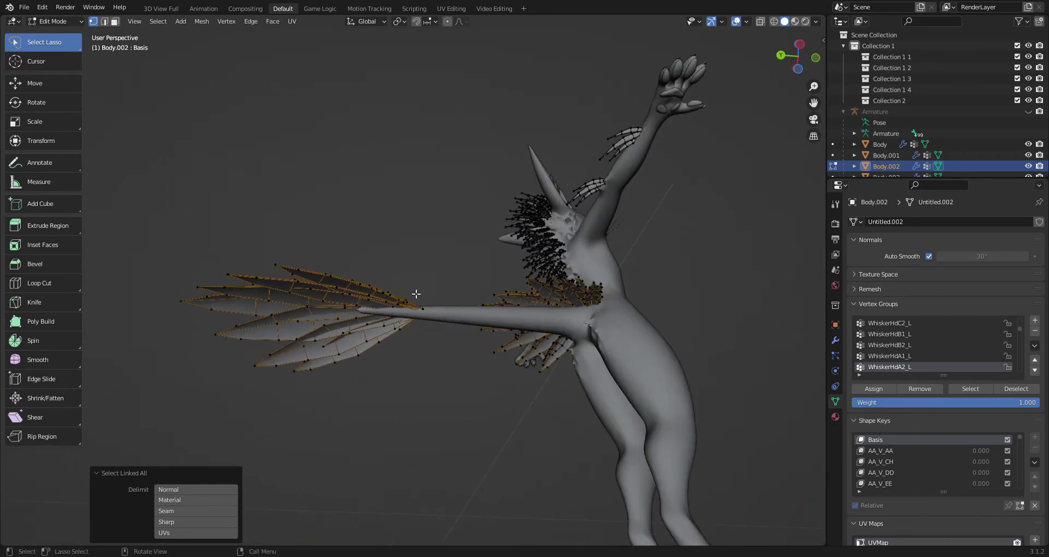
pyautogui.moveTo(418, 265)
pyautogui.mouseDown()
pyautogui.moveTo(418, 365)
pyautogui.moveTo(191, 369)
pyautogui.moveTo(163, 209)
pyautogui.moveTo(264, 136)
pyautogui.mouseUp()
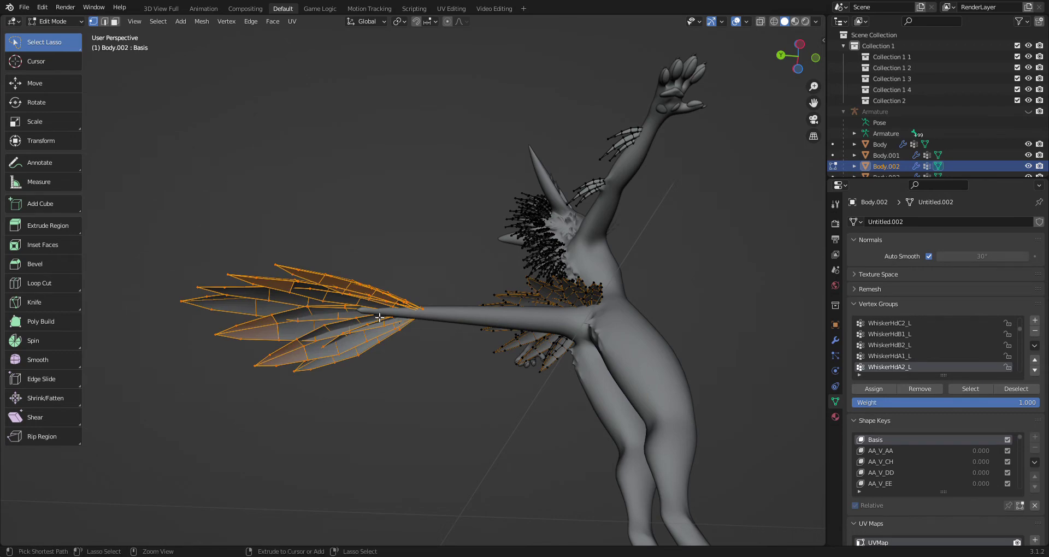
pyautogui.hotkey('ctrl', 'l')
pyautogui.moveTo(379, 318); pyautogui.dragTo(537, 258, button='middle')
pyautogui.moveTo(537, 259)
pyautogui.mouseDown()
pyautogui.moveTo(533, 219)
pyautogui.moveTo(511, 201)
pyautogui.moveTo(394, 182)
pyautogui.moveTo(319, 237)
pyautogui.moveTo(430, 343)
pyautogui.moveTo(464, 341)
pyautogui.moveTo(441, 332)
pyautogui.mouseUp()
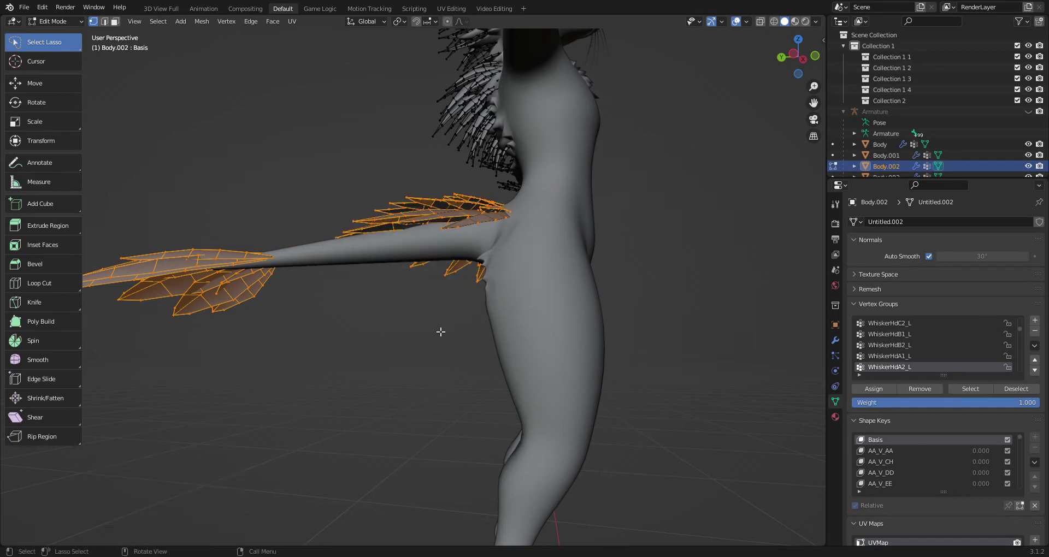
pyautogui.hotkey('ctrl', 'l')
pyautogui.moveTo(363, 338); pyautogui.dragTo(495, 313, button='middle')
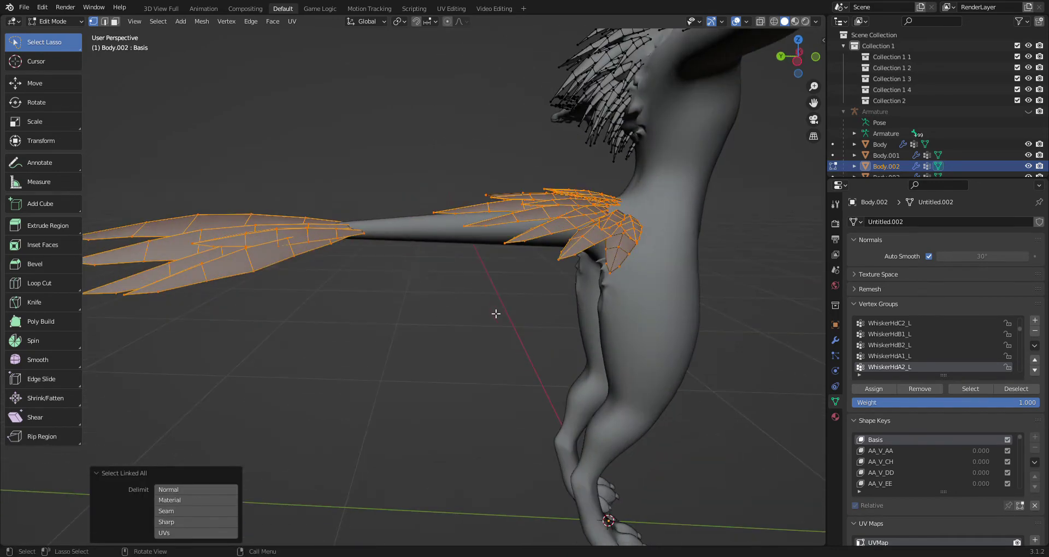
pyautogui.press('x')
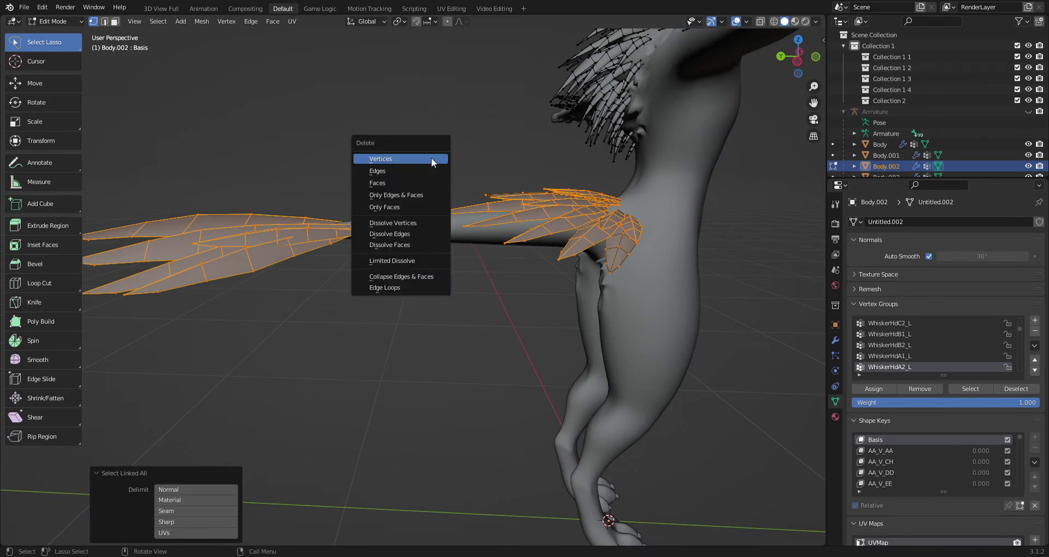
pyautogui.click(432, 162)
# Step: Delete the vertices of the leftover feathers around the tail base and return to Object Mode
pyautogui.moveTo(535, 204); pyautogui.dragTo(522, 256, button='middle')
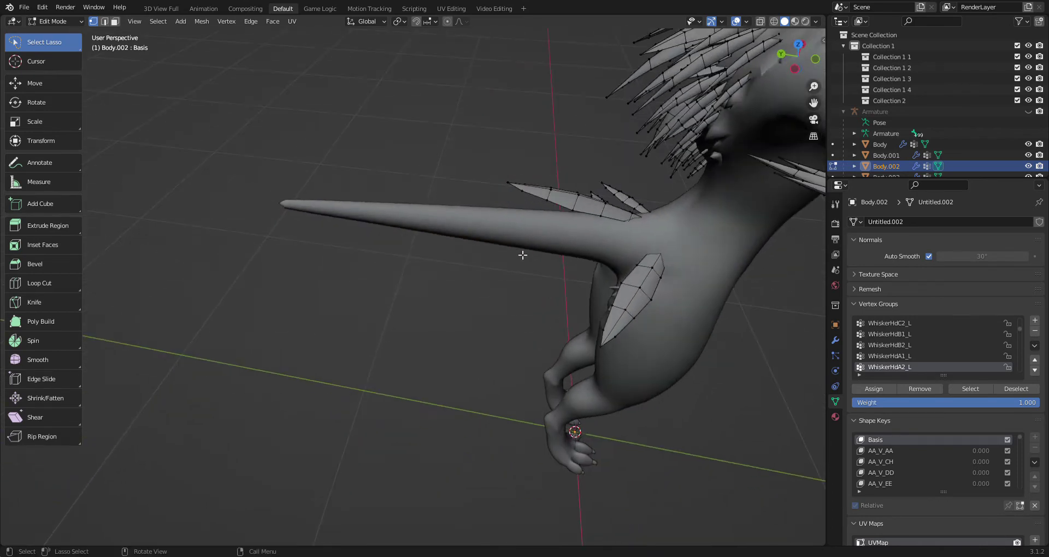
pyautogui.moveTo(617, 241); pyautogui.dragTo(515, 327, button='middle')
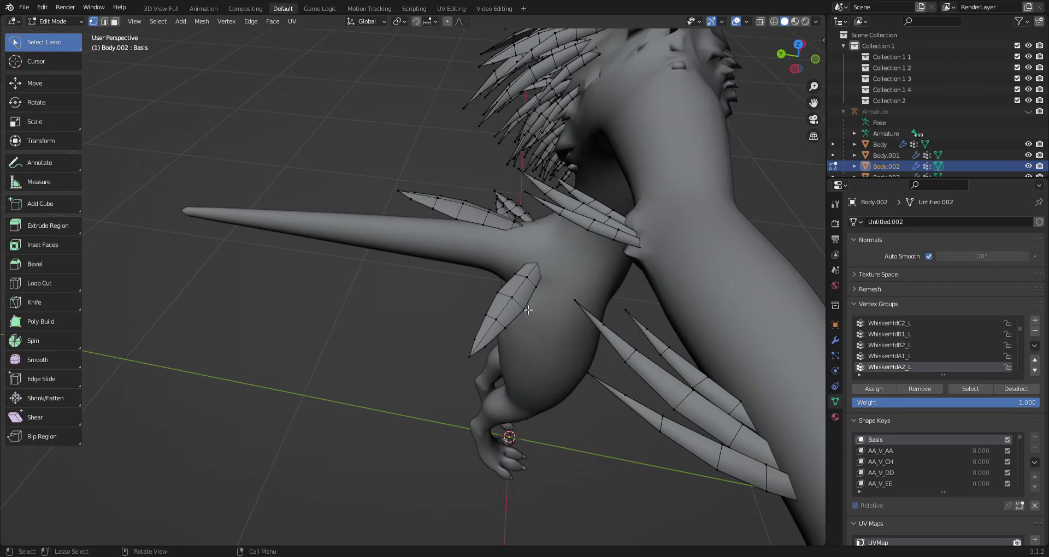
pyautogui.moveTo(490, 336)
pyautogui.mouseDown()
pyautogui.moveTo(559, 304)
pyautogui.moveTo(534, 218)
pyautogui.moveTo(477, 169)
pyautogui.moveTo(353, 165)
pyautogui.moveTo(444, 415)
pyautogui.moveTo(500, 434)
pyautogui.moveTo(511, 390)
pyautogui.mouseUp()
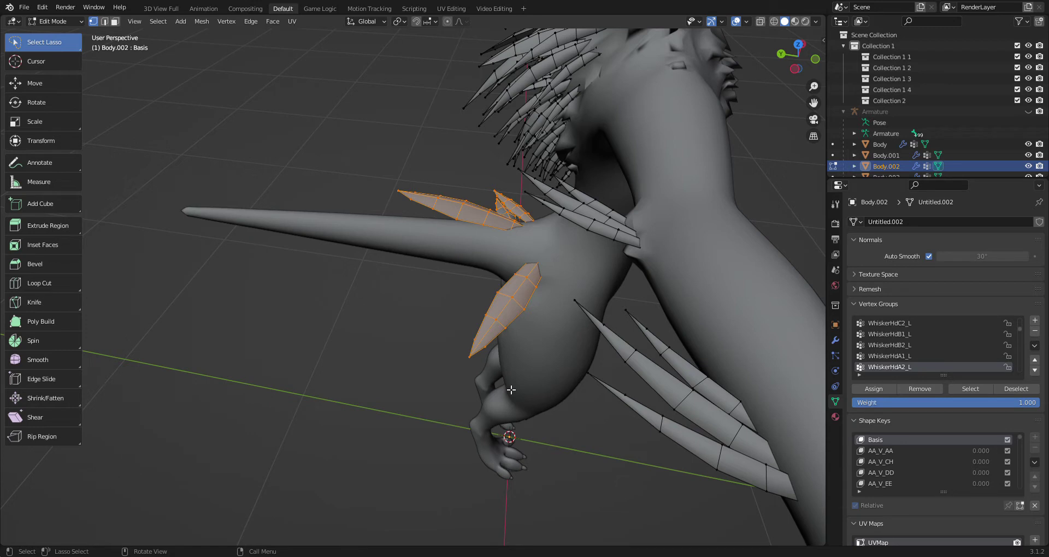
pyautogui.press('ctrl')
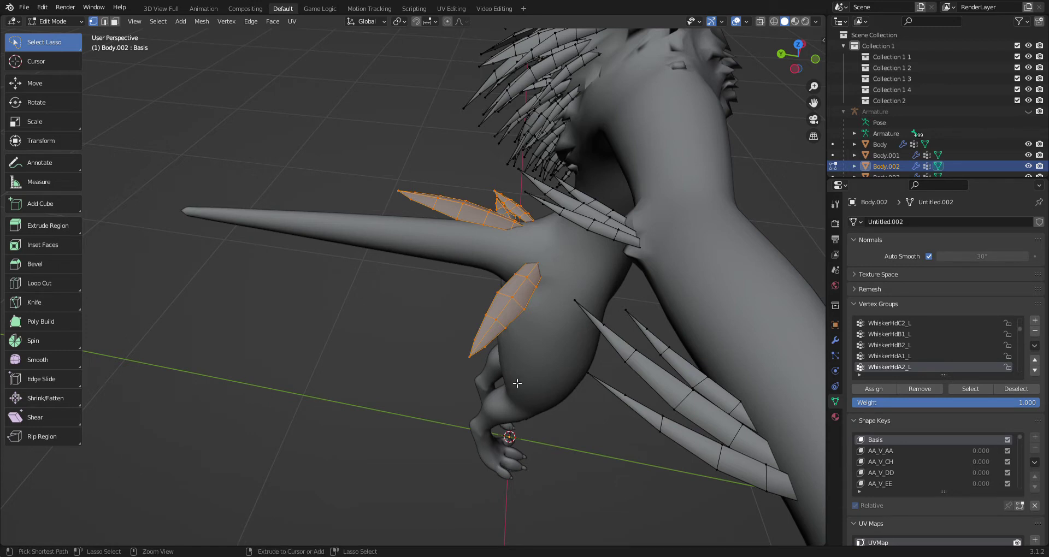
pyautogui.hotkey('ctrl', 'l')
pyautogui.press('x')
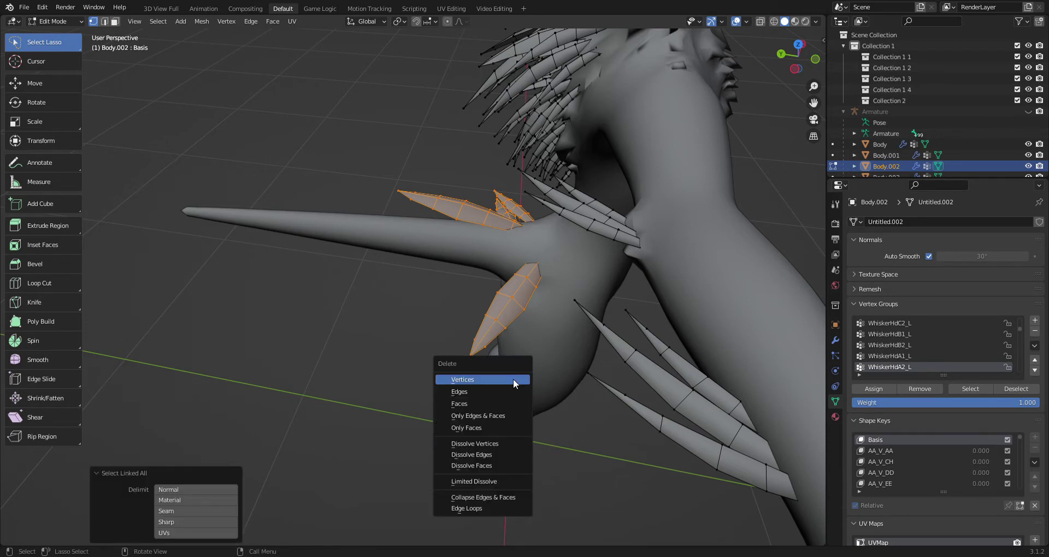
pyautogui.click(514, 383)
pyautogui.moveTo(476, 369); pyautogui.dragTo(603, 172, button='middle')
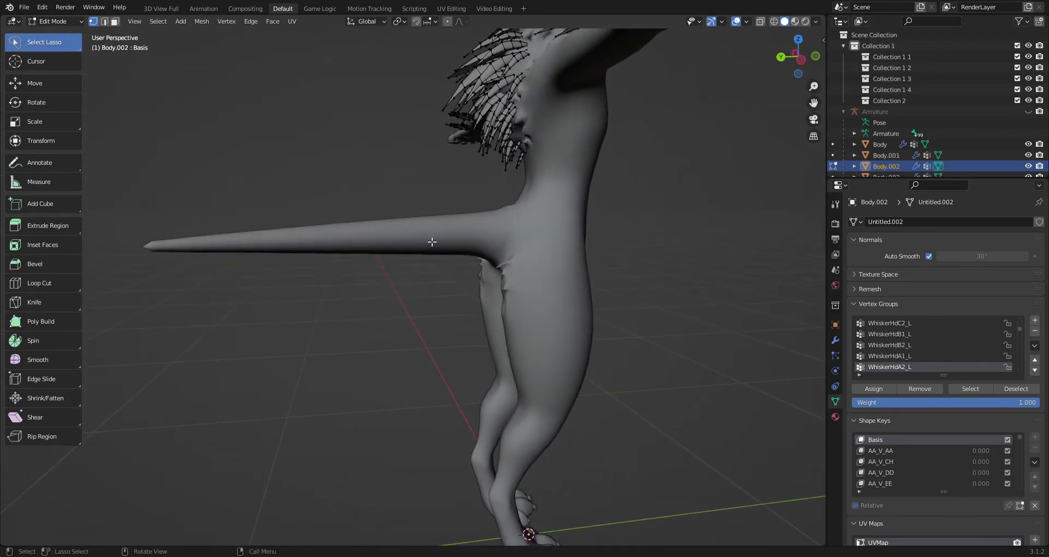
pyautogui.press('Tab')
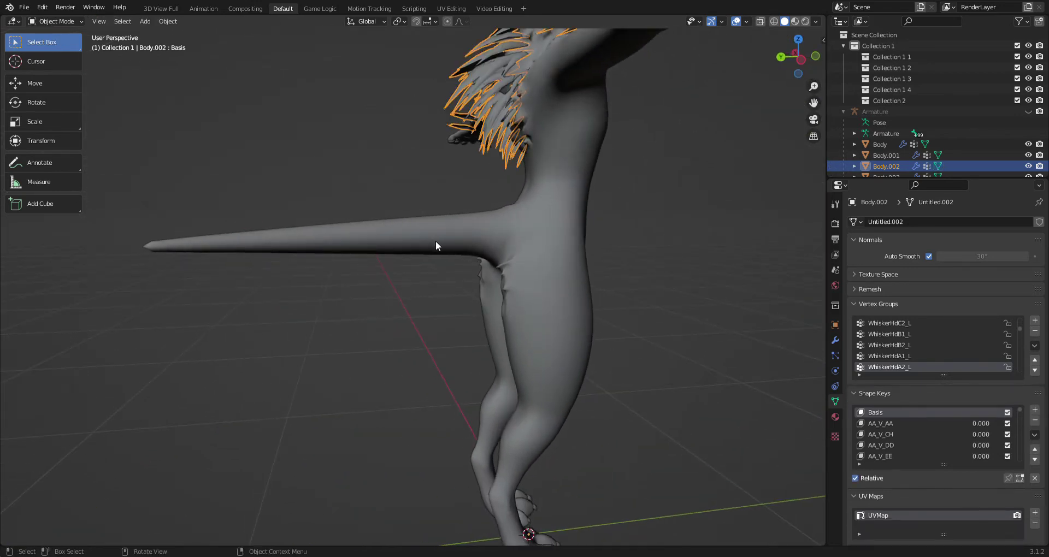
# Step: Select the Body mesh in the left orthographic view and put it in Edit Mode
pyautogui.click(799, 59)
pyautogui.keyDown('shift'); pyautogui.moveTo(480, 321); pyautogui.dragTo(529, 326, button='middle'); pyautogui.keyUp('shift')
pyautogui.click(529, 325)
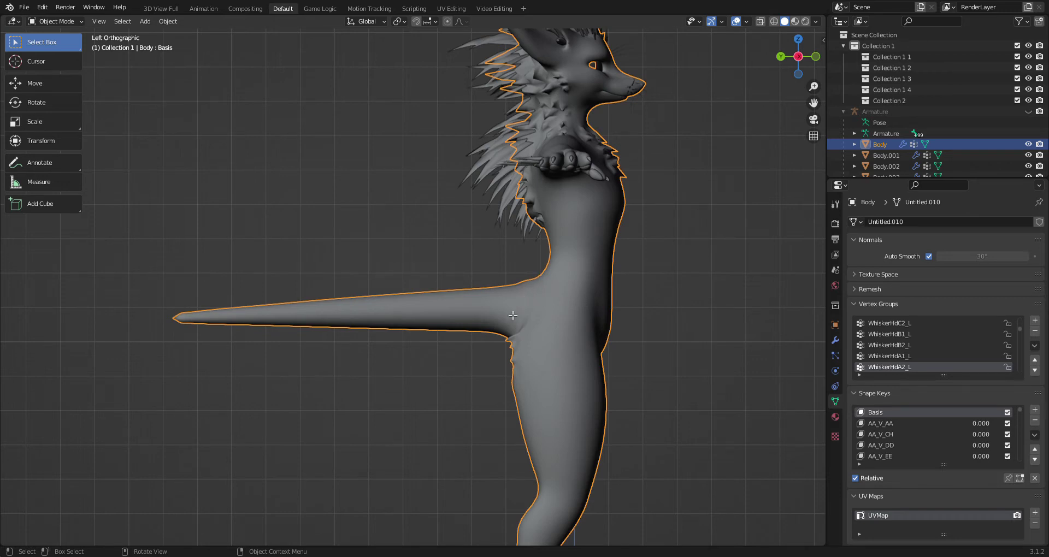
pyautogui.press('Tab')
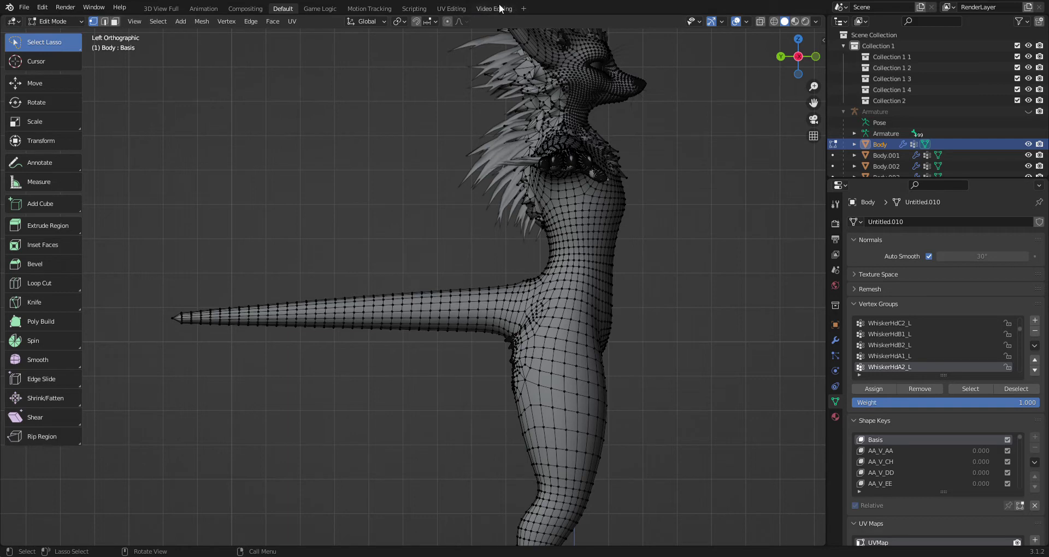
# Step: Delete the existing UV Editing workspace and add it again from the General workspace presets
pyautogui.rightClick(464, 12)
pyautogui.click(445, 41)
pyautogui.click(484, 9)
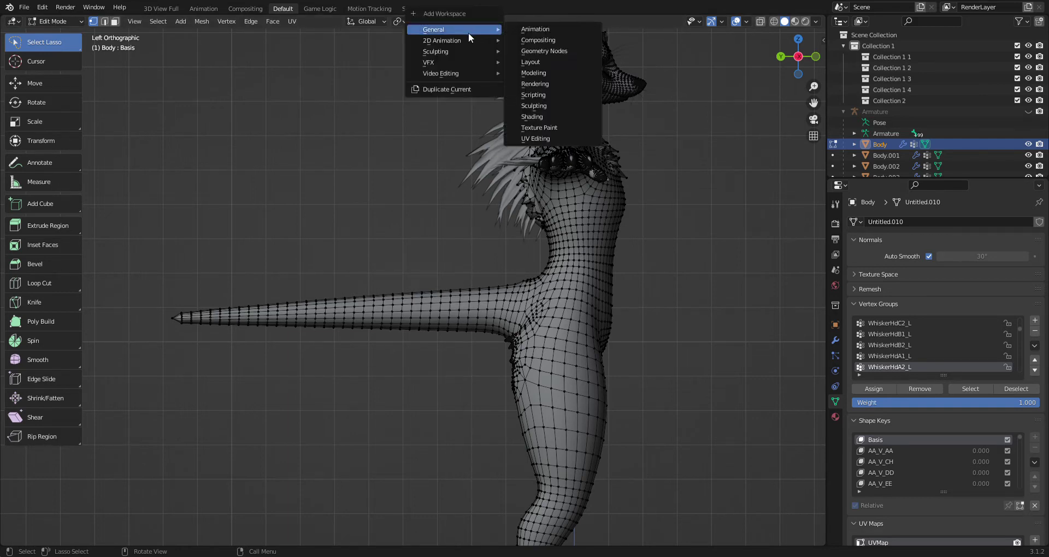
pyautogui.rightClick(428, 10)
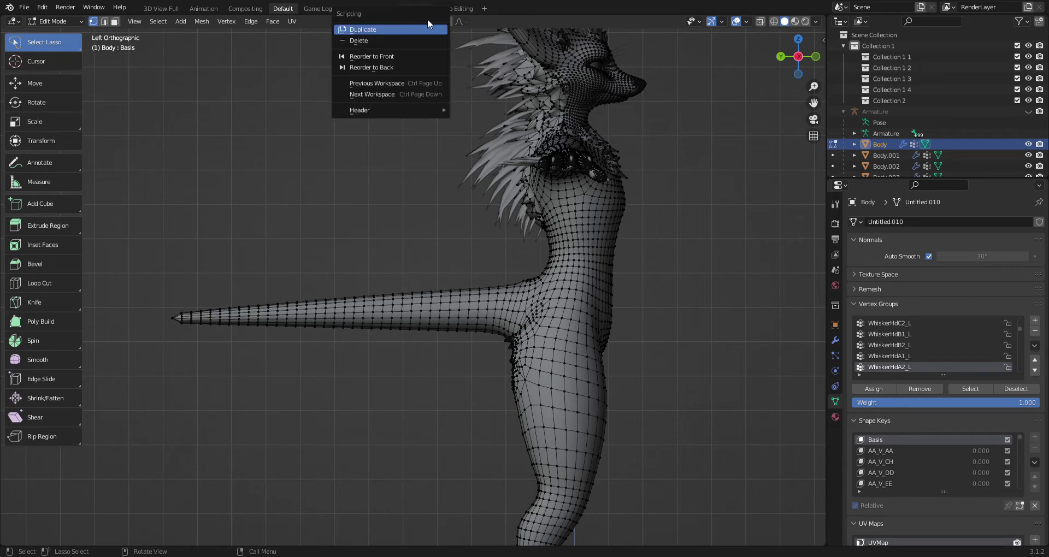
pyautogui.click(484, 9)
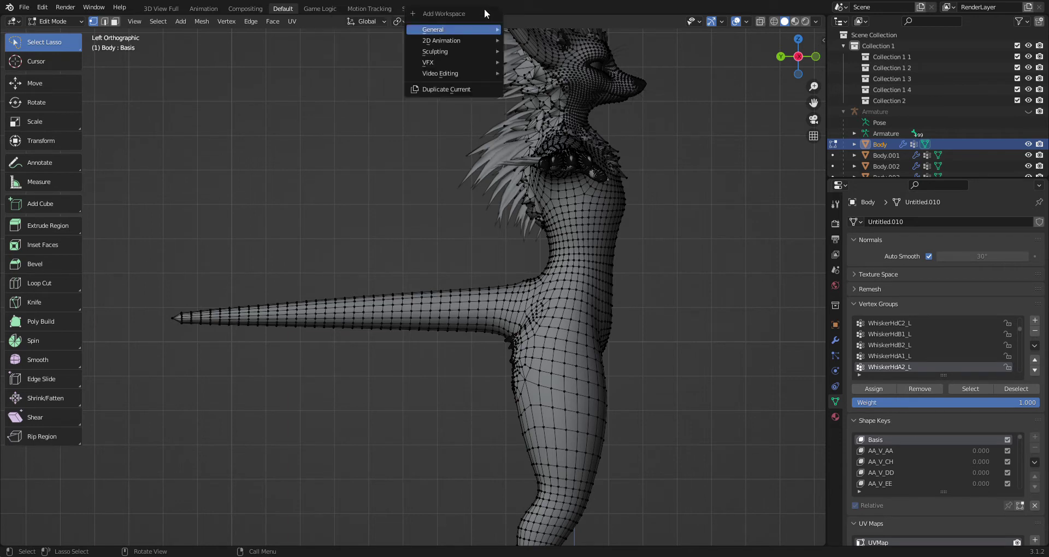
pyautogui.moveTo(452, 34)
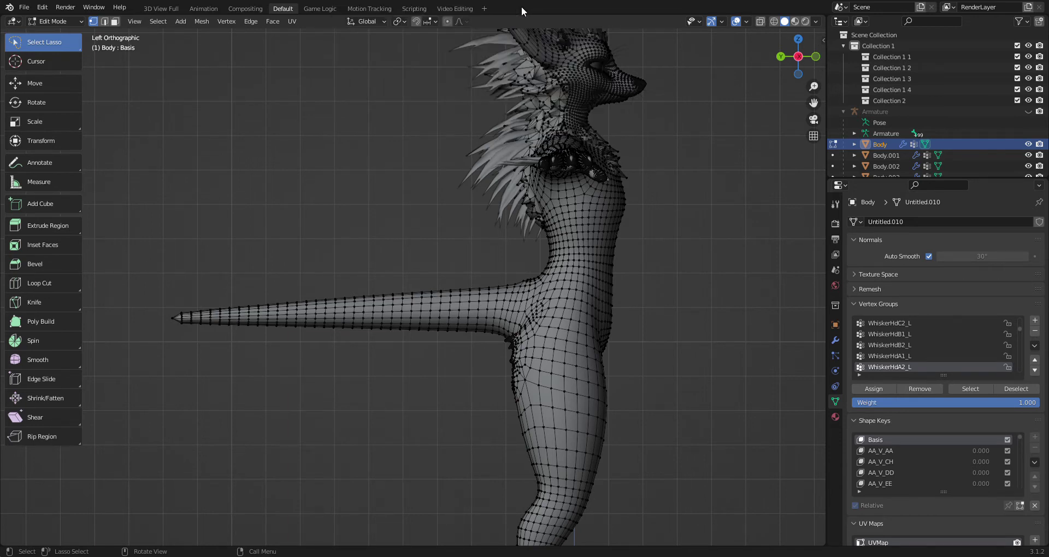
pyautogui.click(484, 9)
pyautogui.moveTo(476, 48)
pyautogui.moveTo(462, 30)
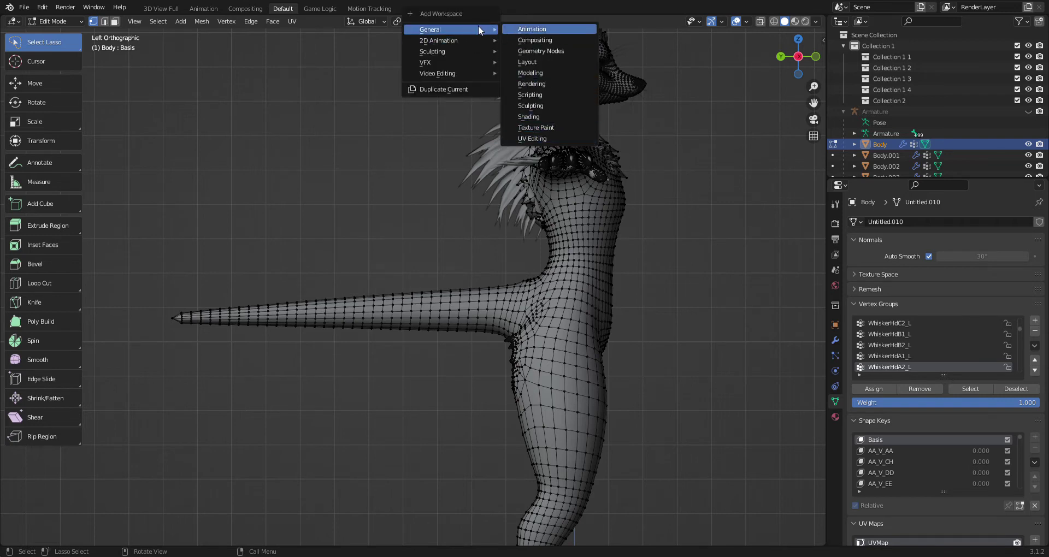
pyautogui.click(531, 140)
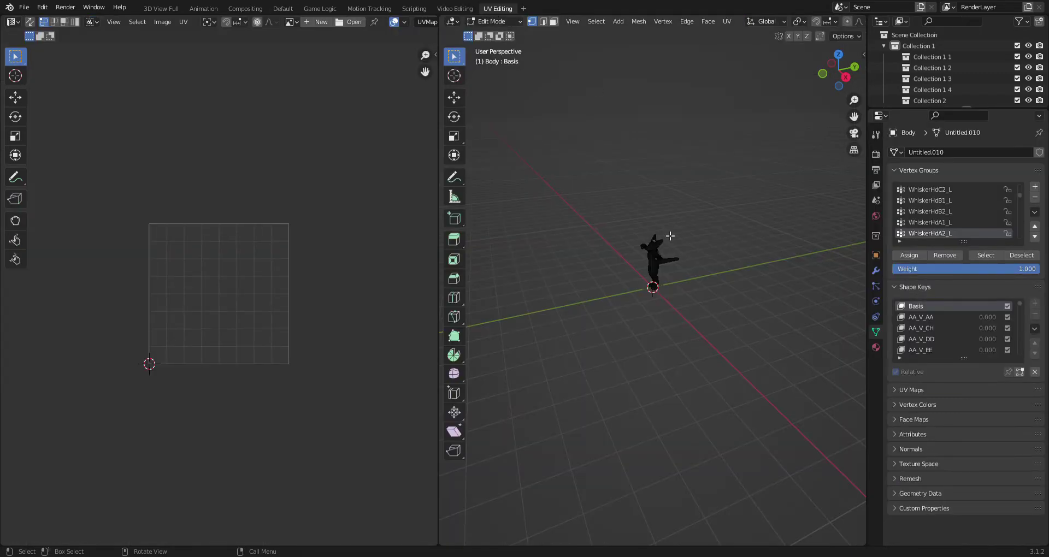
# Step: Select all vertices of the Body mesh to show its full UV layout in the UV editor
pyautogui.scroll(8, 670, 236)
pyautogui.moveTo(459, 256); pyautogui.dragTo(725, 385, button='middle')
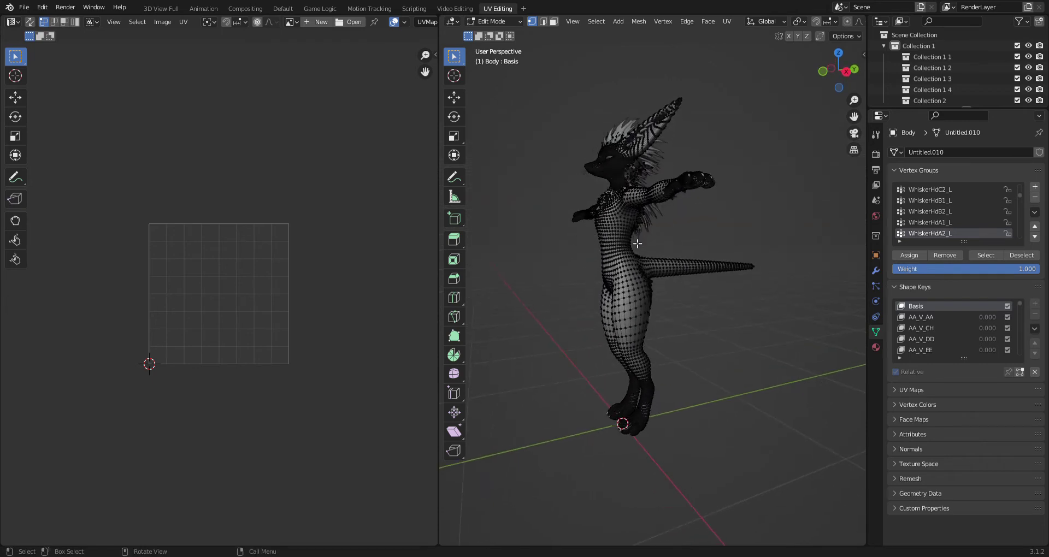
pyautogui.press('a')
pyautogui.scroll(3, 210, 330)
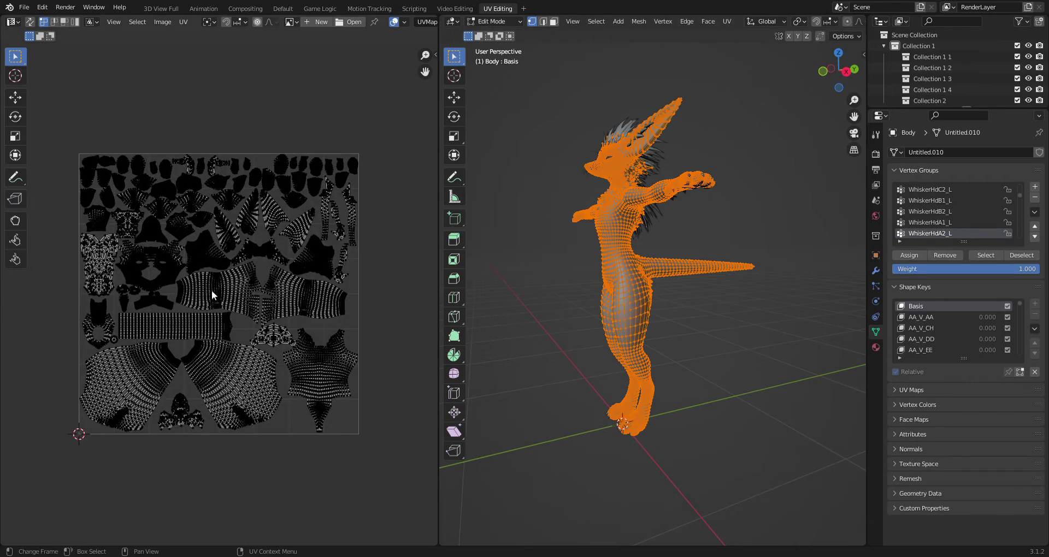
pyautogui.moveTo(212, 290); pyautogui.dragTo(220, 331, button='middle')
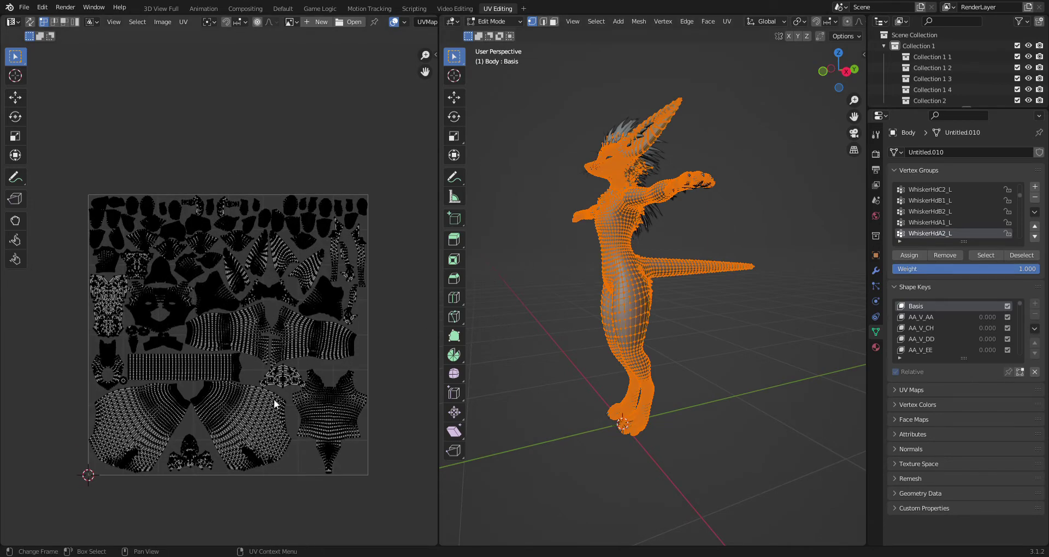
# Step: Box-select UVs across the middle islands, clear that selection and enable UV sync selection
pyautogui.moveTo(410, 252); pyautogui.dragTo(109, 404)
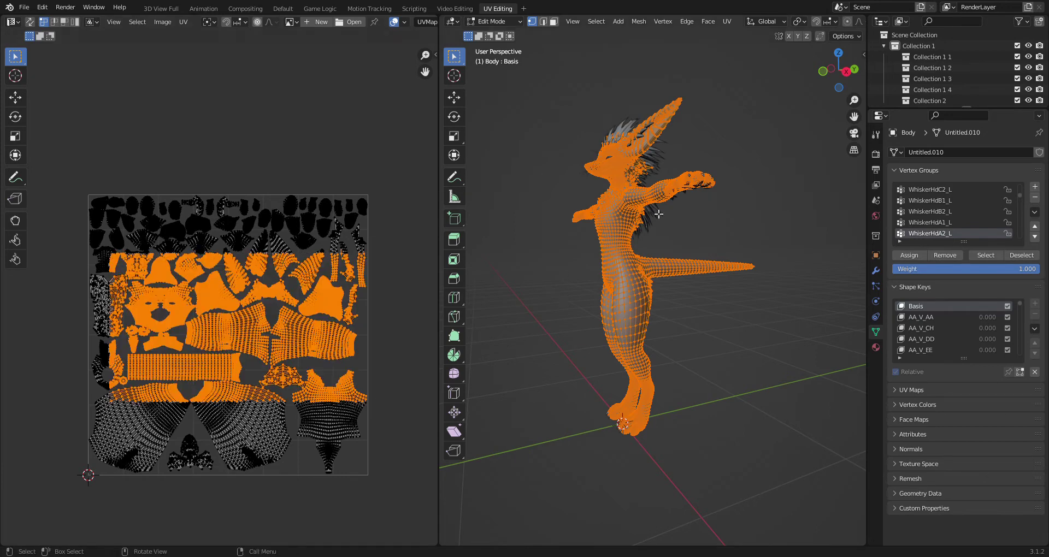
pyautogui.click(418, 357)
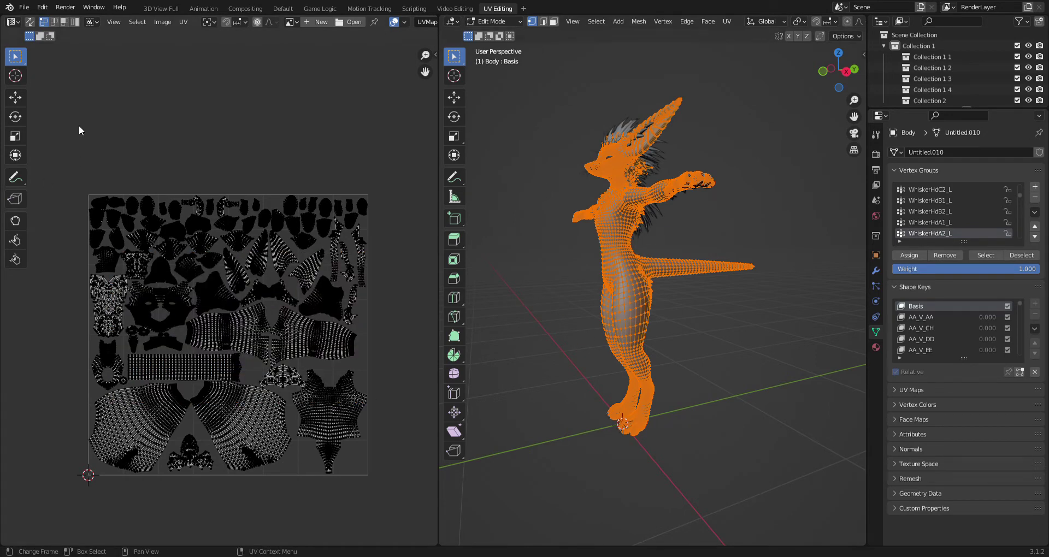
pyautogui.click(29, 26)
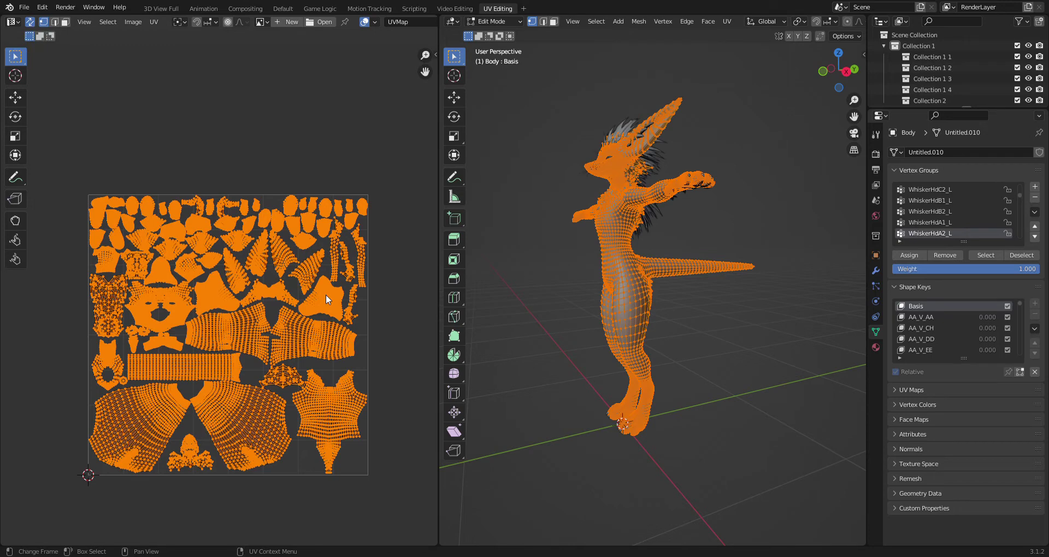
# Step: Test the synced selection by box-selecting the pointed tip of the torso UV island and a patch of the thigh in the viewport
pyautogui.press('b')
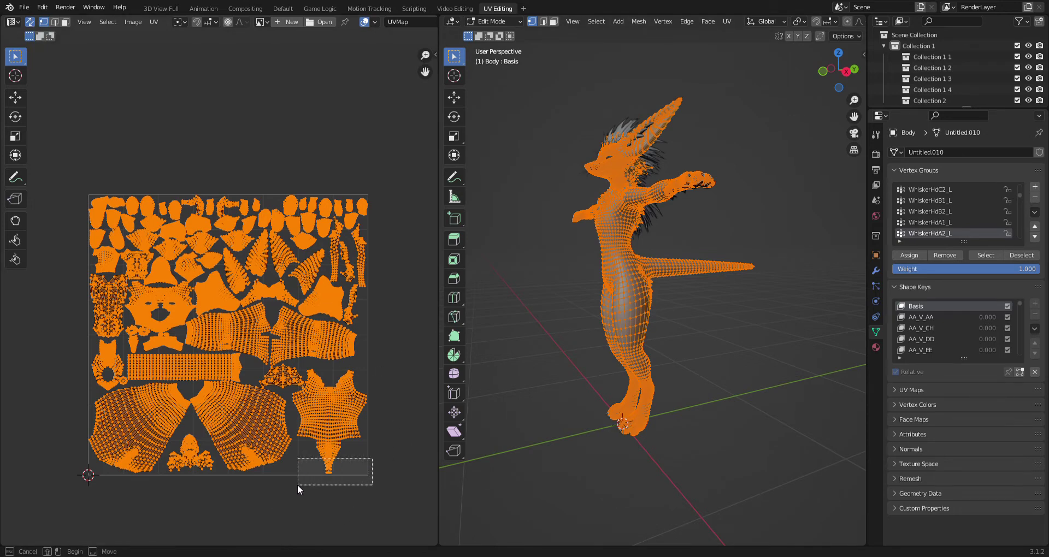
pyautogui.moveTo(297, 484); pyautogui.dragTo(297, 484)
pyautogui.moveTo(15, 57); pyautogui.dragTo(76, 134)
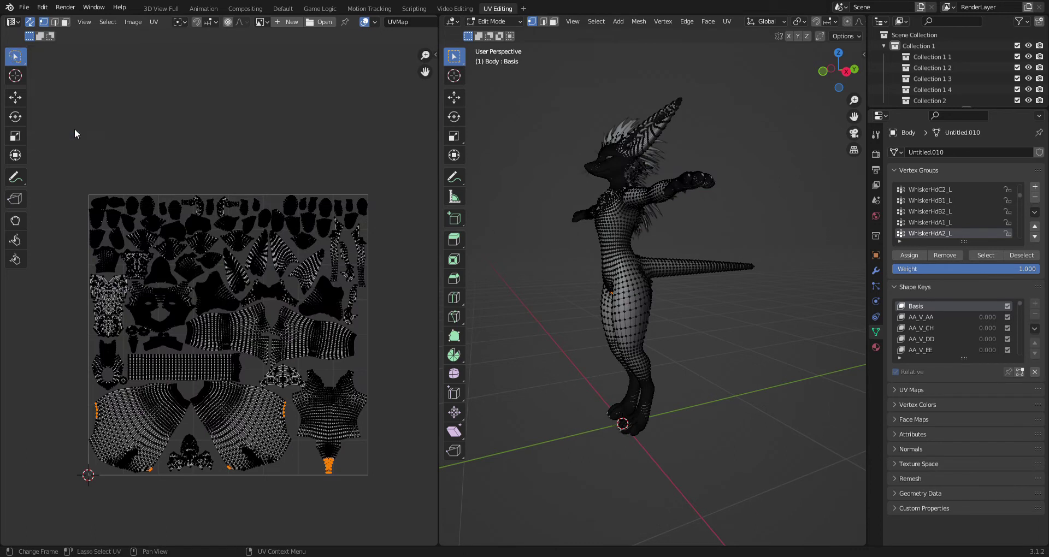
pyautogui.press('b')
pyautogui.moveTo(633, 326); pyautogui.dragTo(667, 296)
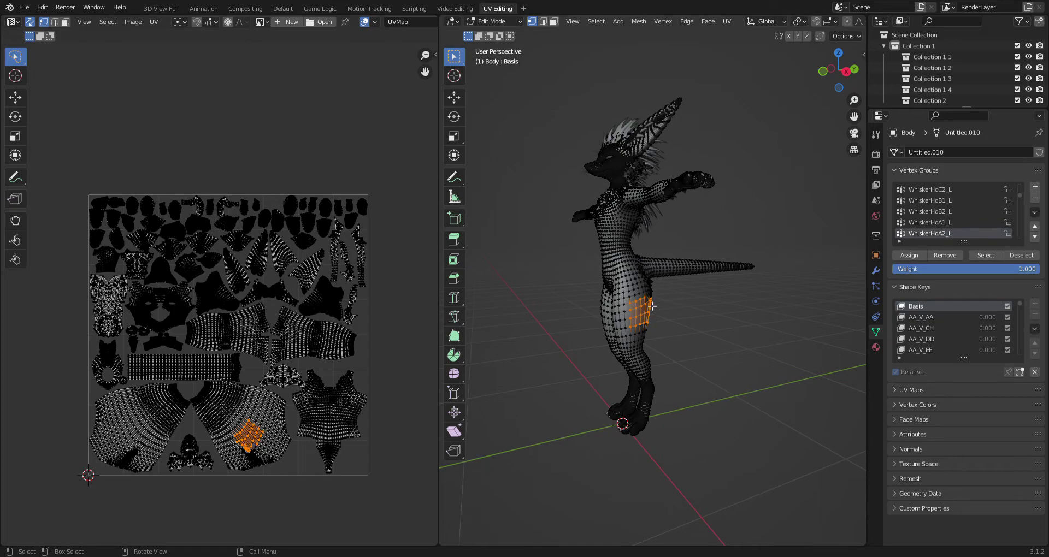
# Step: Examine the UV islands and the side of the body to identify the island belonging to the tail
pyautogui.scroll(5, 327, 437)
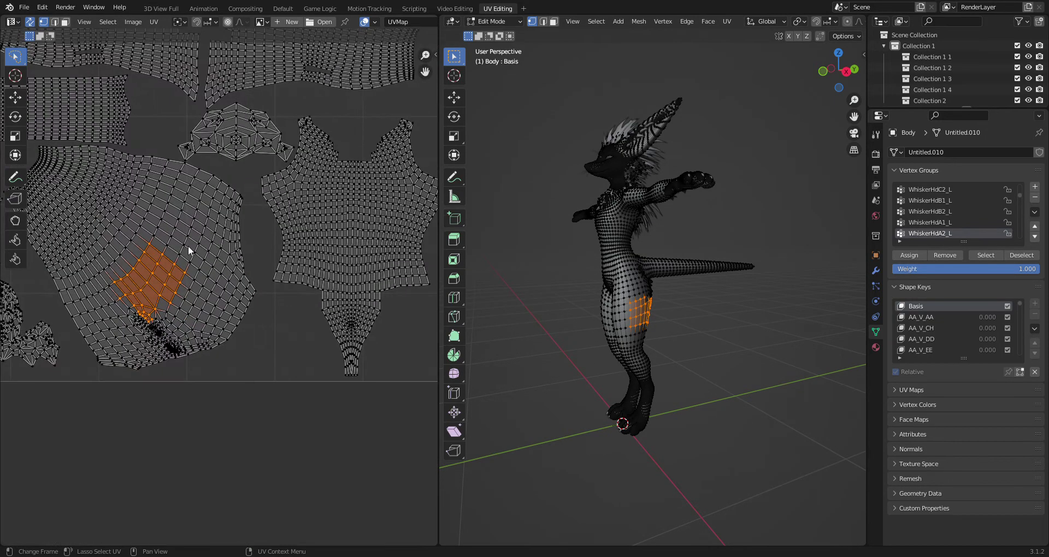
pyautogui.scroll(2, 188, 250)
pyautogui.scroll(1, 241, 268)
pyautogui.scroll(-5, 240, 267)
pyautogui.scroll(1, 271, 330)
pyautogui.scroll(2, 361, 290)
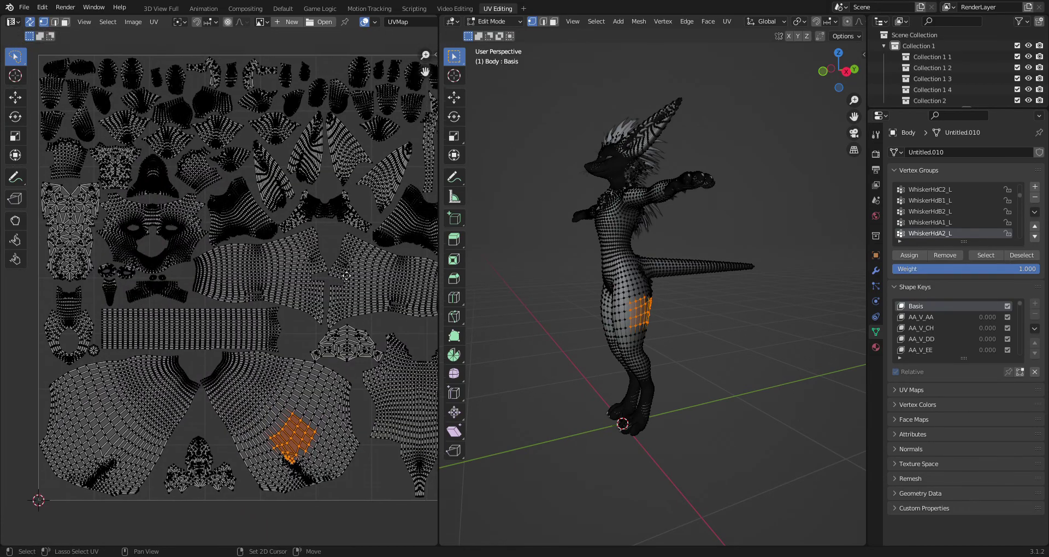
pyautogui.scroll(4, 300, 358)
pyautogui.scroll(1, 251, 367)
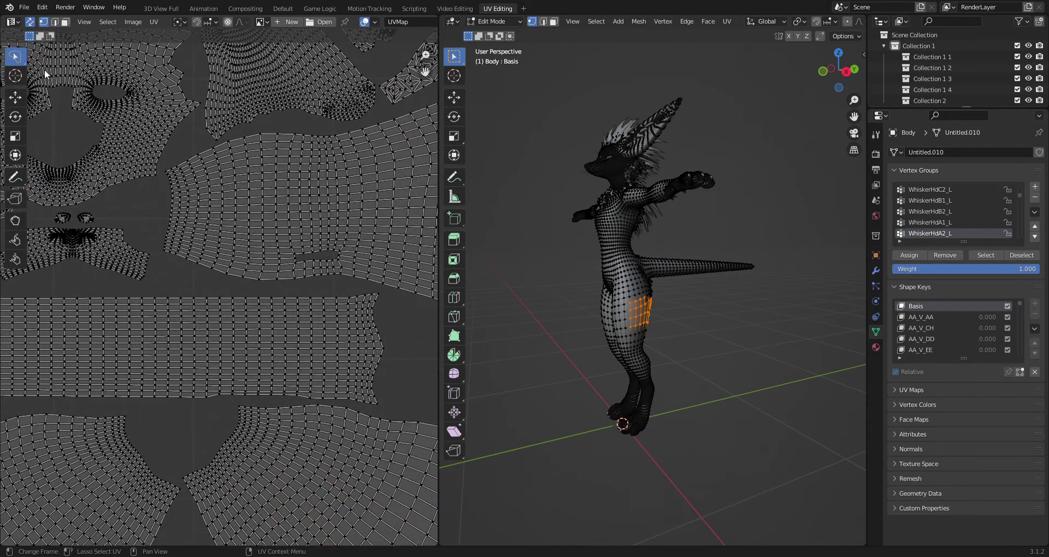
pyautogui.moveTo(690, 284); pyautogui.dragTo(796, 257, button='middle')
pyautogui.scroll(2, 675, 262)
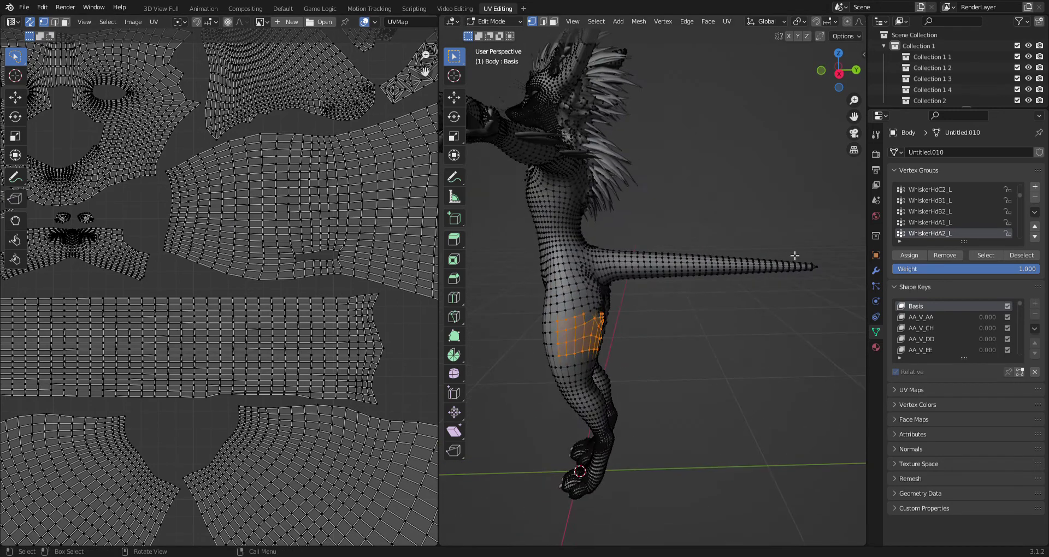
# Step: Pick a vertex in the rectangular tail UV island and extend the selection to the whole linked island
pyautogui.click(221, 334)
pyautogui.scroll(-2, 219, 344)
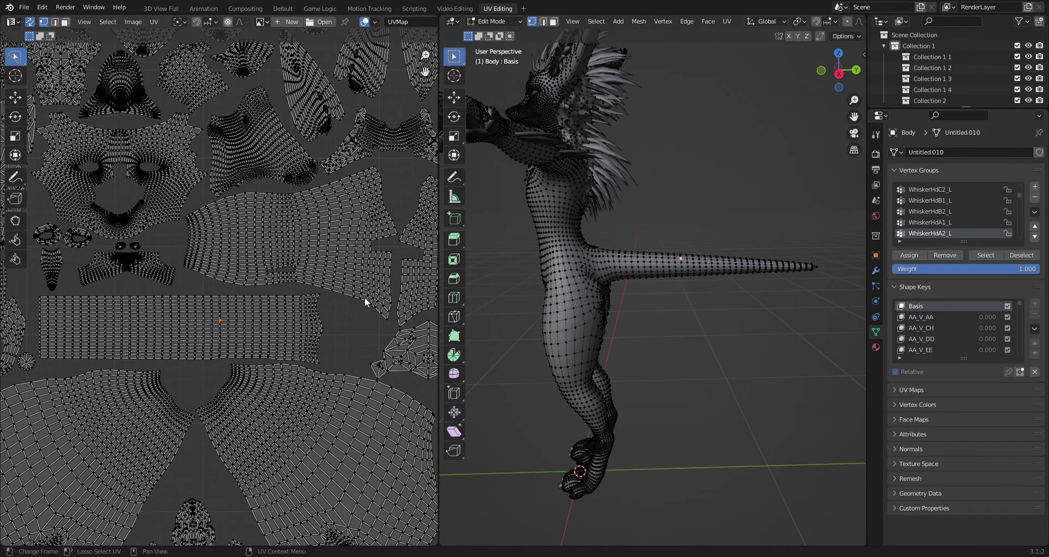
pyautogui.scroll(3, 279, 323)
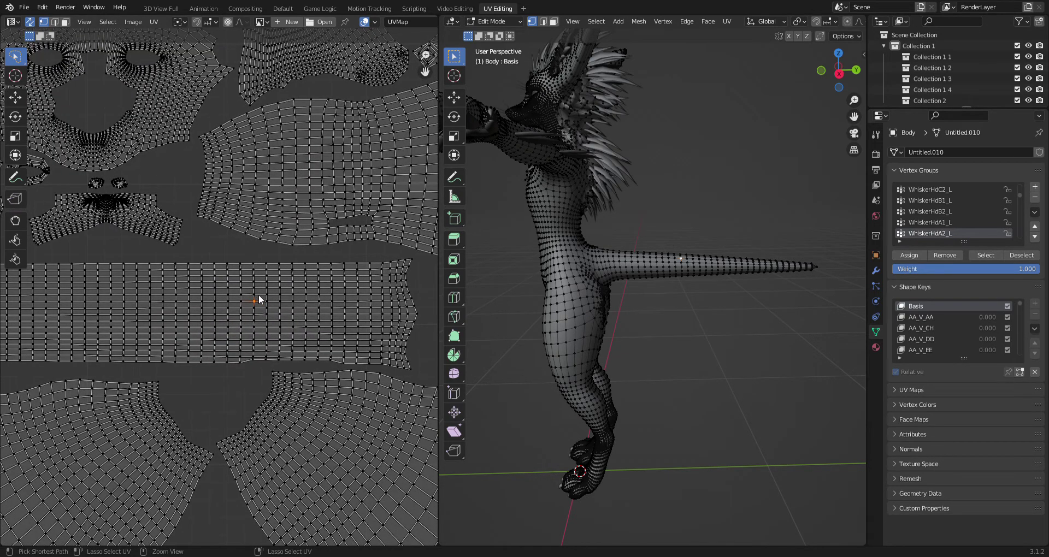
pyautogui.hotkey('ctrl', 'l')
pyautogui.scroll(-3, 278, 272)
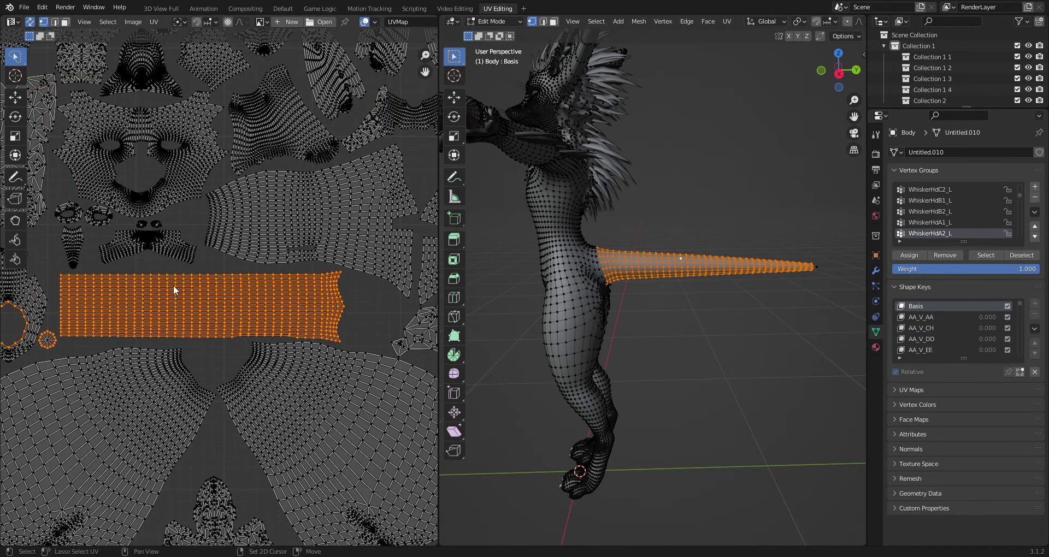
# Step: Add the small circular UV island of the tail tip to the selection
pyautogui.scroll(3, 171, 289)
pyautogui.scroll(3, 159, 353)
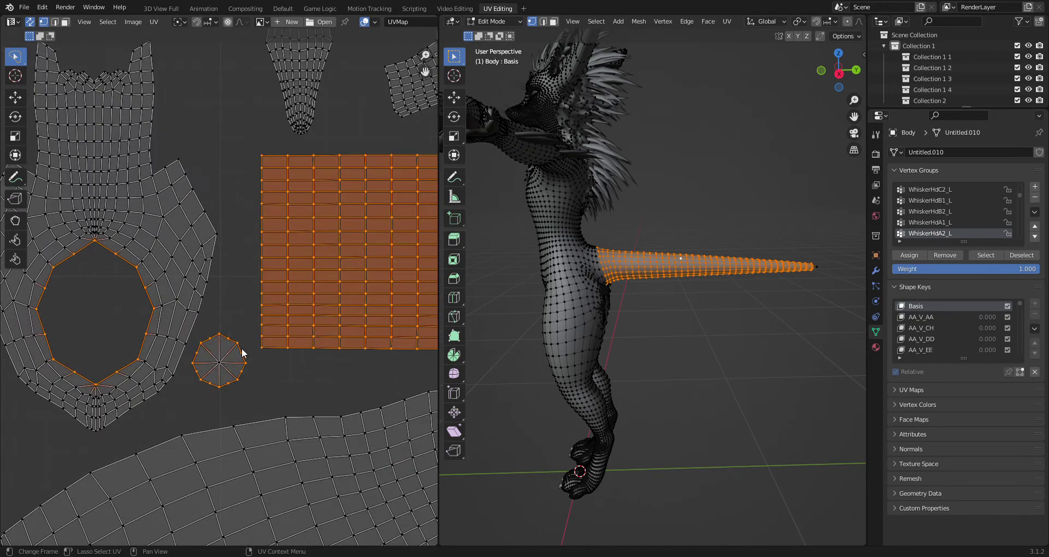
pyautogui.scroll(-4, 298, 358)
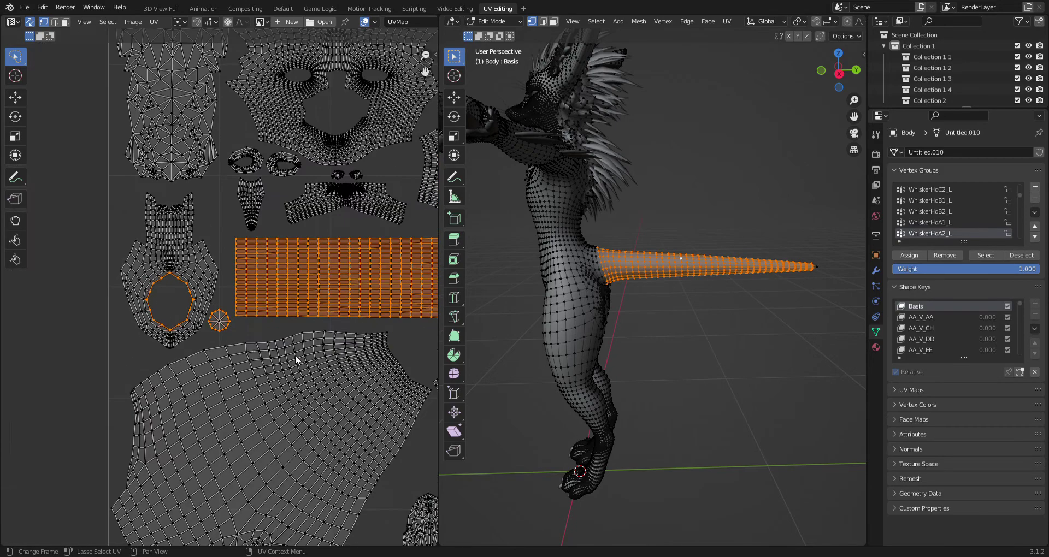
pyautogui.scroll(2, 216, 335)
pyautogui.press('l')
pyautogui.scroll(-1, 322, 418)
pyautogui.scroll(-5, 327, 407)
# Step: Check the selected tail from behind, then delete its vertices in the right orthographic view
pyautogui.moveTo(683, 306); pyautogui.dragTo(766, 308, button='middle')
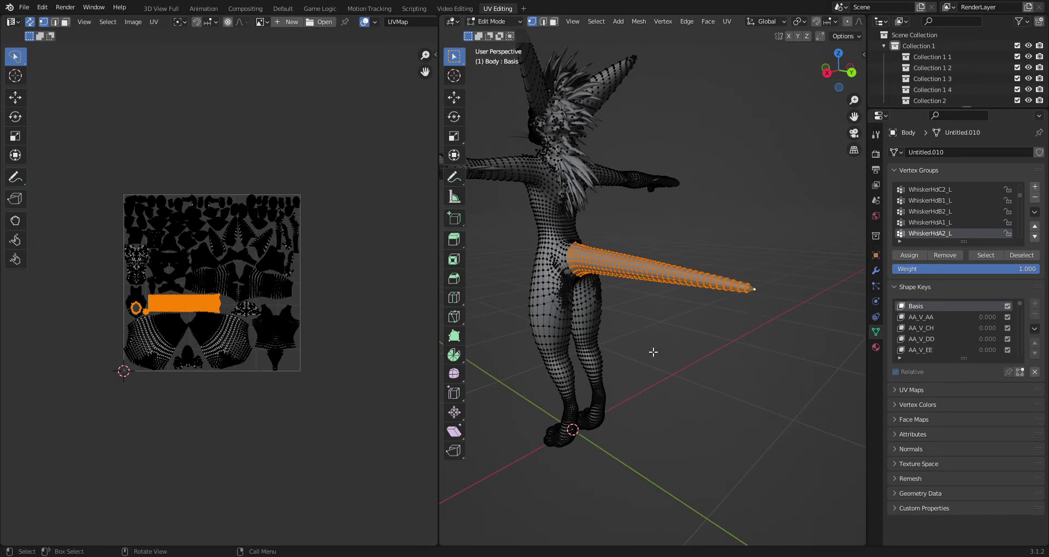
pyautogui.moveTo(653, 354); pyautogui.dragTo(843, 76, button='middle')
pyautogui.click(844, 73)
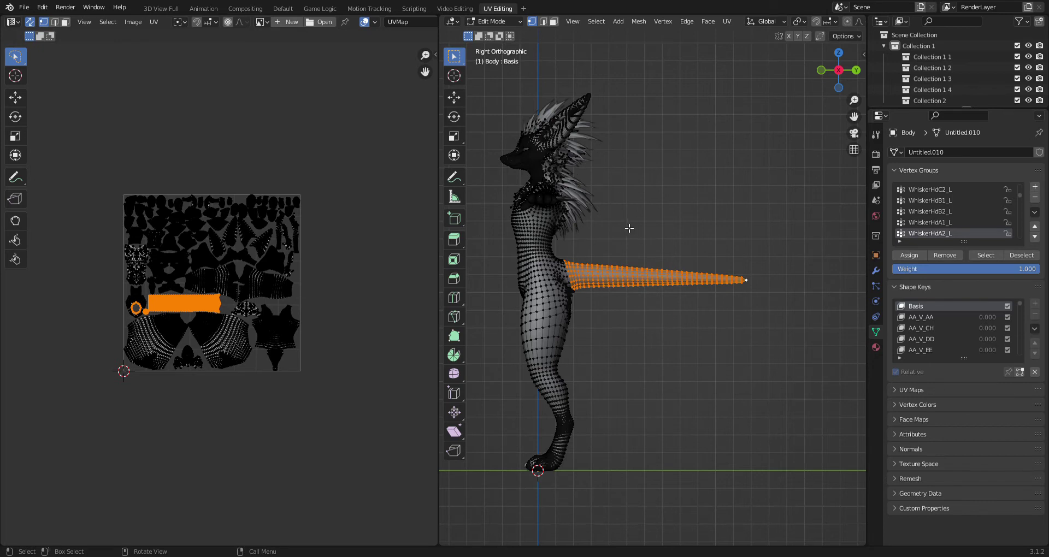
pyautogui.press('x')
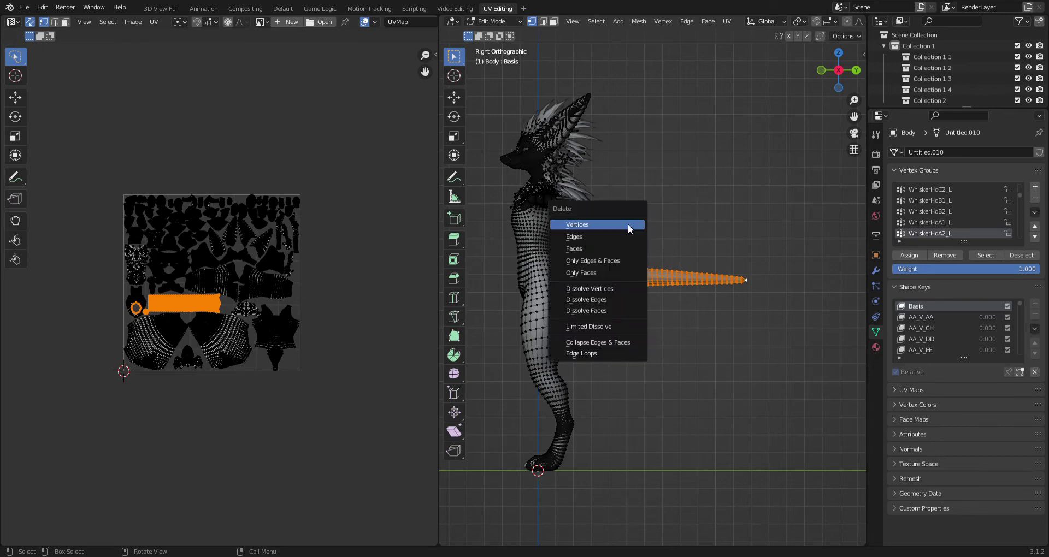
pyautogui.click(628, 224)
# Step: Return the Body mesh to Object Mode and inspect the opening where the tail was removed
pyautogui.moveTo(690, 288); pyautogui.dragTo(650, 221, button='middle')
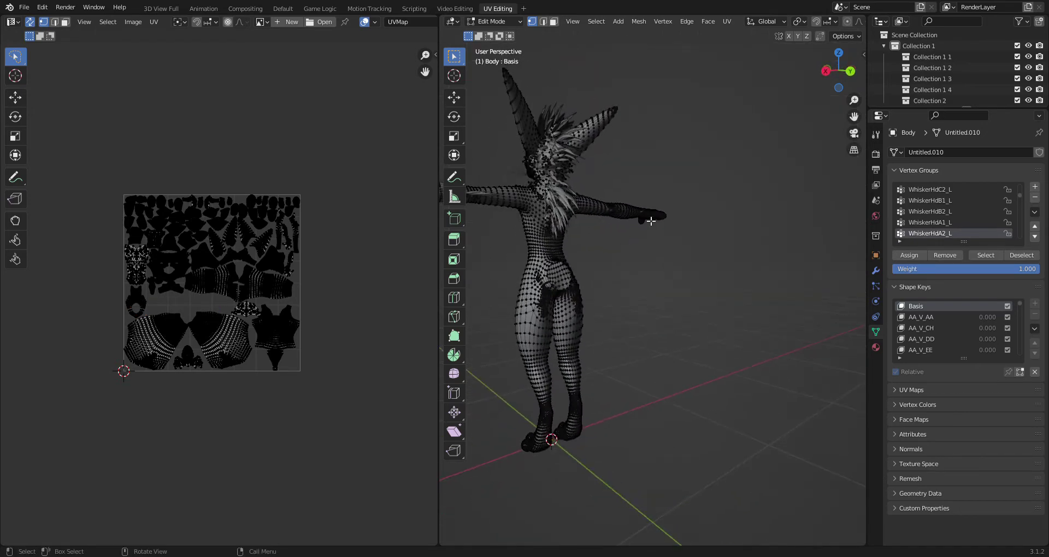
pyautogui.click(827, 86)
pyautogui.moveTo(732, 226); pyautogui.dragTo(547, 310, button='middle')
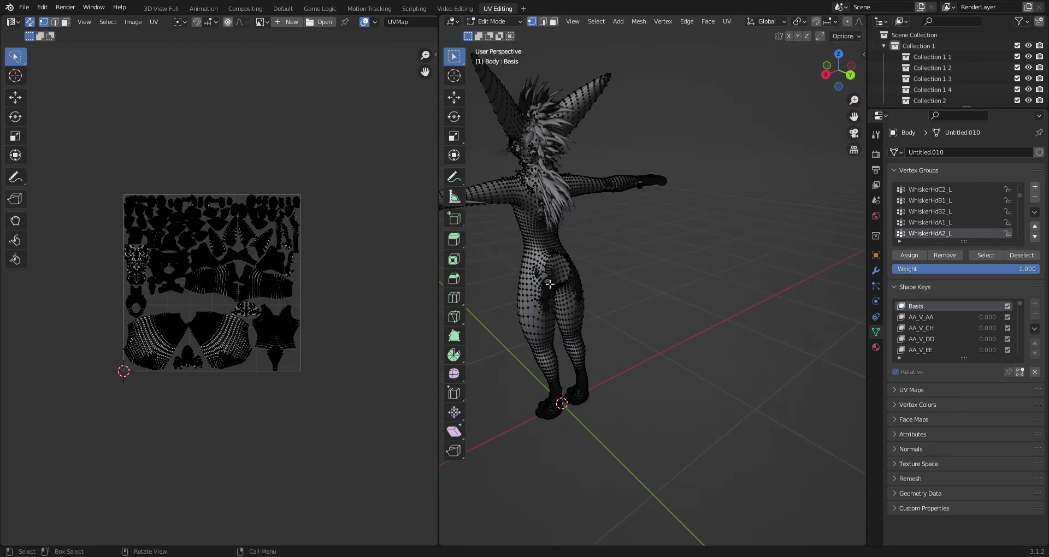
pyautogui.press('Tab')
pyautogui.scroll(3, 604, 309)
pyautogui.moveTo(528, 268); pyautogui.dragTo(653, 210, button='middle')
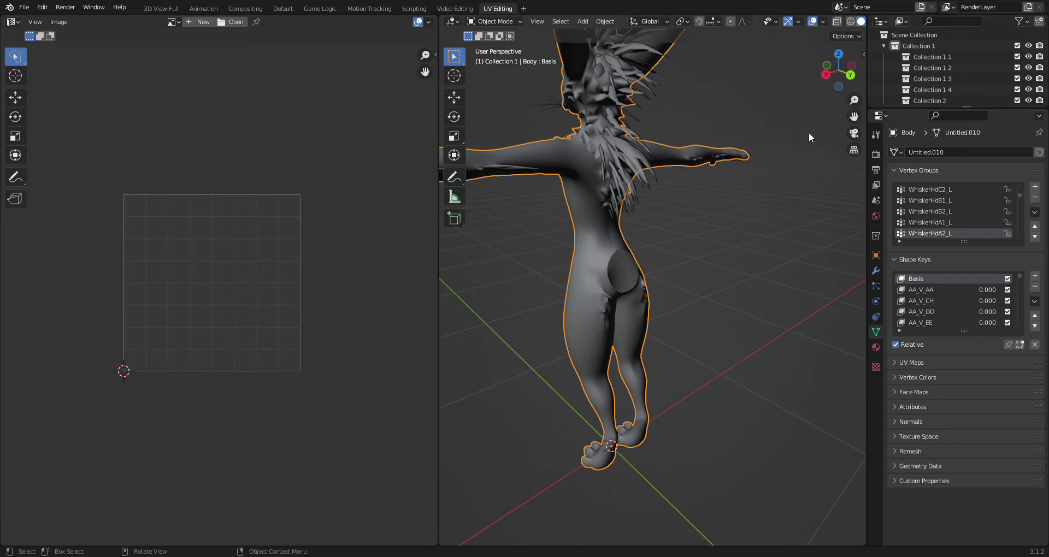
# Step: Enlarge the Outliner area and switch back to the Default workspace
pyautogui.scroll(-2, 955, 94)
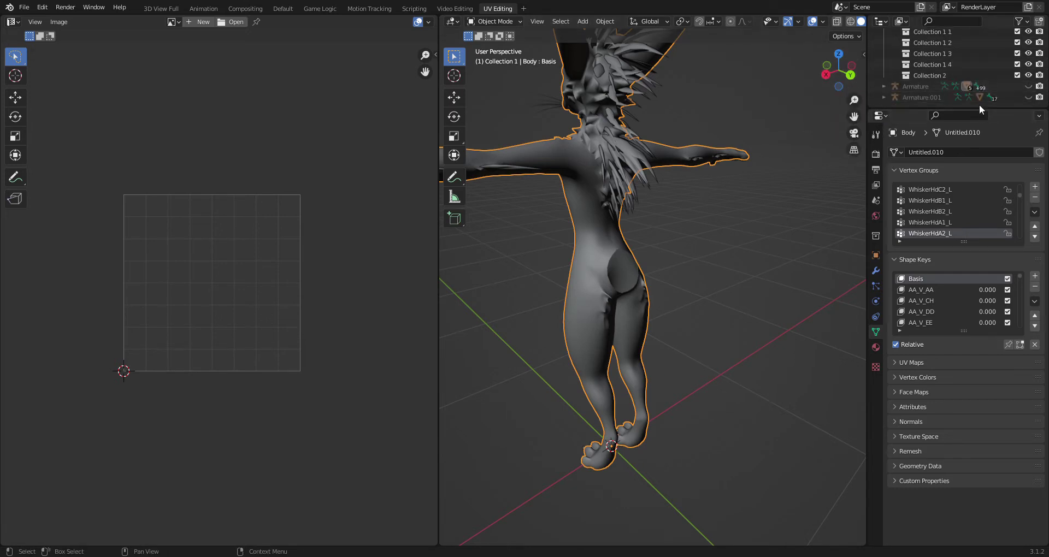
pyautogui.moveTo(979, 109); pyautogui.dragTo(1000, 193)
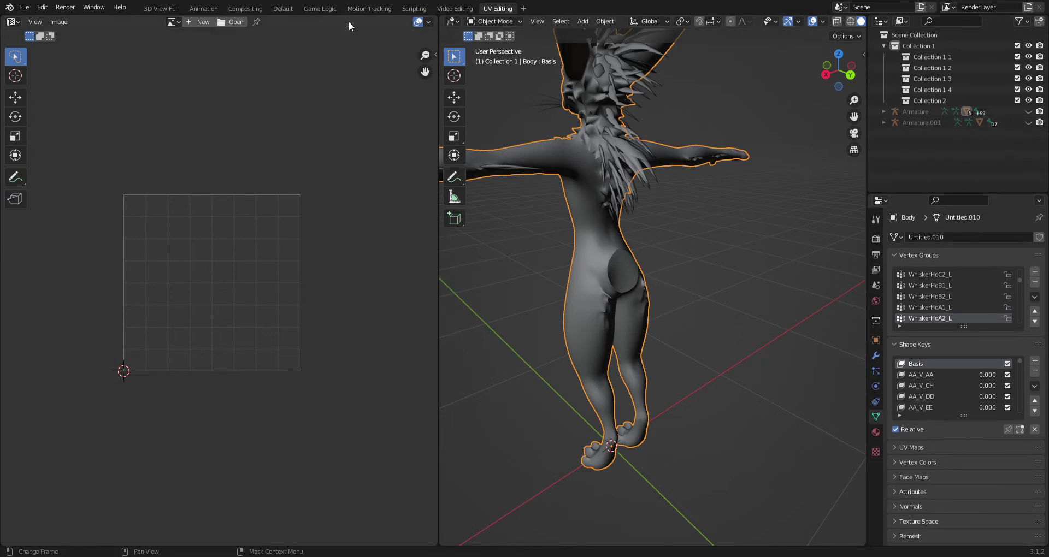
pyautogui.click(284, 11)
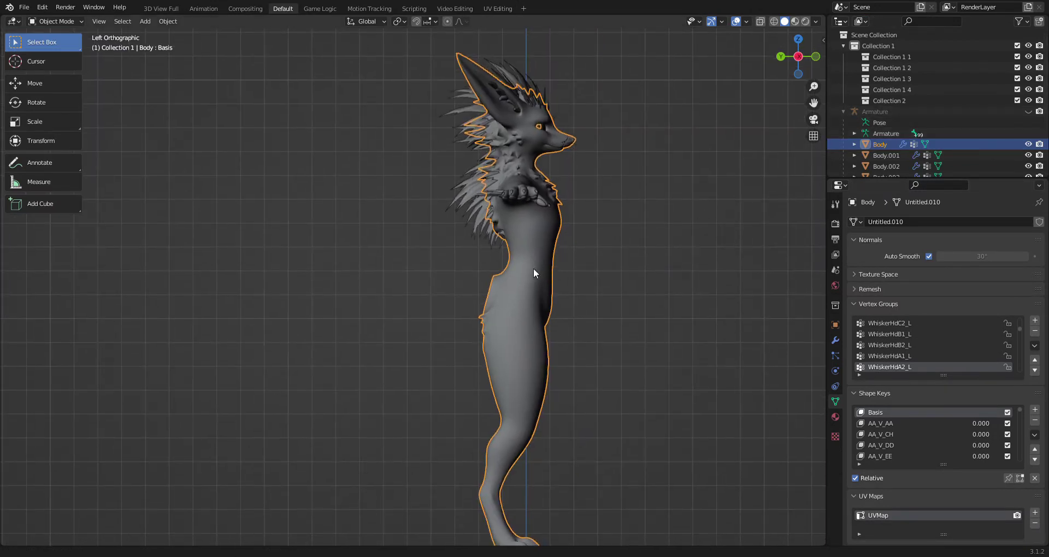
# Step: Select all visible objects of the avatar in the left orthographic view
pyautogui.keyDown('shift'); pyautogui.moveTo(538, 269); pyautogui.dragTo(503, 266, button='middle'); pyautogui.keyUp('shift')
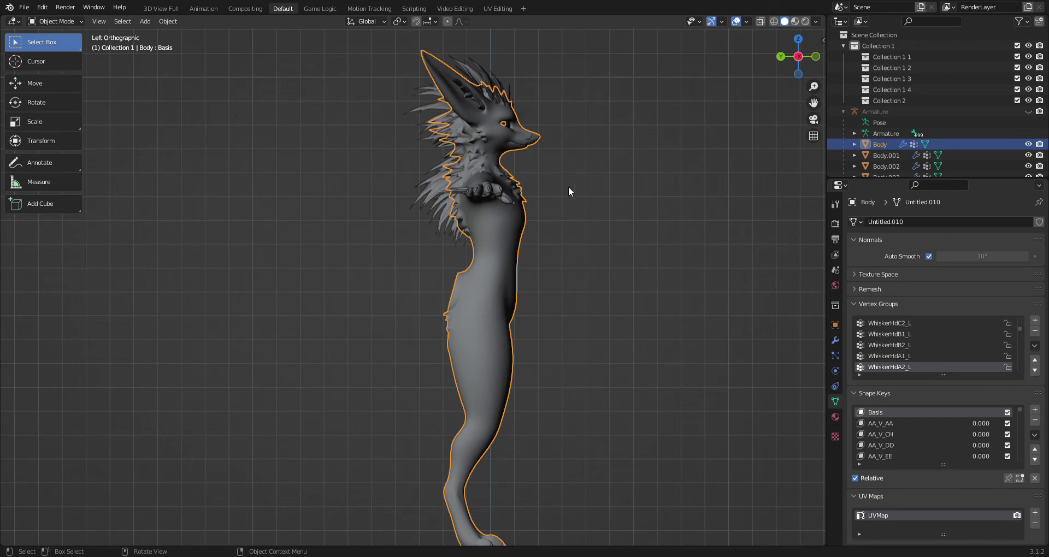
pyautogui.press('a')
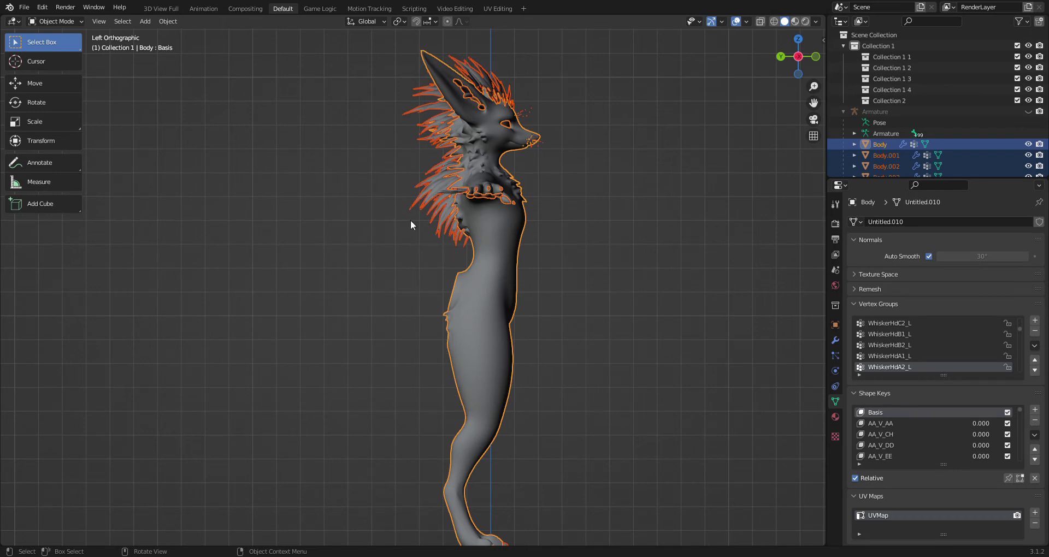
# Step: Join all selected avatar objects into the single Body mesh
pyautogui.press('ctrl')
pyautogui.hotkey('ctrl', 'j')
pyautogui.moveTo(538, 161); pyautogui.dragTo(634, 164, button='middle')
pyautogui.click(811, 67)
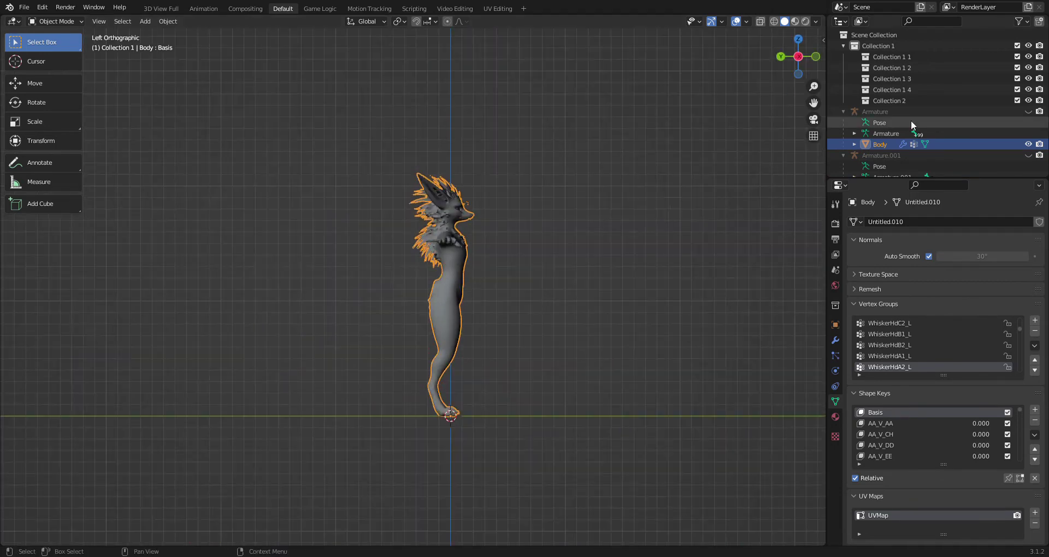
# Step: Unhide Armature.001 and the FluffyTail mesh alongside the body
pyautogui.scroll(-2, 1027, 139)
pyautogui.click(1028, 134)
pyautogui.click(1033, 167)
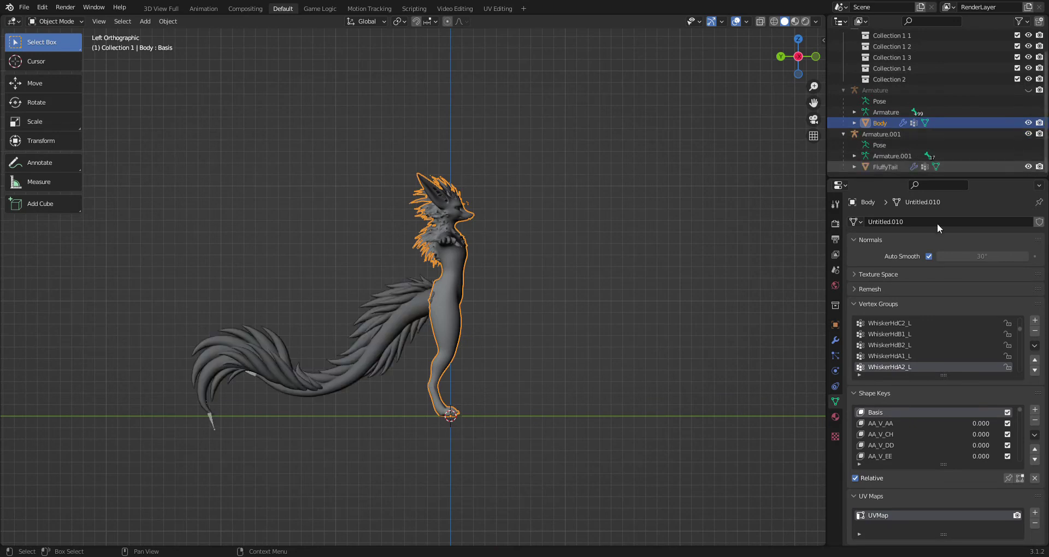
pyautogui.keyDown('shift'); pyautogui.moveTo(469, 347); pyautogui.dragTo(588, 313, button='middle'); pyautogui.keyUp('shift')
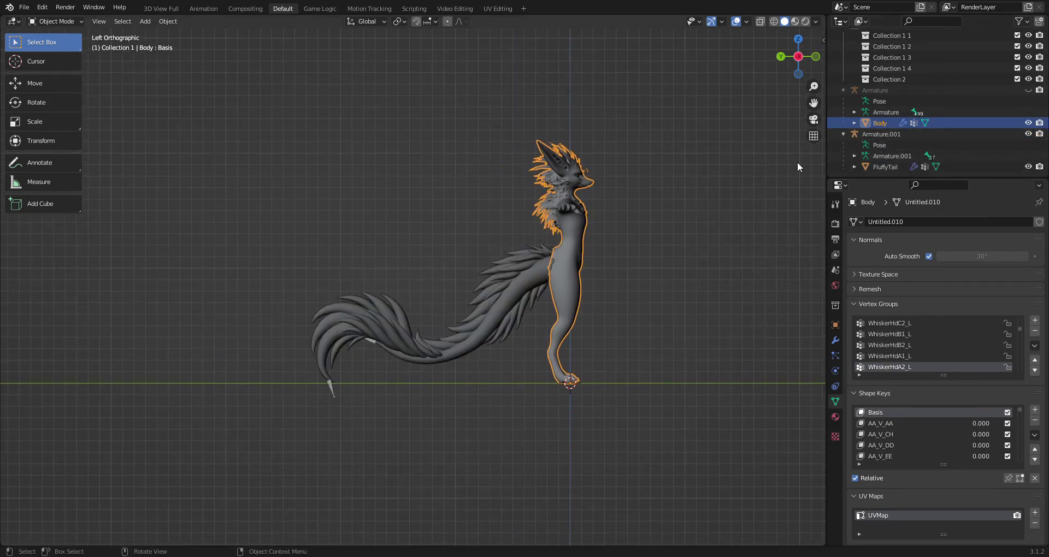
pyautogui.scroll(2, 507, 337)
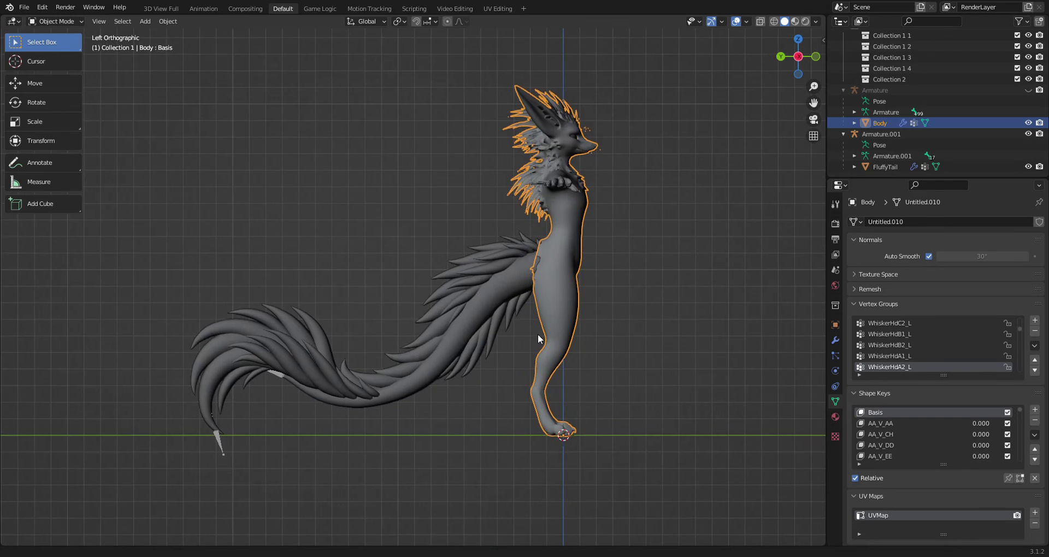
pyautogui.keyDown('shift'); pyautogui.moveTo(428, 375); pyautogui.dragTo(438, 257, button='middle'); pyautogui.keyUp('shift')
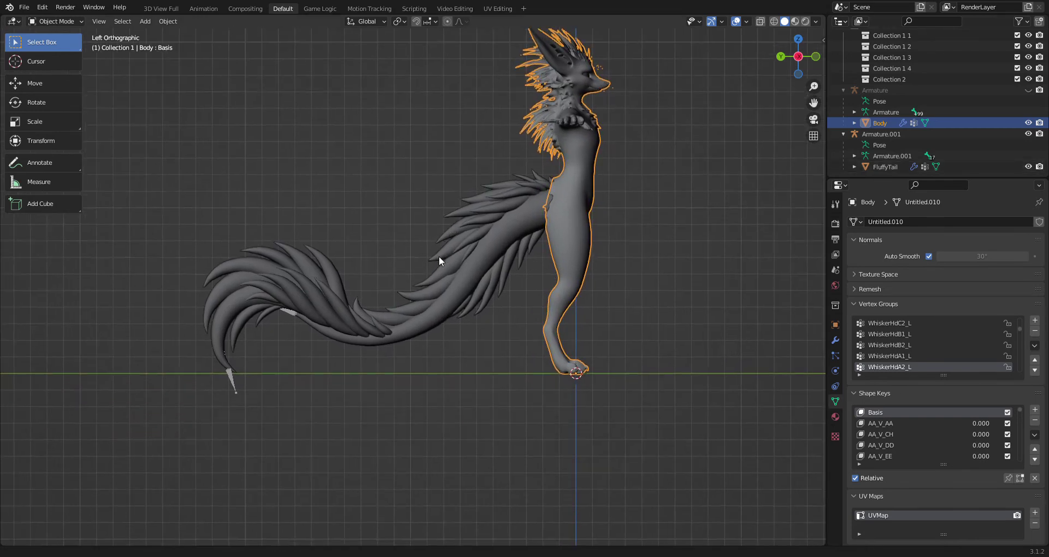
# Step: Set Armature.001 to display In Front so the fluffy tail's bones show through the mesh
pyautogui.click(951, 133)
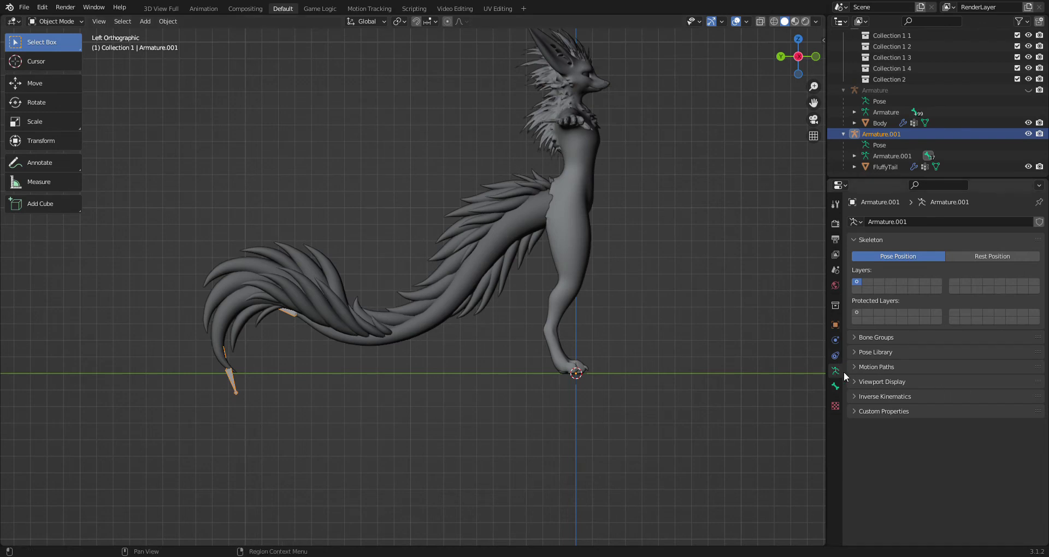
pyautogui.click(859, 382)
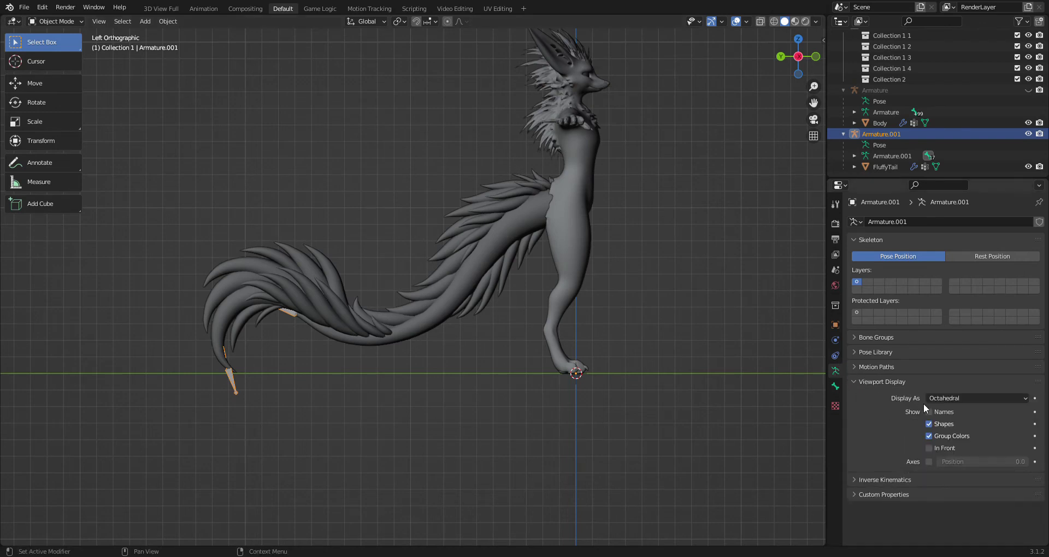
pyautogui.click(929, 448)
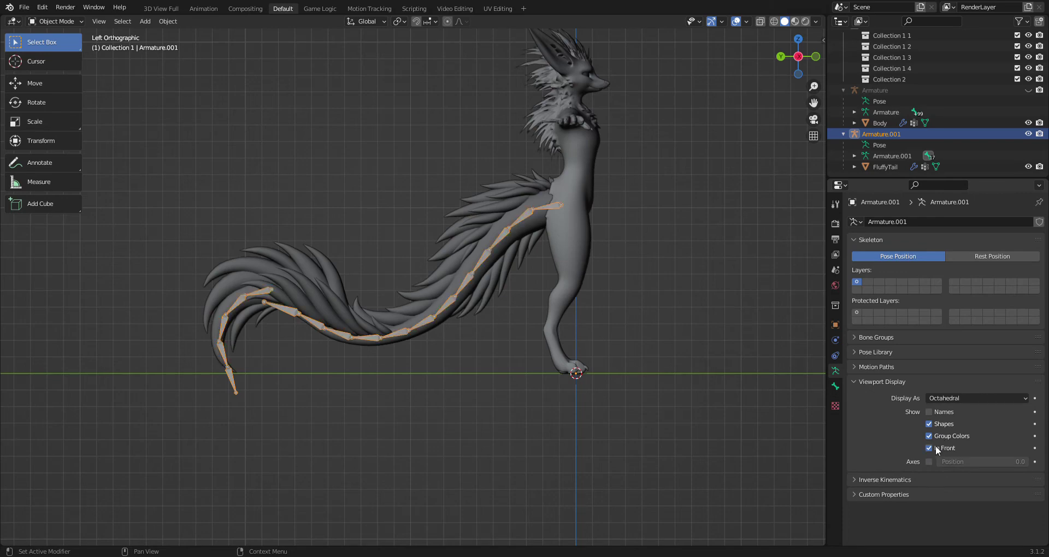
pyautogui.scroll(-1, 608, 263)
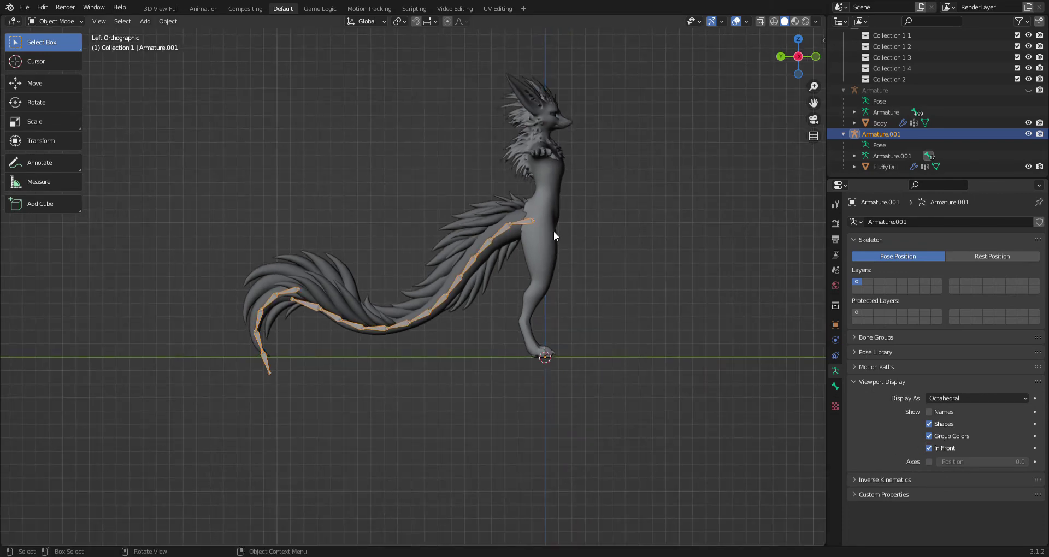
pyautogui.scroll(2, 556, 229)
pyautogui.keyDown('shift'); pyautogui.scroll(3, 578, 281); pyautogui.keyUp('shift')
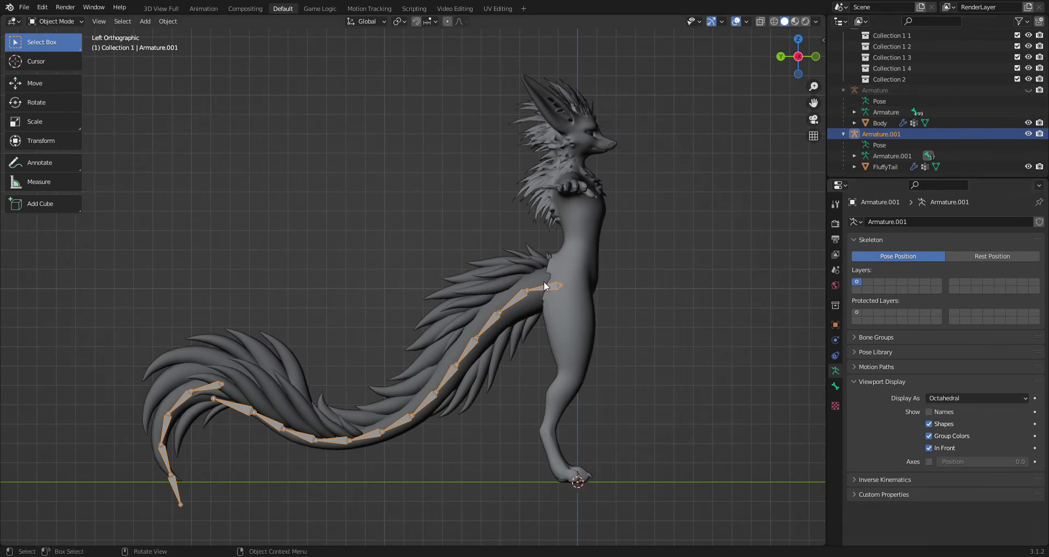
# Step: Select Armature.001 together with the FluffyTail mesh and move both up about 0.065 along the global Z axis
pyautogui.click(532, 368)
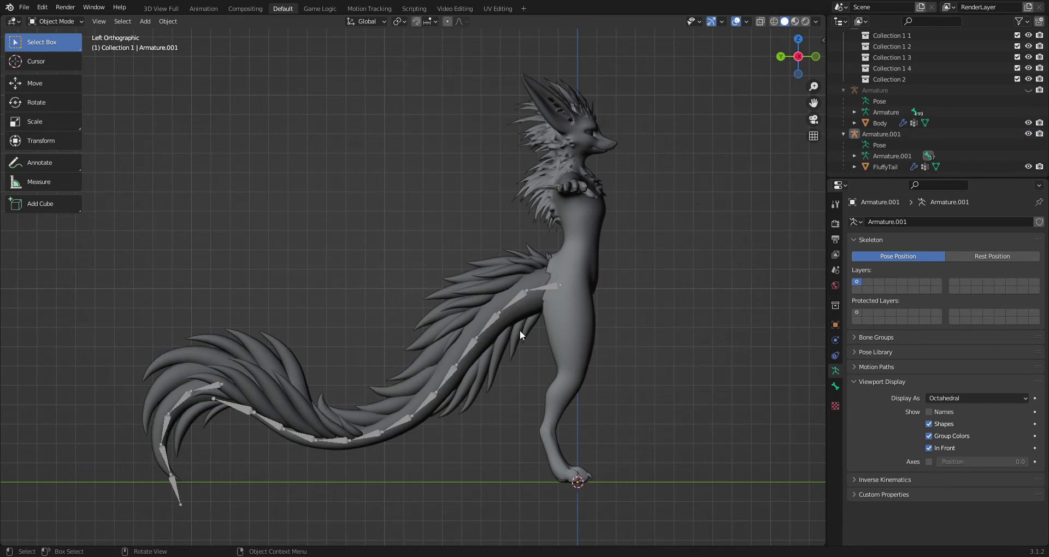
pyautogui.click(517, 297)
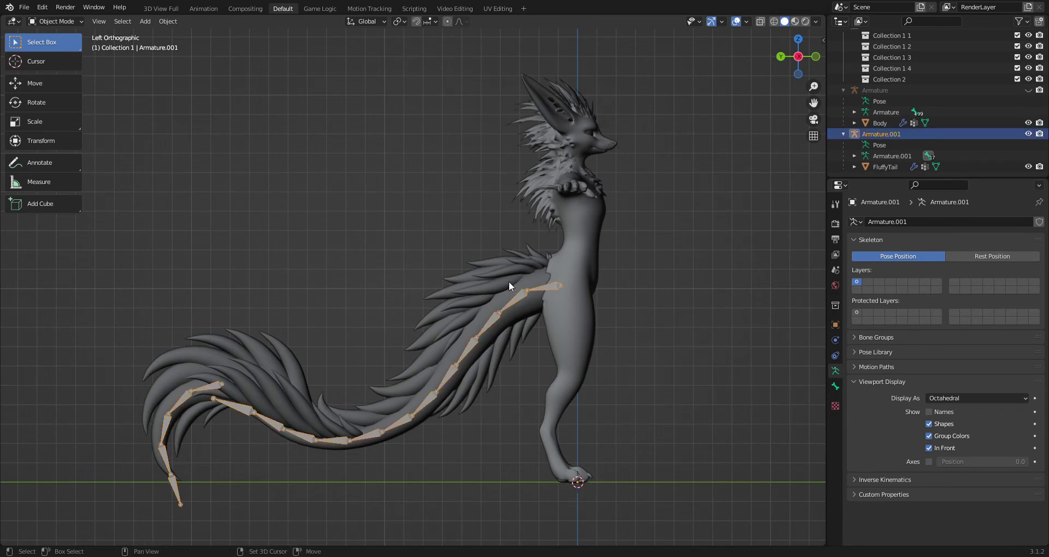
pyautogui.keyDown('shift'); pyautogui.click(509, 281); pyautogui.keyUp('shift')
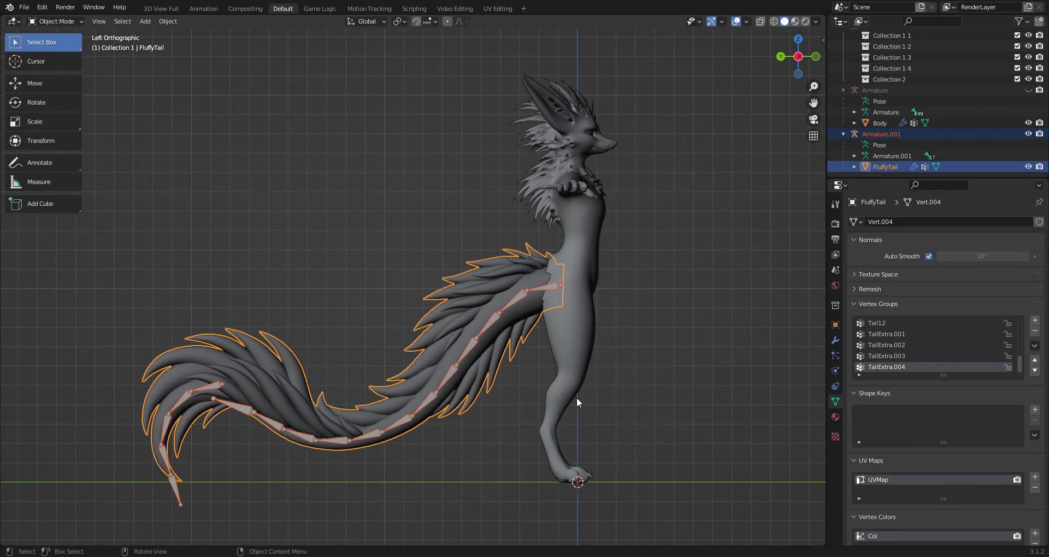
pyautogui.press('g')
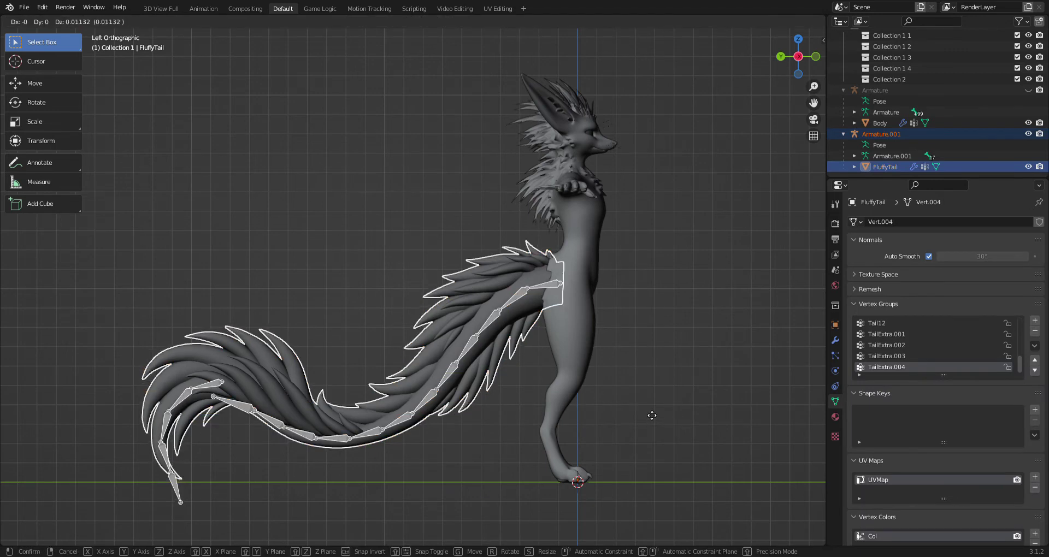
pyautogui.press('z')
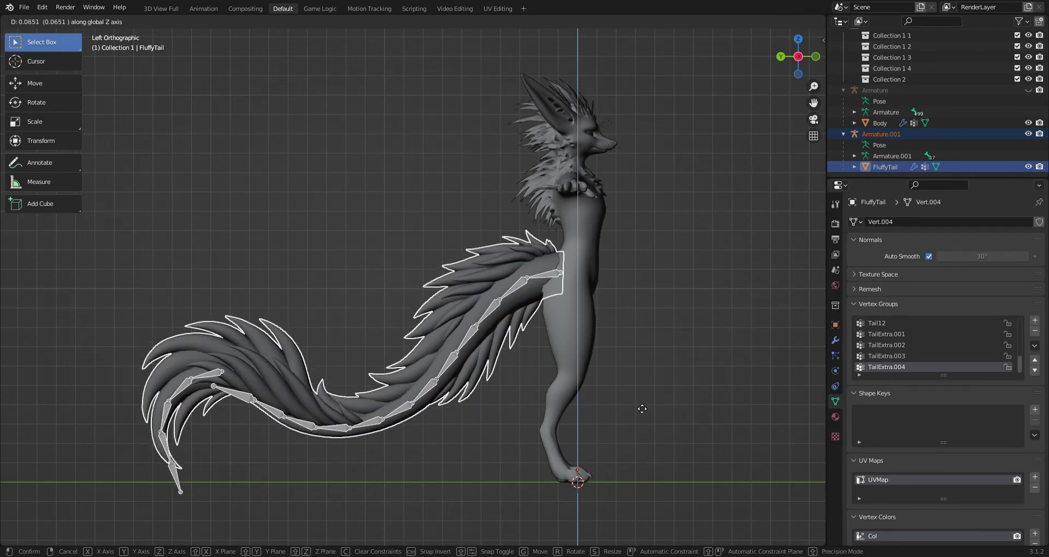
pyautogui.click(642, 409)
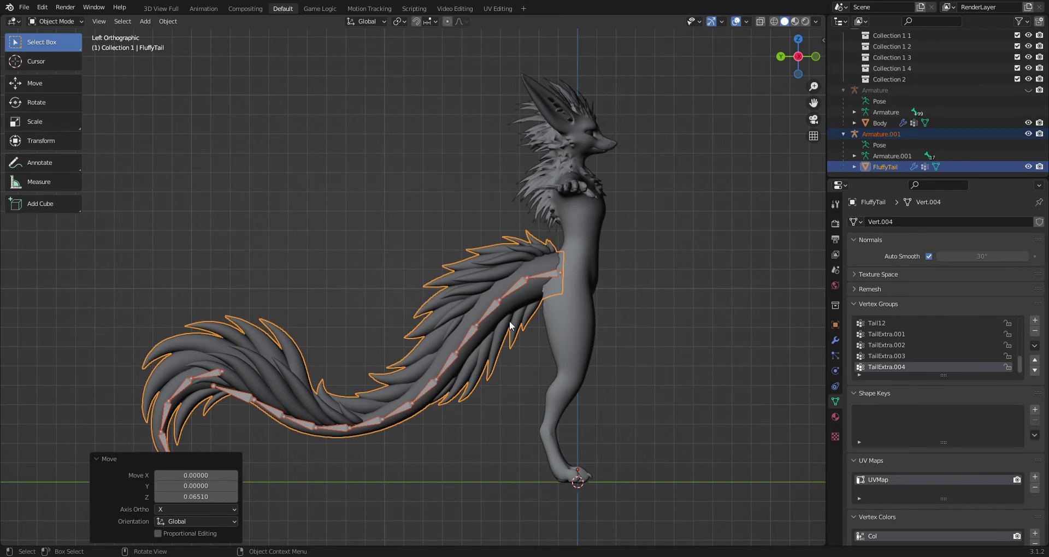
pyautogui.moveTo(564, 335); pyautogui.dragTo(484, 288, button='middle')
pyautogui.press('ctrl+KP_3')
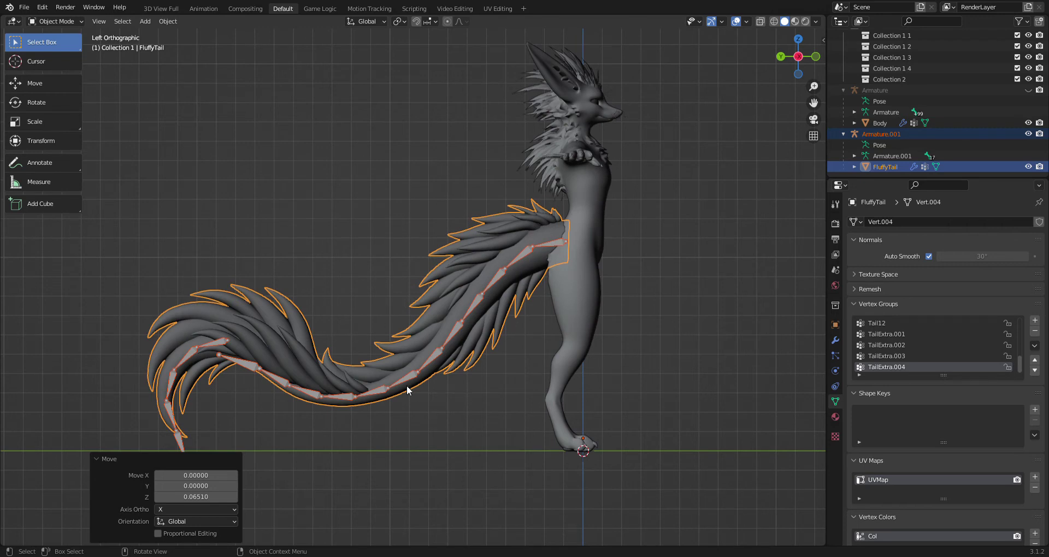
# Step: Hide Armature.001 and FluffyTail, and unhide the avatar's main Armature
pyautogui.click(738, 190)
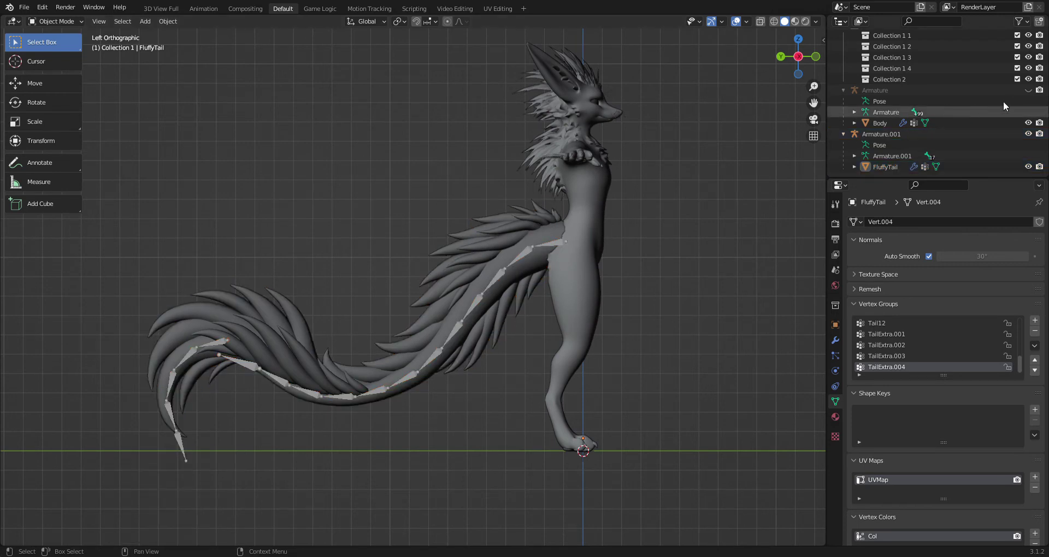
pyautogui.click(1027, 134)
pyautogui.click(1027, 166)
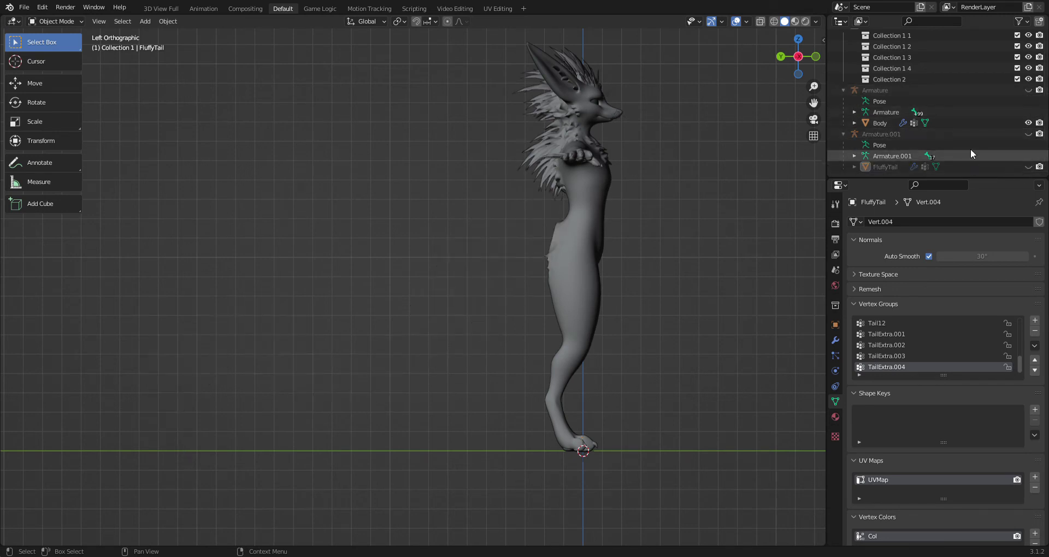
pyautogui.click(1027, 90)
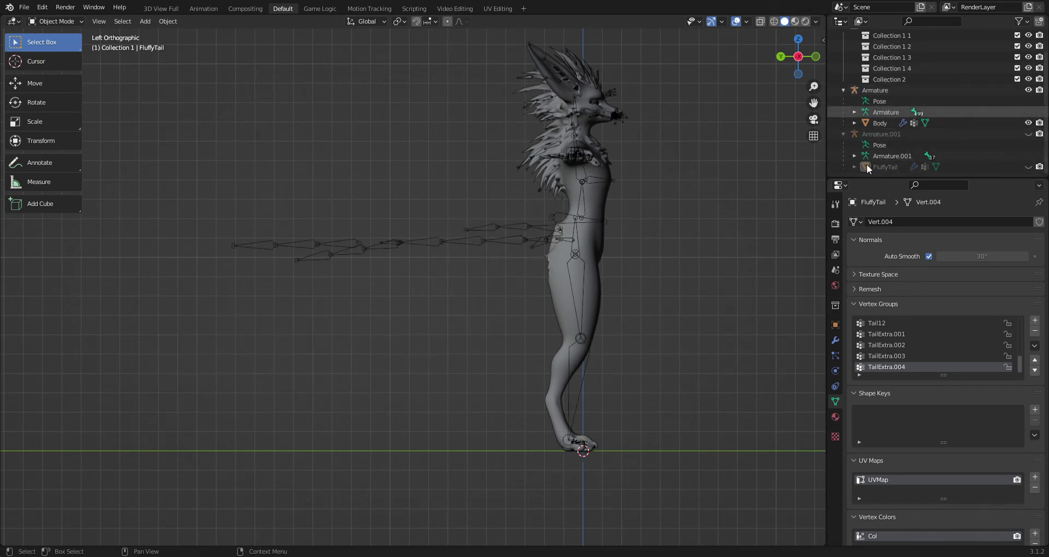
# Step: Select the main Armature and enter Edit Mode on it
pyautogui.click(526, 238)
pyautogui.scroll(3, 496, 244)
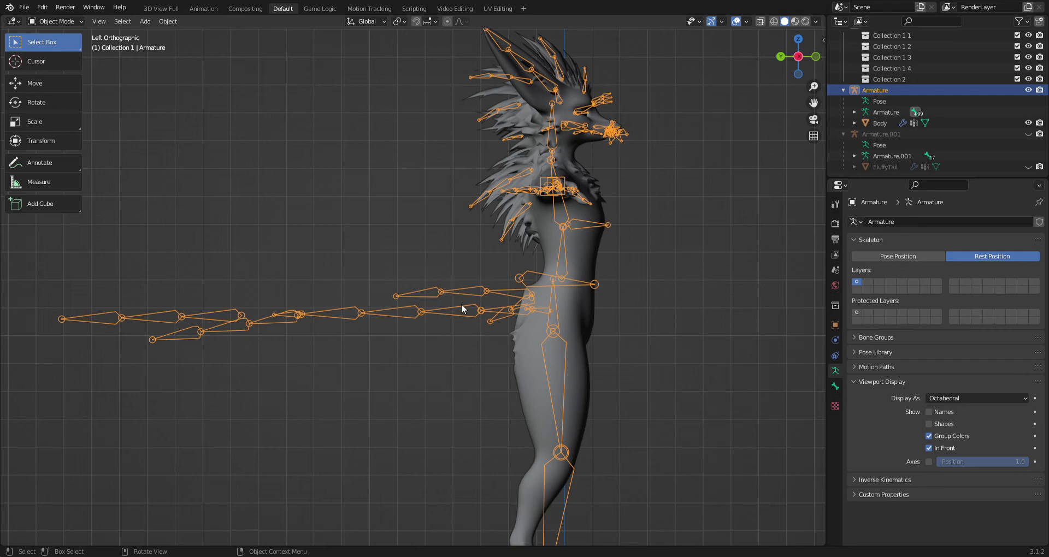
pyautogui.press('Tab')
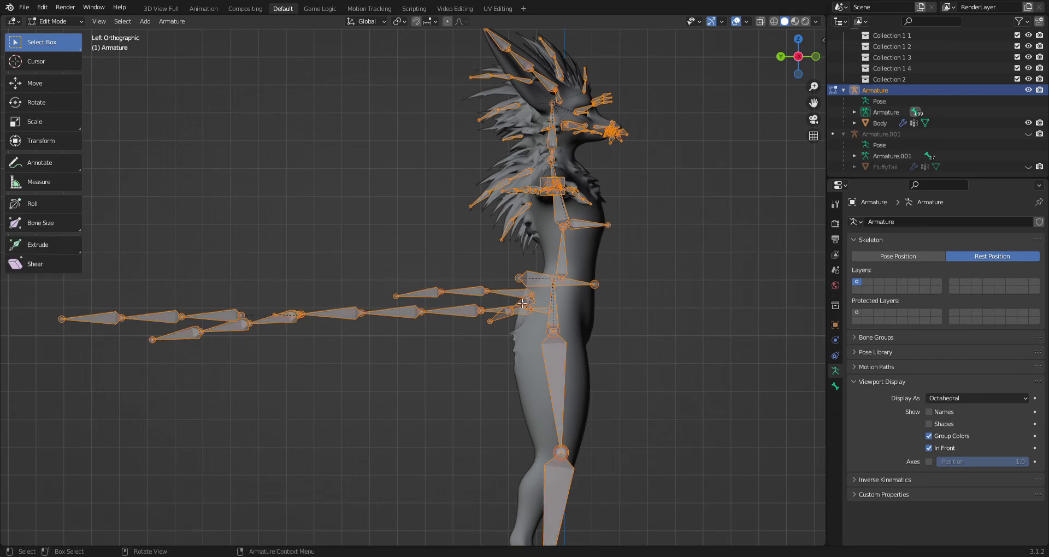
pyautogui.moveTo(534, 294); pyautogui.dragTo(517, 316, button='middle')
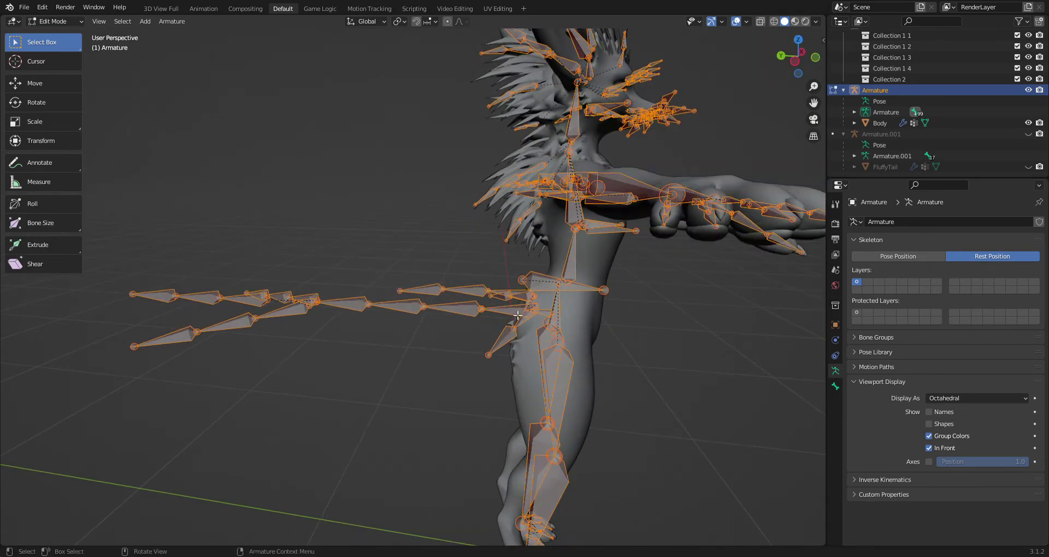
# Step: Select the Tail1 bone and the side and middle feather bones at the base of the tail
pyautogui.click(541, 318)
pyautogui.scroll(4, 538, 321)
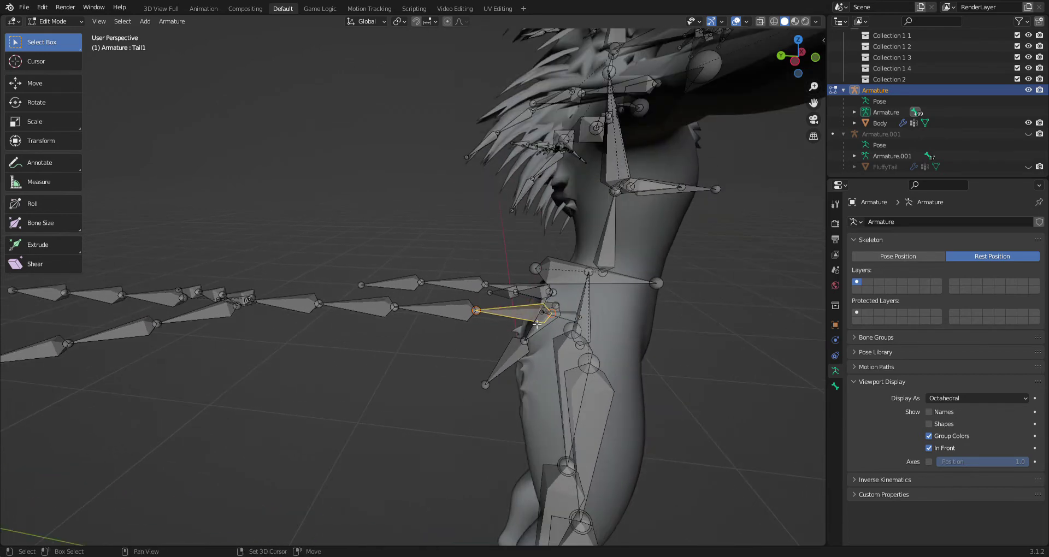
pyautogui.keyDown('shift'); pyautogui.click(519, 361); pyautogui.keyUp('shift')
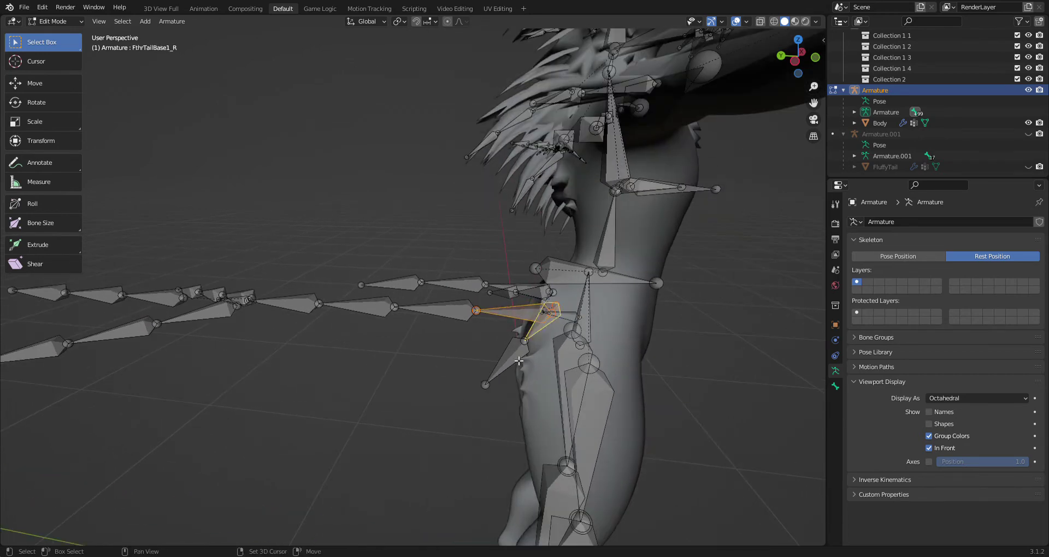
pyautogui.keyDown('shift'); pyautogui.click(519, 361); pyautogui.keyUp('shift')
pyautogui.moveTo(519, 361); pyautogui.dragTo(523, 288, button='middle')
pyautogui.keyDown('shift'); pyautogui.click(521, 284); pyautogui.keyUp('shift')
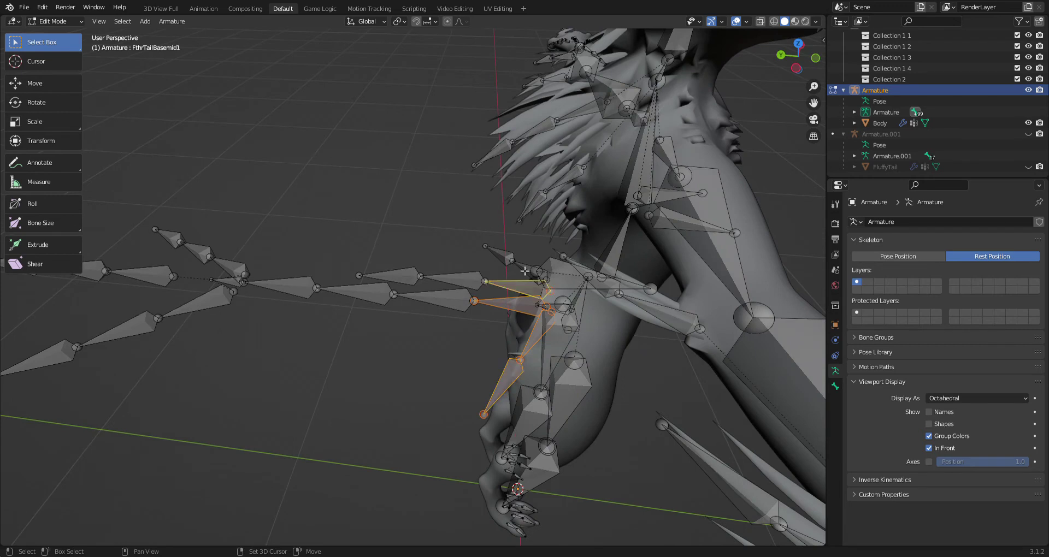
pyautogui.keyDown('shift'); pyautogui.click(502, 256); pyautogui.keyUp('shift')
pyautogui.keyDown('shift'); pyautogui.click(501, 256); pyautogui.keyUp('shift')
pyautogui.keyDown('shift'); pyautogui.click(469, 287); pyautogui.keyUp('shift')
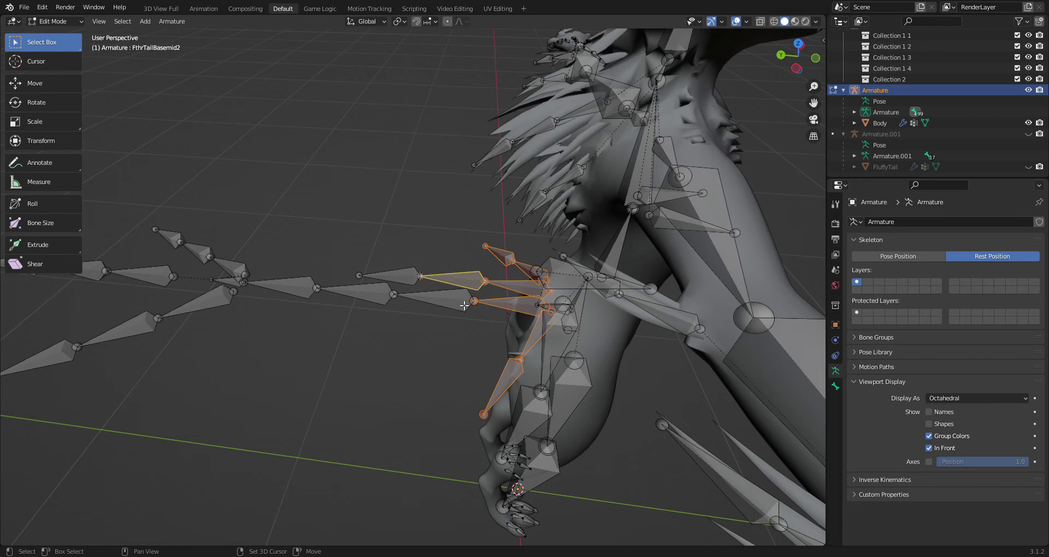
# Step: Add the remaining tail and feather bones and the Tail_Rt root bone to the selection, then delete them all
pyautogui.moveTo(413, 259); pyautogui.dragTo(353, 361, button='middle')
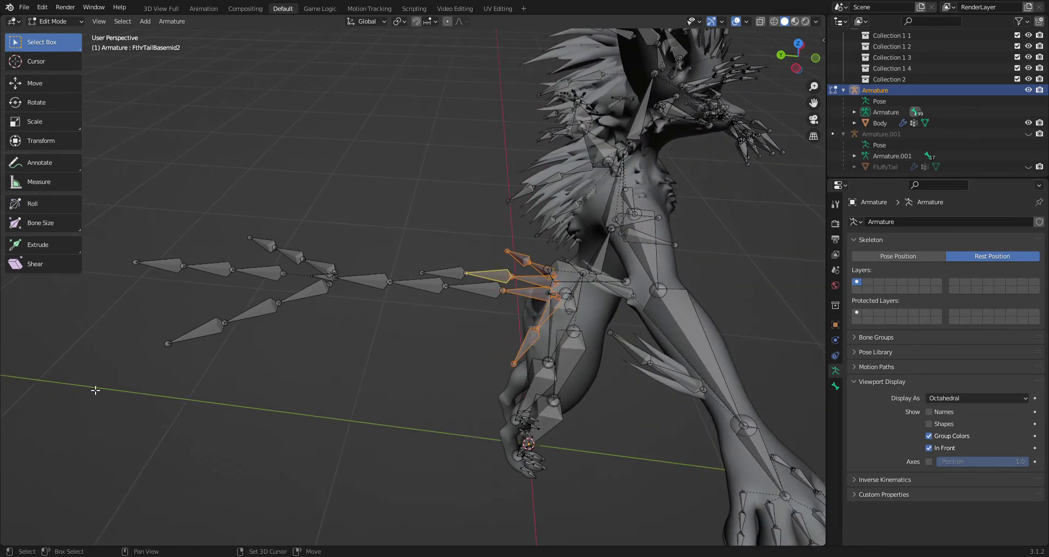
pyautogui.moveTo(36, 400); pyautogui.dragTo(509, 229)
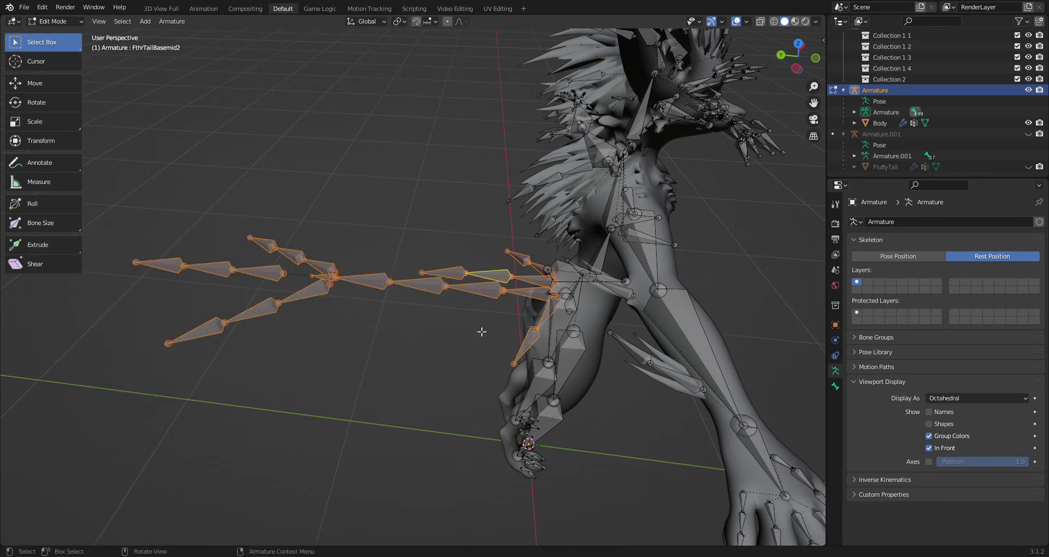
pyautogui.moveTo(452, 352); pyautogui.dragTo(436, 330, button='middle')
pyautogui.press('shift')
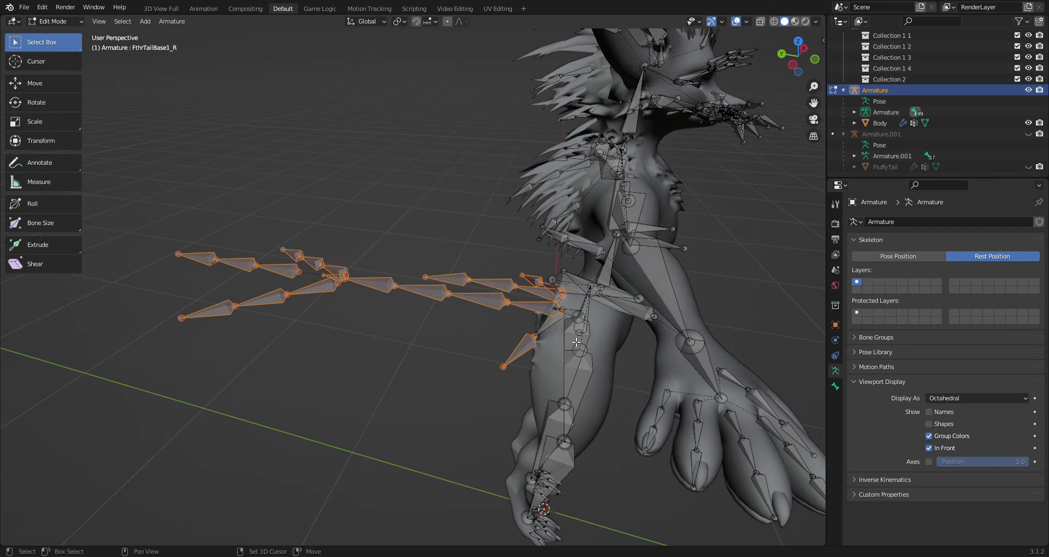
pyautogui.moveTo(589, 344); pyautogui.dragTo(540, 302, button='middle')
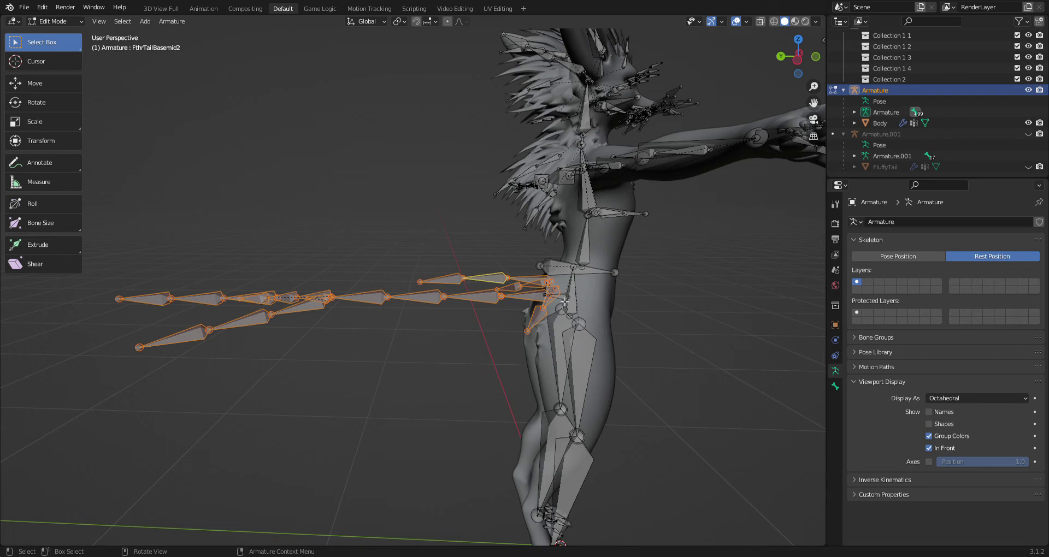
pyautogui.press('shift')
pyautogui.keyDown('shift'); pyautogui.click(565, 301); pyautogui.keyUp('shift')
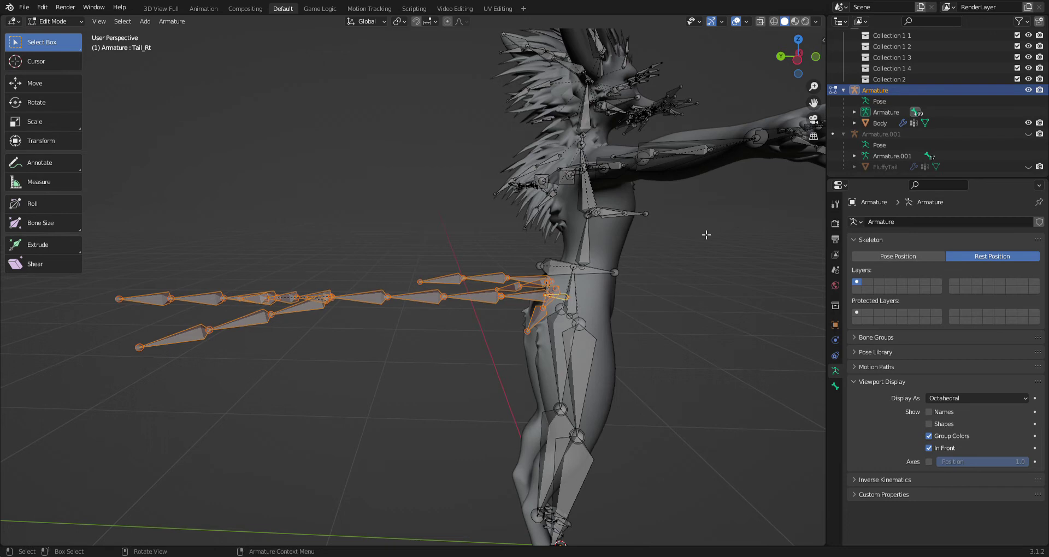
pyautogui.click(792, 54)
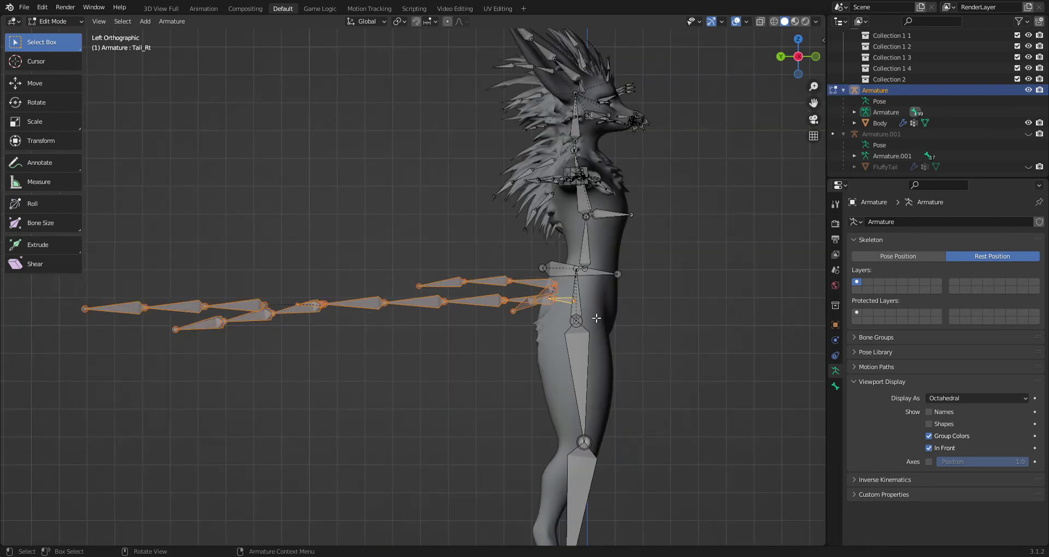
pyautogui.press('x')
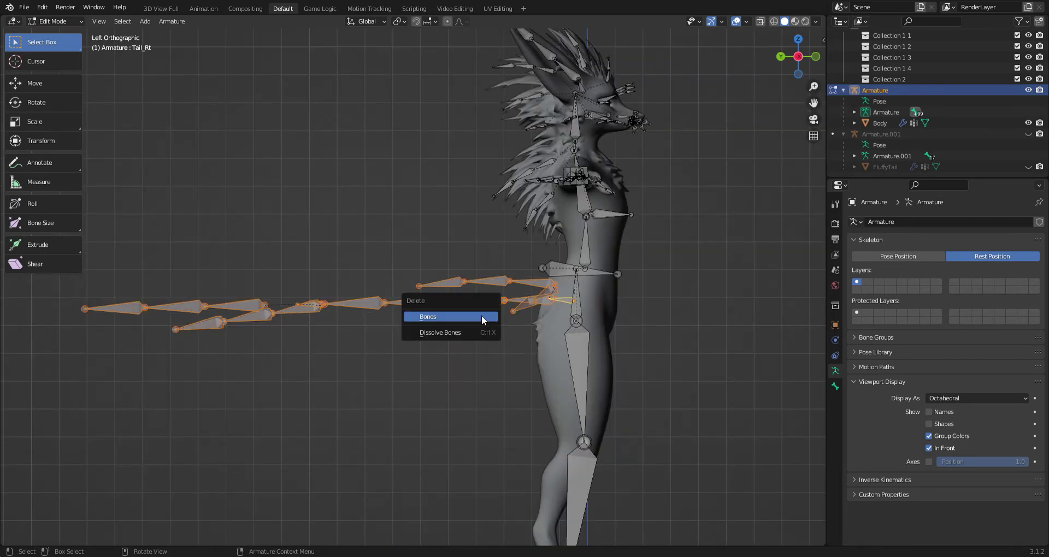
pyautogui.click(421, 317)
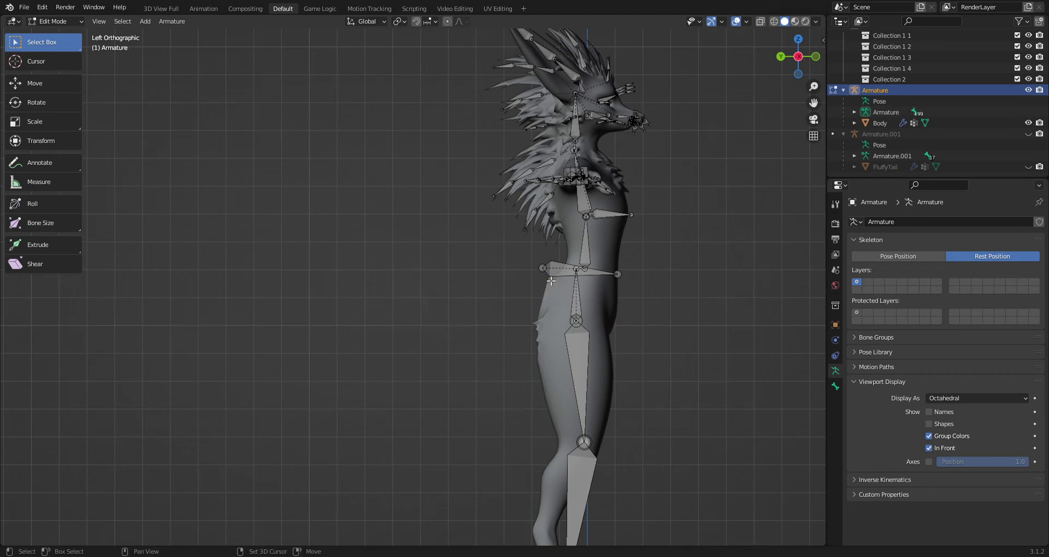
# Step: Leave Edit Mode on the main Armature and unhide Armature.001 and FluffyTail
pyautogui.press('Tab')
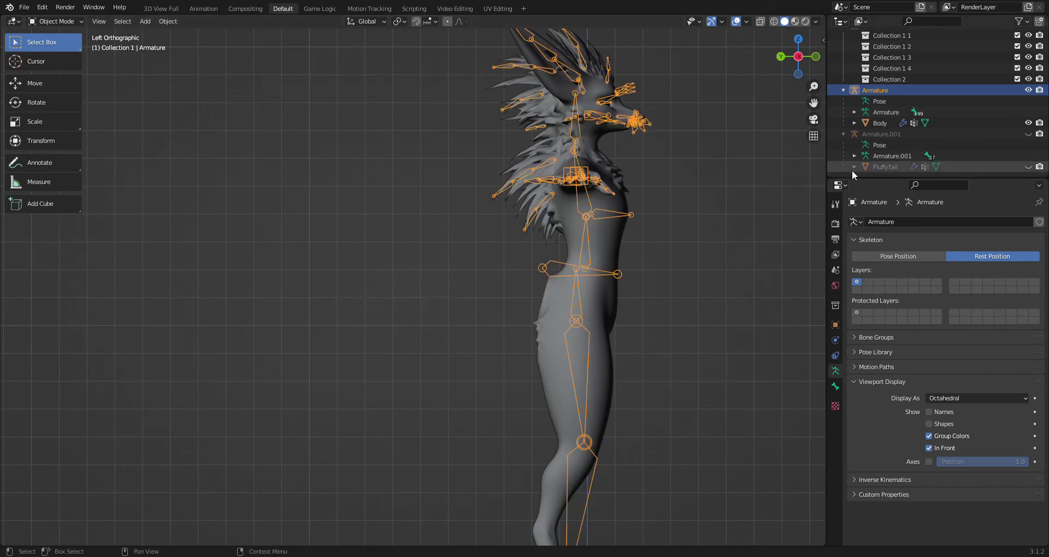
pyautogui.click(1028, 134)
pyautogui.click(1028, 167)
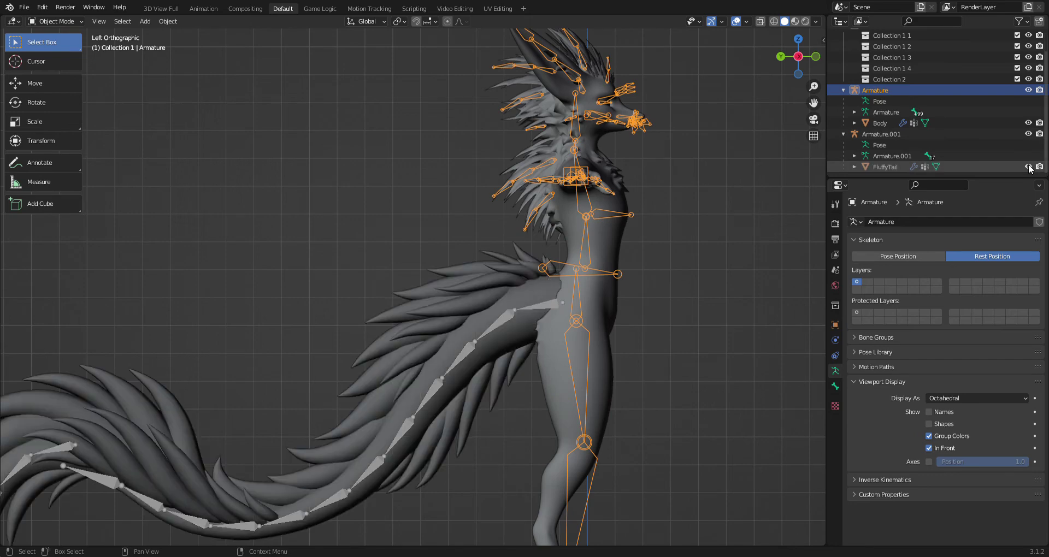
pyautogui.scroll(-1, 539, 358)
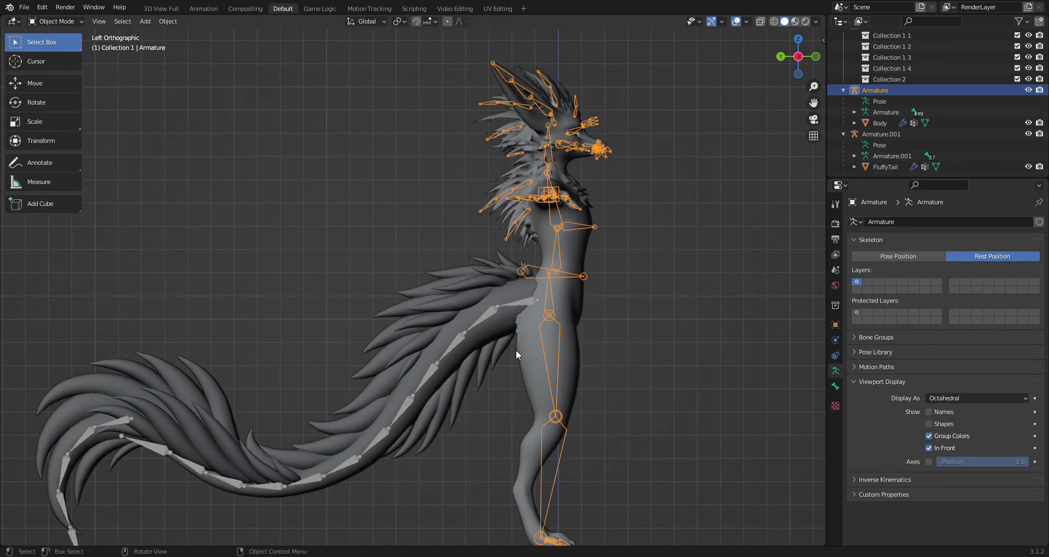
# Step: Select both armatures, Body and FluffyTail, and apply All Transforms to them
pyautogui.click(491, 290)
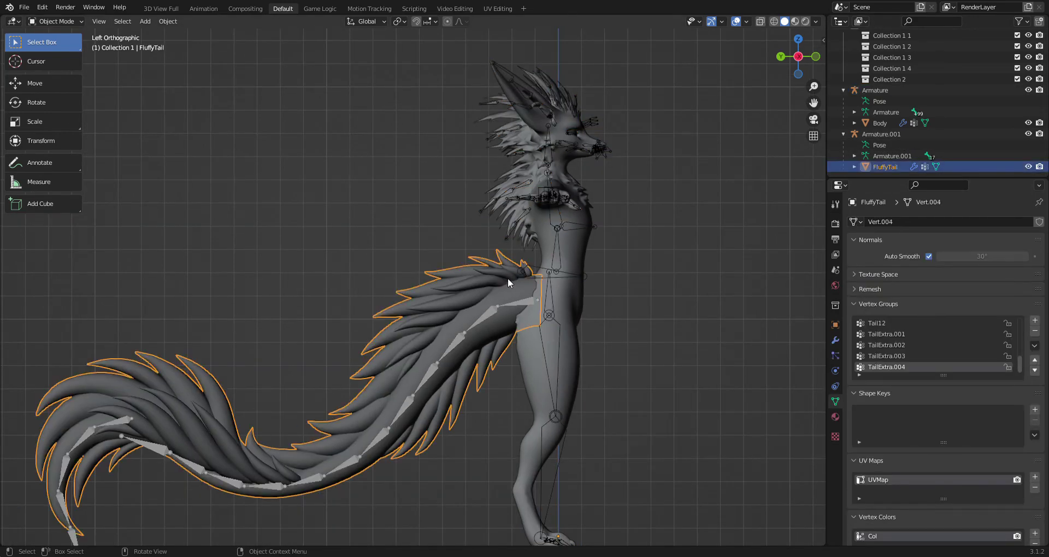
pyautogui.press('a')
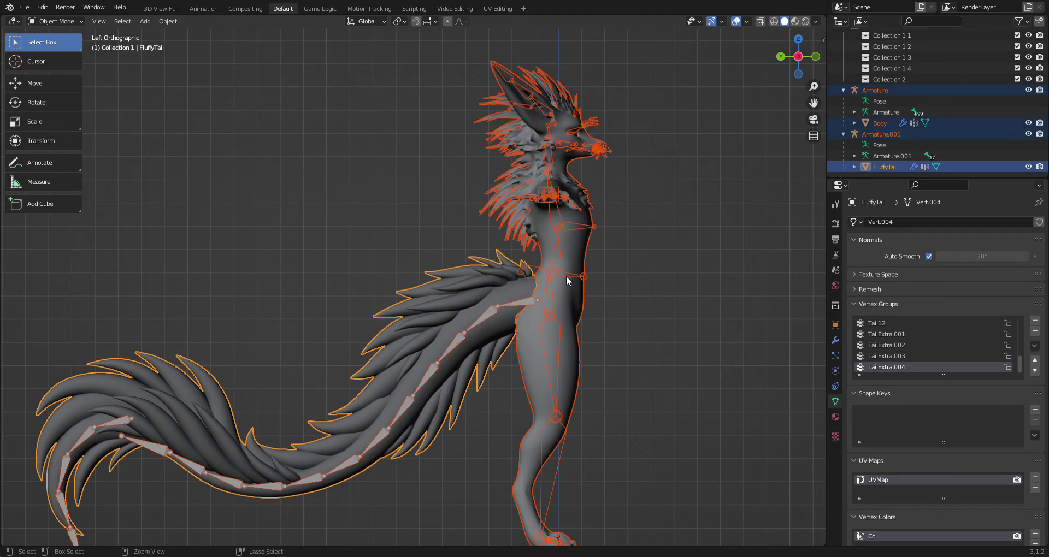
pyautogui.hotkey('ctrl', 'a')
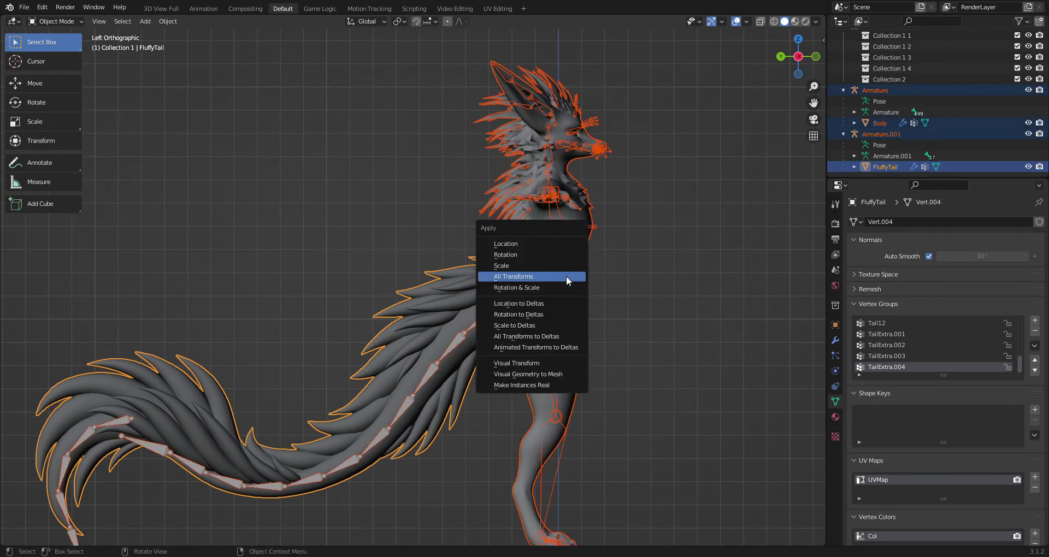
pyautogui.click(494, 276)
pyautogui.scroll(-3, 492, 318)
pyautogui.scroll(2, 446, 323)
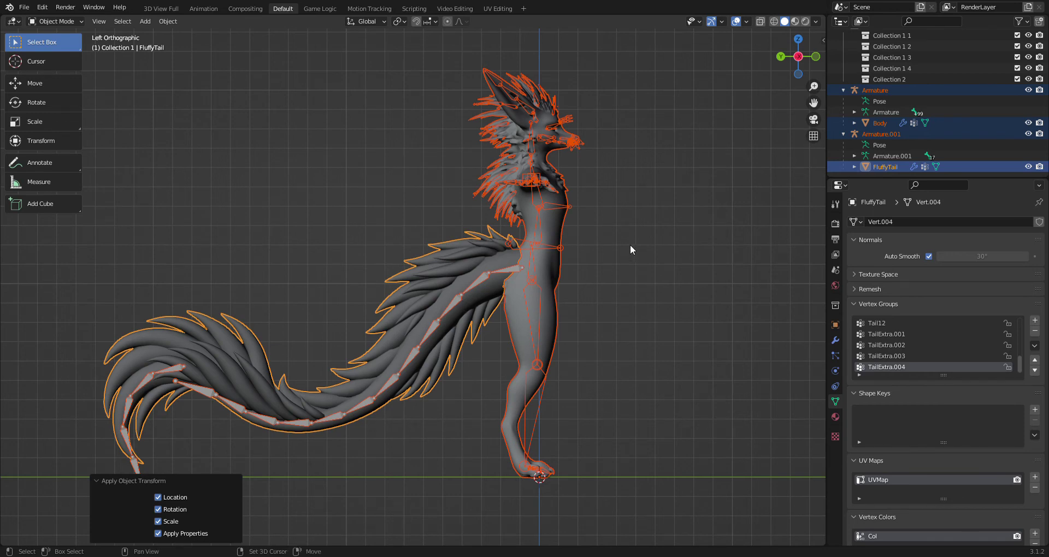
pyautogui.keyDown('shift'); pyautogui.moveTo(583, 266); pyautogui.dragTo(628, 265, button='middle'); pyautogui.keyUp('shift')
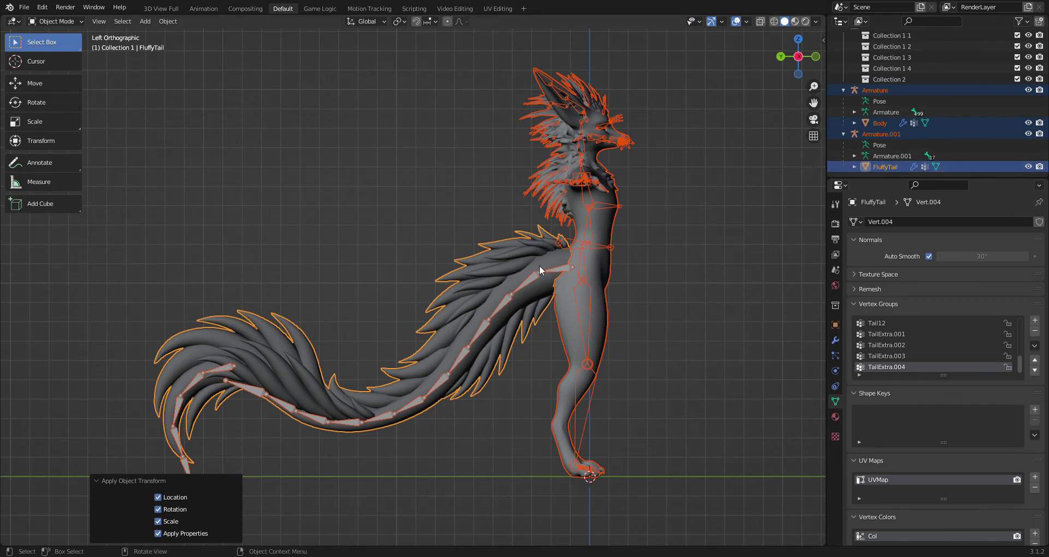
# Step: Join the tail's Armature.001 into the avatar's main Armature, keeping the main Armature as the active object
pyautogui.click(555, 273)
pyautogui.keyDown('shift'); pyautogui.moveTo(631, 273); pyautogui.dragTo(537, 272, button='middle'); pyautogui.keyUp('shift')
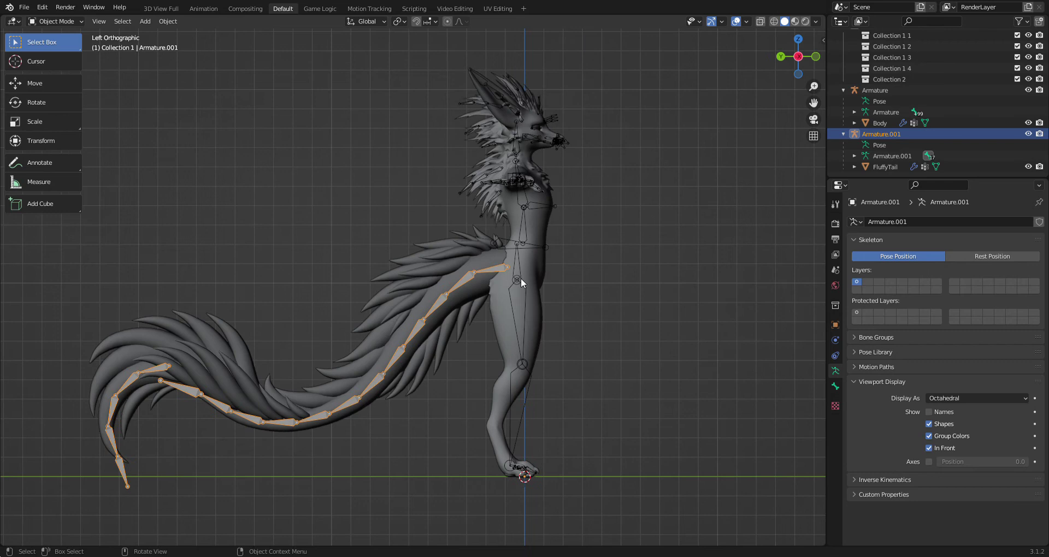
pyautogui.scroll(1, 516, 275)
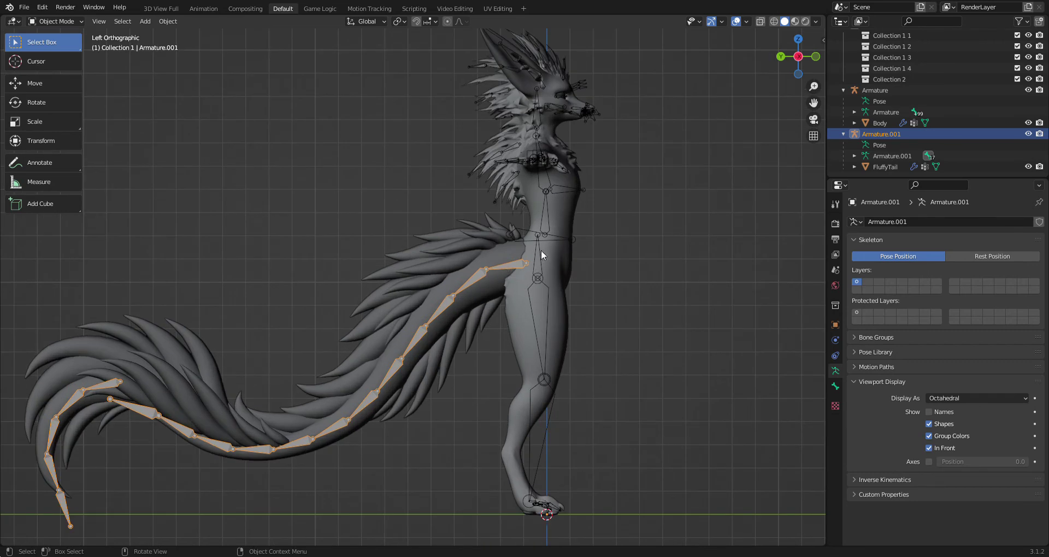
pyautogui.keyDown('shift'); pyautogui.click(523, 228); pyautogui.keyUp('shift')
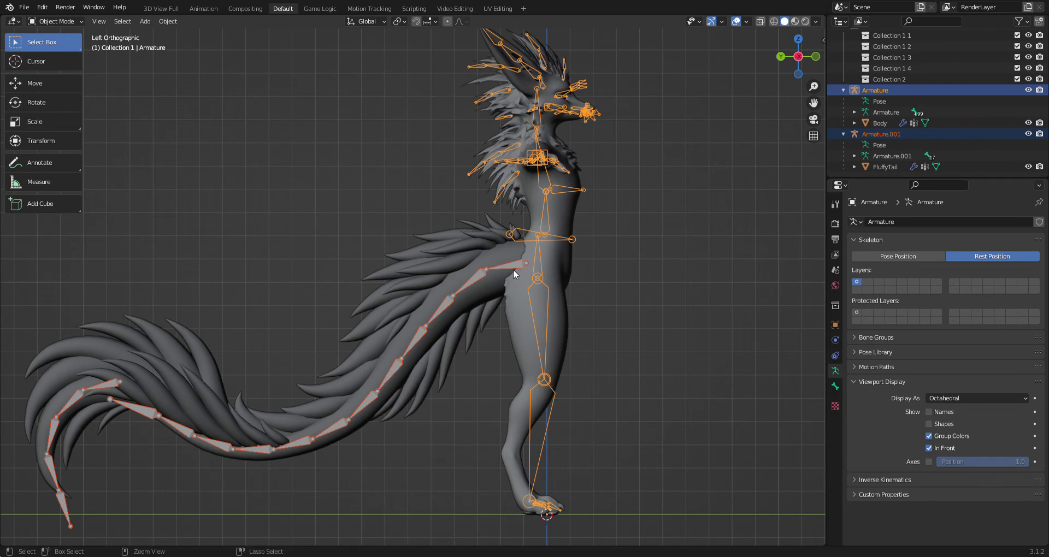
pyautogui.hotkey('ctrl', 'j')
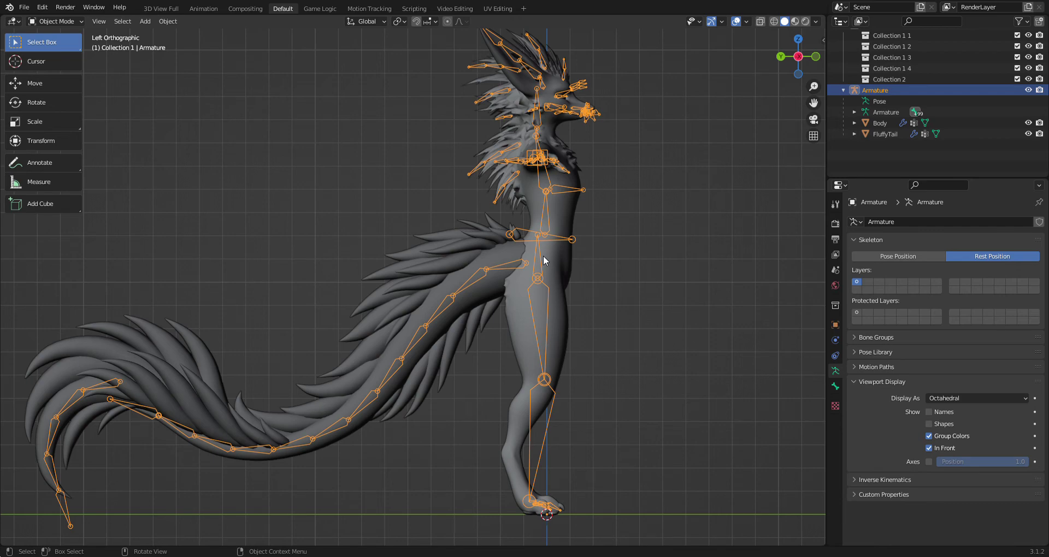
# Step: Parent the Tail1 bone to the Hips bone with Keep Offset in Edit Mode, and return to Object Mode
pyautogui.press('Tab')
pyautogui.moveTo(526, 280); pyautogui.dragTo(517, 273, button='middle')
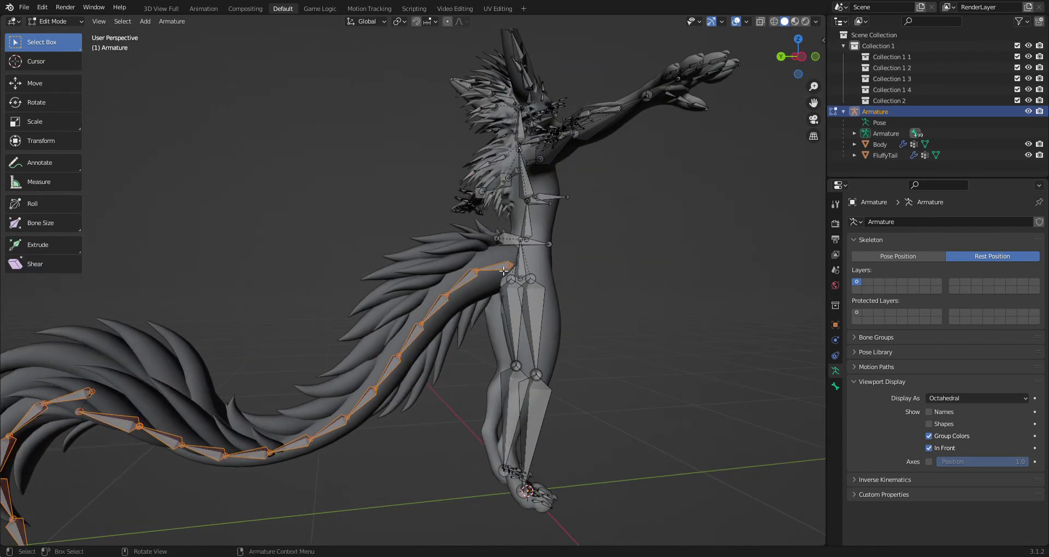
pyautogui.click(503, 271)
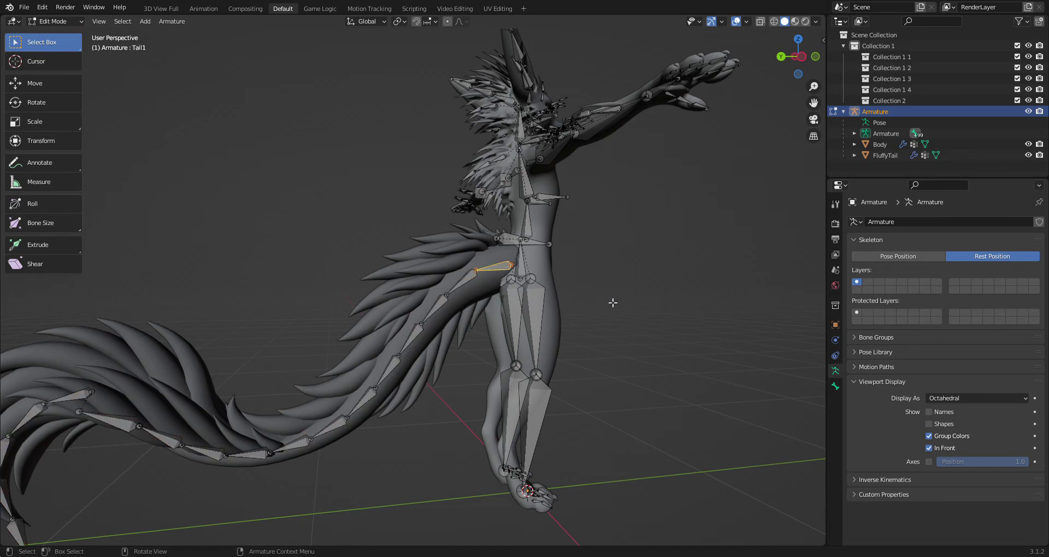
pyautogui.scroll(2, 542, 268)
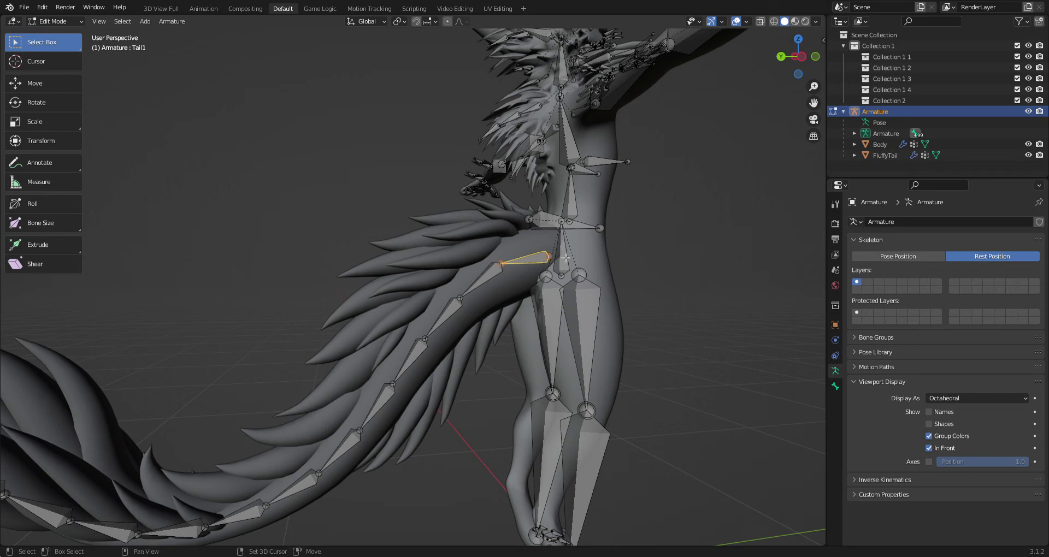
pyautogui.keyDown('shift'); pyautogui.click(565, 258); pyautogui.keyUp('shift')
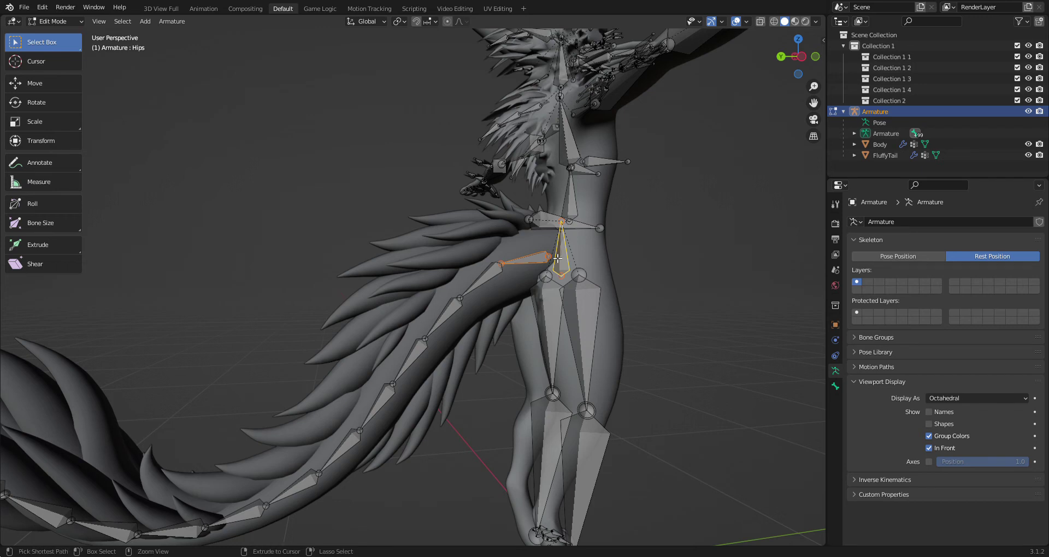
pyautogui.hotkey('ctrl', 'p')
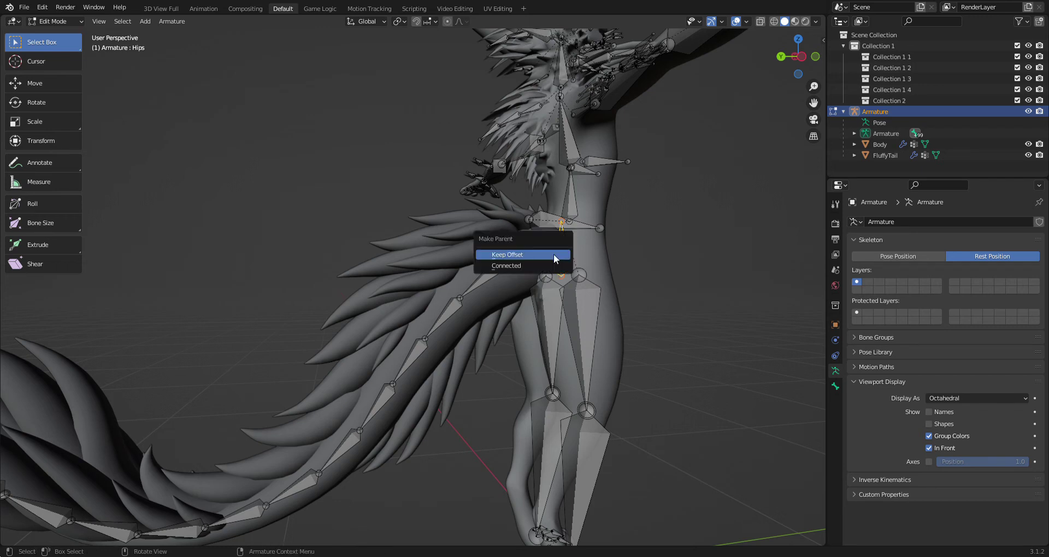
pyautogui.click(500, 255)
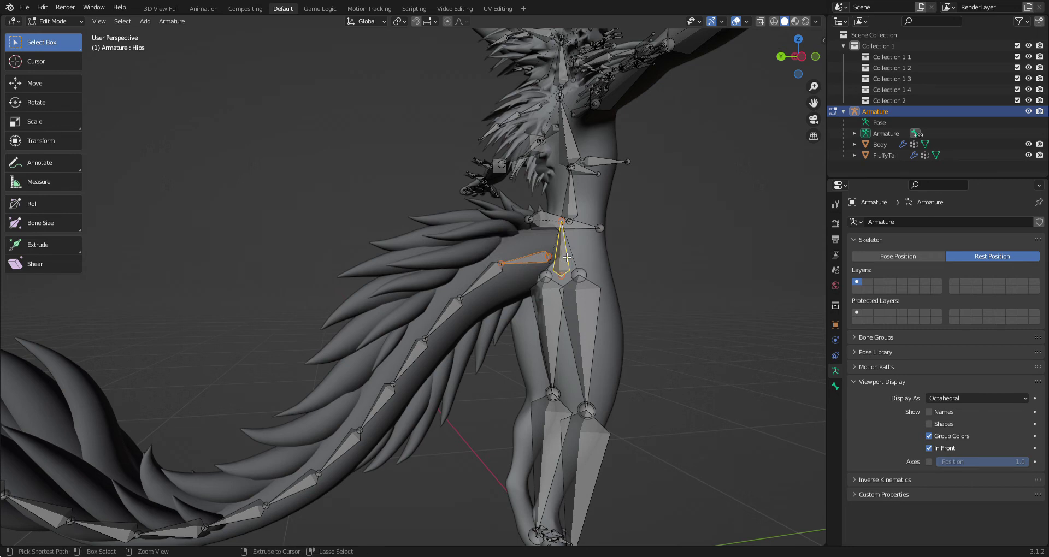
pyautogui.hotkey('ctrl', 'p')
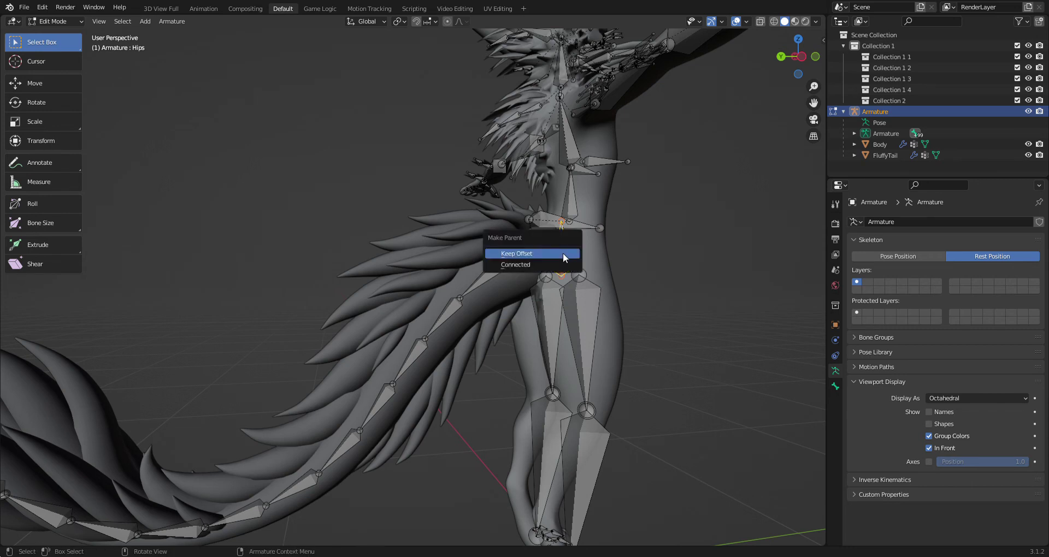
pyautogui.click(520, 255)
pyautogui.moveTo(625, 255); pyautogui.dragTo(585, 254, button='middle')
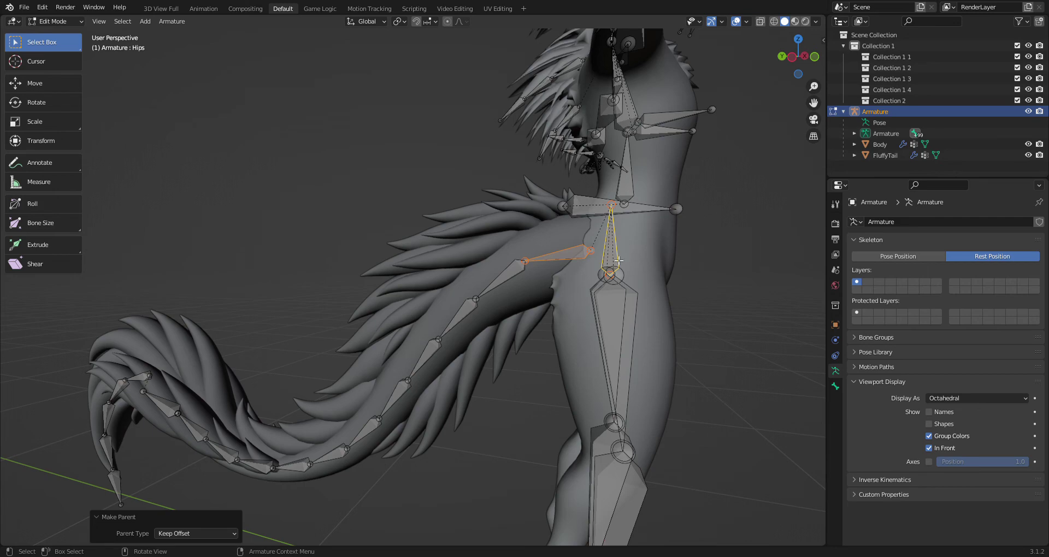
pyautogui.click(793, 64)
pyautogui.scroll(-2, 434, 364)
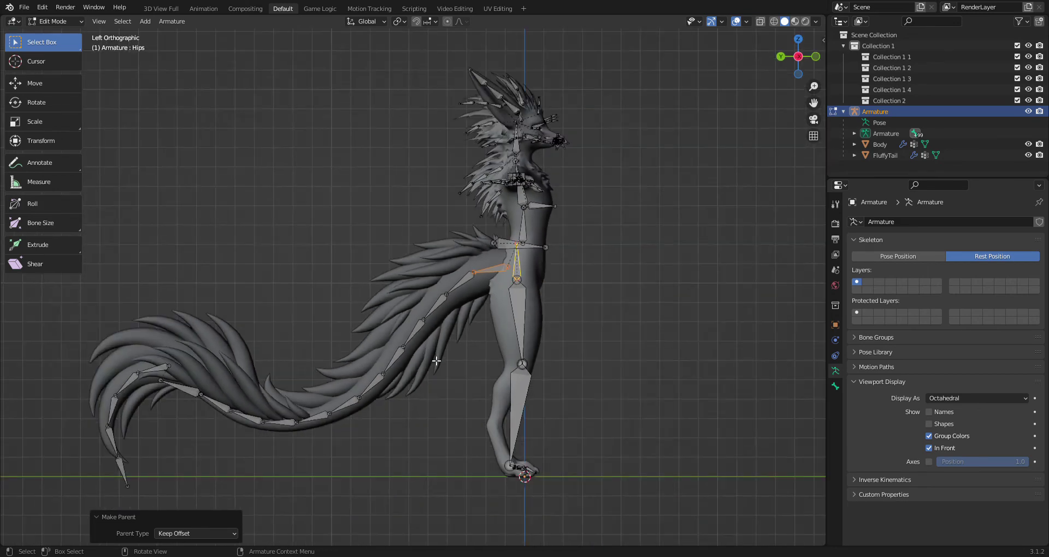
pyautogui.press('Tab')
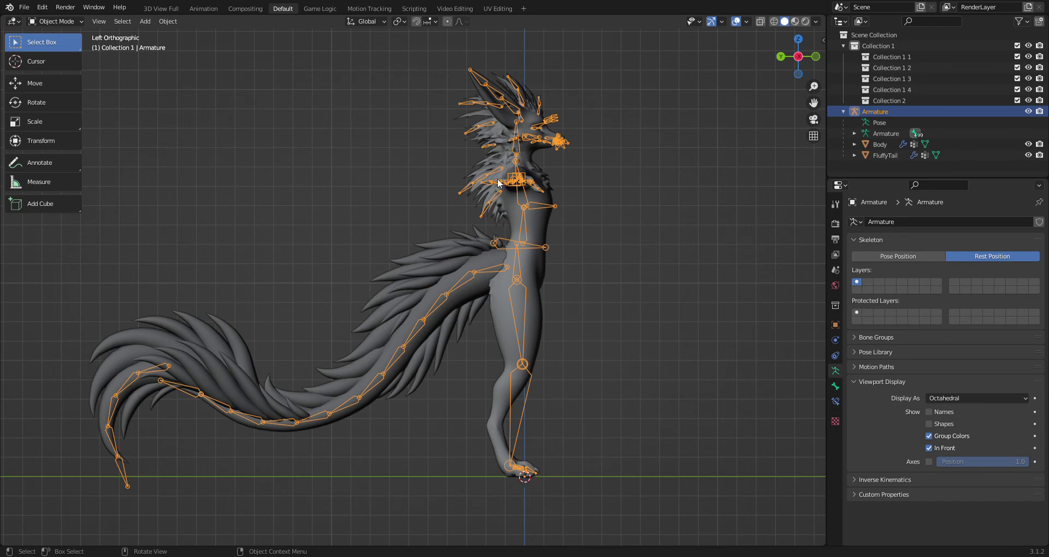
# Step: Parent the FluffyTail mesh to the main Armature with Armature Deform, and deselect everything
pyautogui.scroll(3, 464, 281)
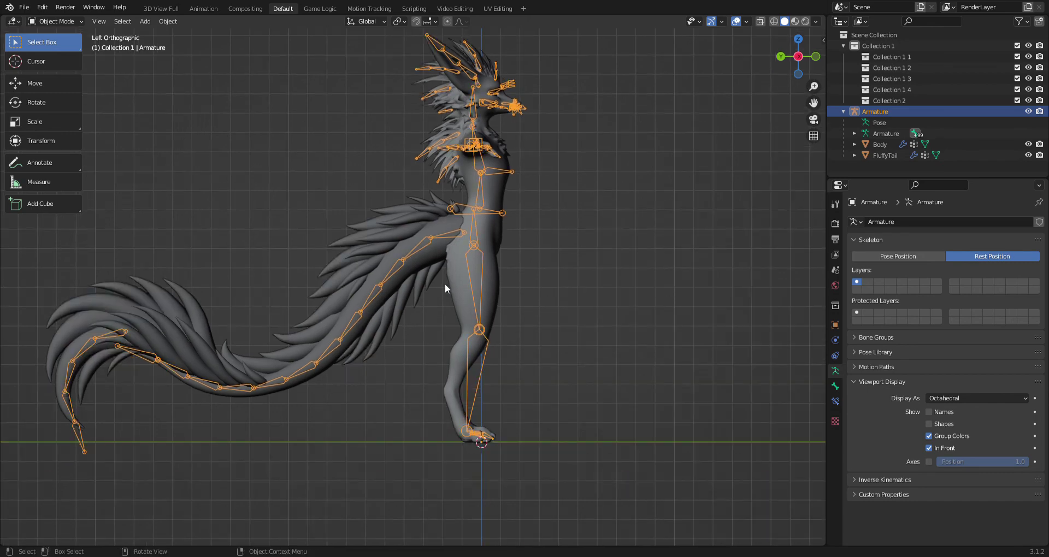
pyautogui.click(418, 277)
pyautogui.keyDown('shift'); pyautogui.moveTo(328, 298); pyautogui.dragTo(421, 297, button='middle'); pyautogui.keyUp('shift')
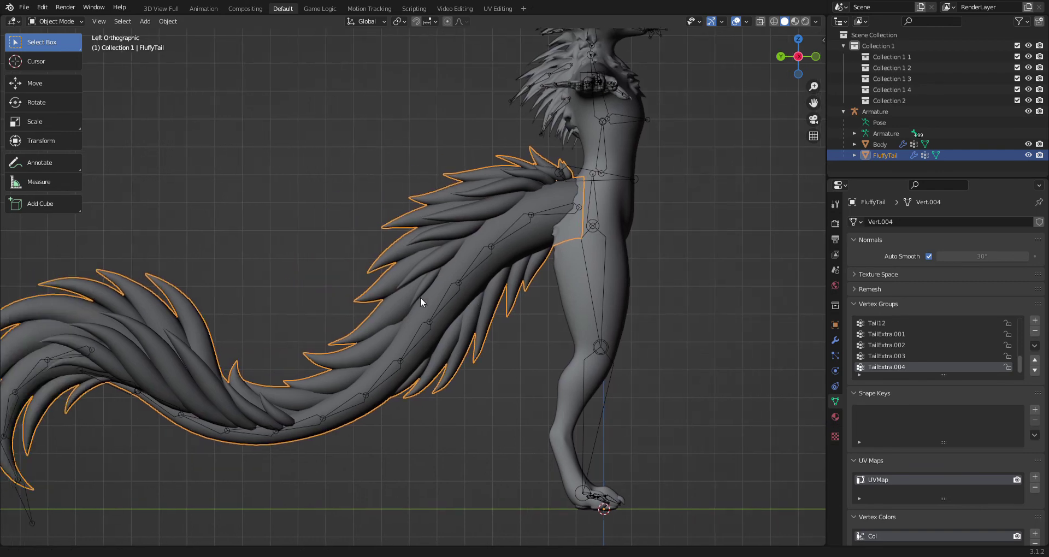
pyautogui.keyDown('shift'); pyautogui.click(582, 171); pyautogui.keyUp('shift')
pyautogui.scroll(-1, 585, 163)
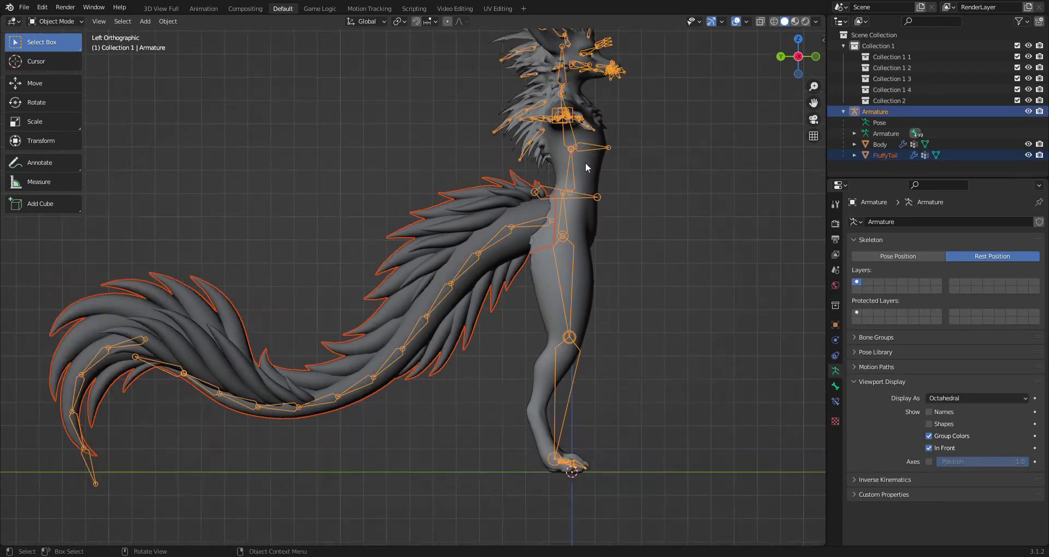
pyautogui.scroll(-2, 568, 183)
pyautogui.scroll(2, 552, 213)
pyautogui.hotkey('ctrl', 'p')
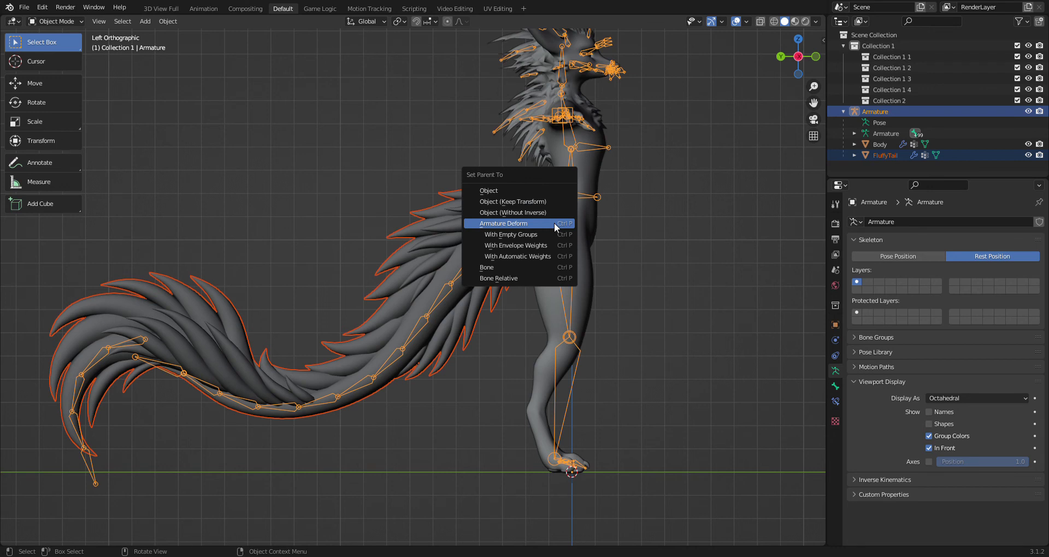
pyautogui.click(497, 224)
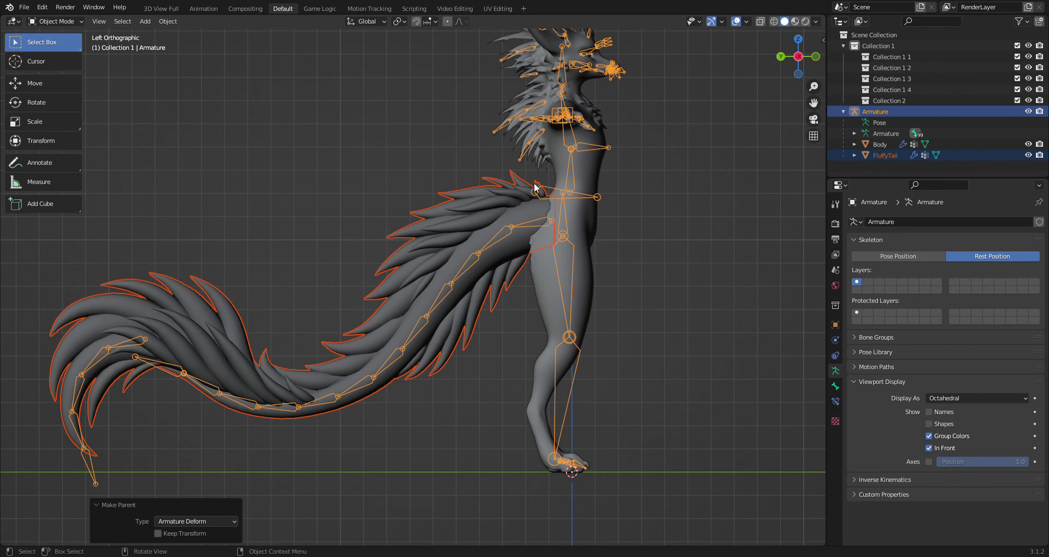
pyautogui.click(621, 216)
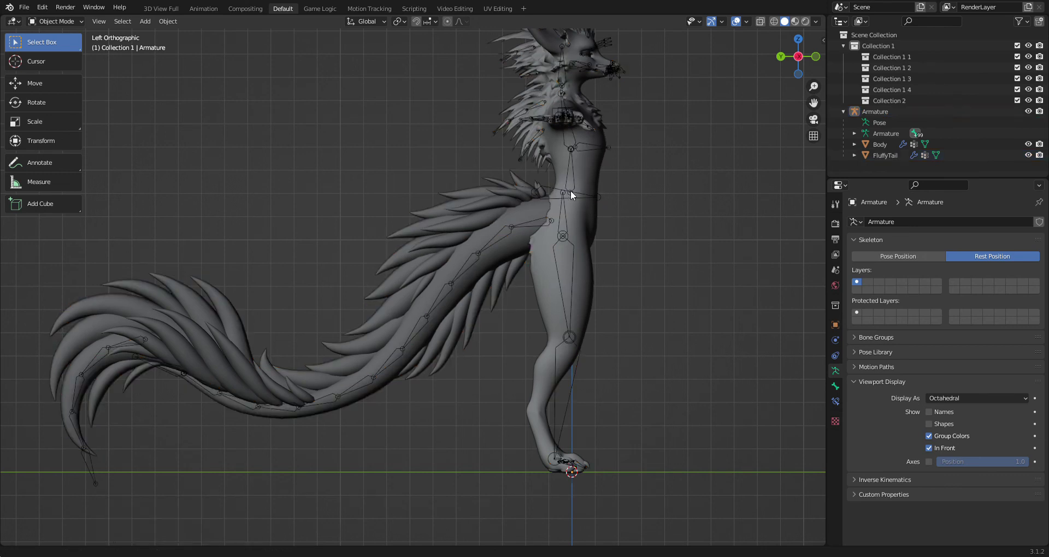
# Step: Select the Armature, Body and FluffyTail together and apply All Transforms again
pyautogui.keyDown('shift'); pyautogui.moveTo(574, 187); pyautogui.dragTo(552, 221, button='middle'); pyautogui.keyUp('shift')
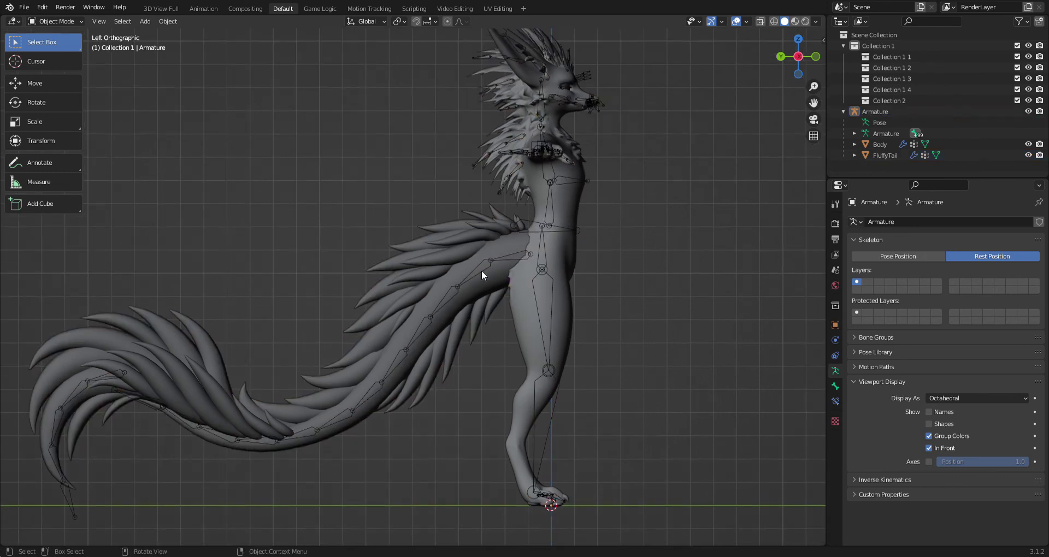
pyautogui.click(467, 255)
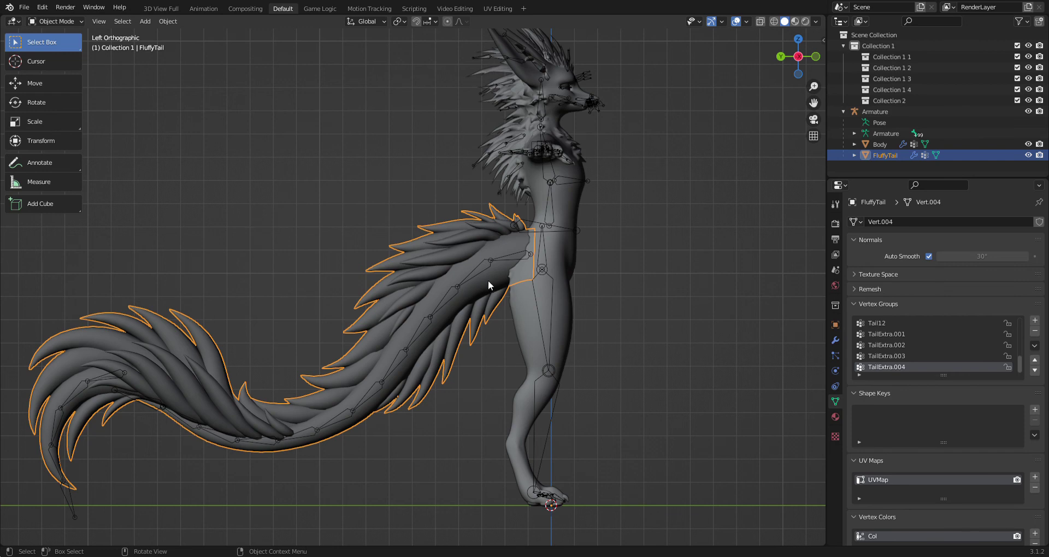
pyautogui.press('a')
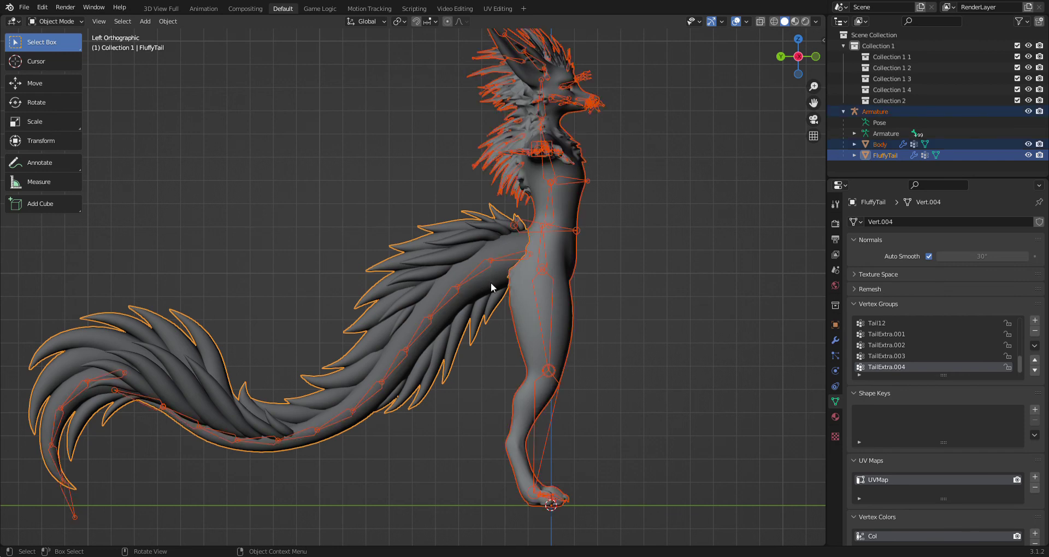
pyautogui.hotkey('ctrl', 'a')
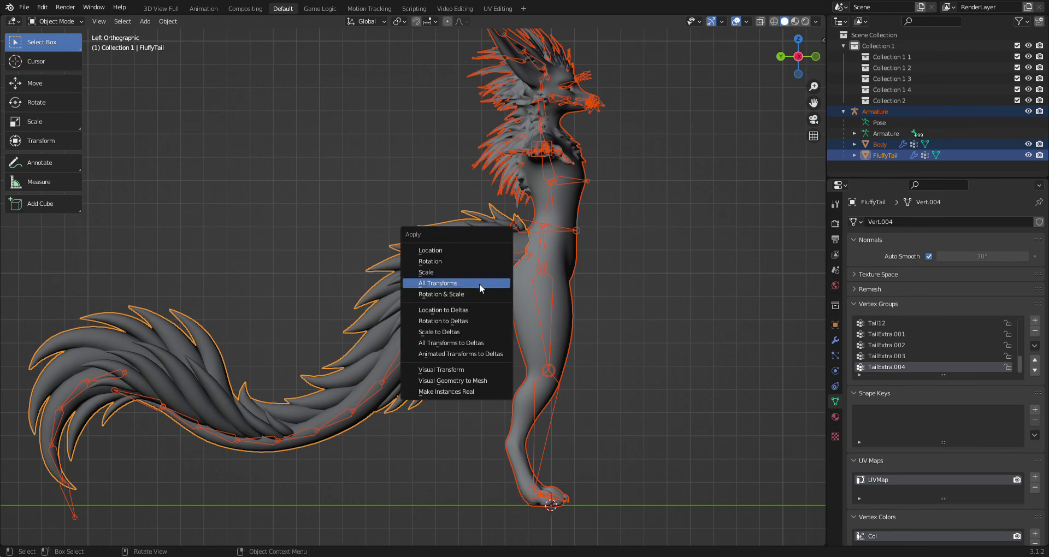
pyautogui.click(480, 284)
pyautogui.moveTo(660, 319); pyautogui.dragTo(542, 304, button='middle')
pyautogui.moveTo(445, 321); pyautogui.dragTo(415, 264, button='middle')
pyautogui.click(798, 70)
pyautogui.click(798, 69)
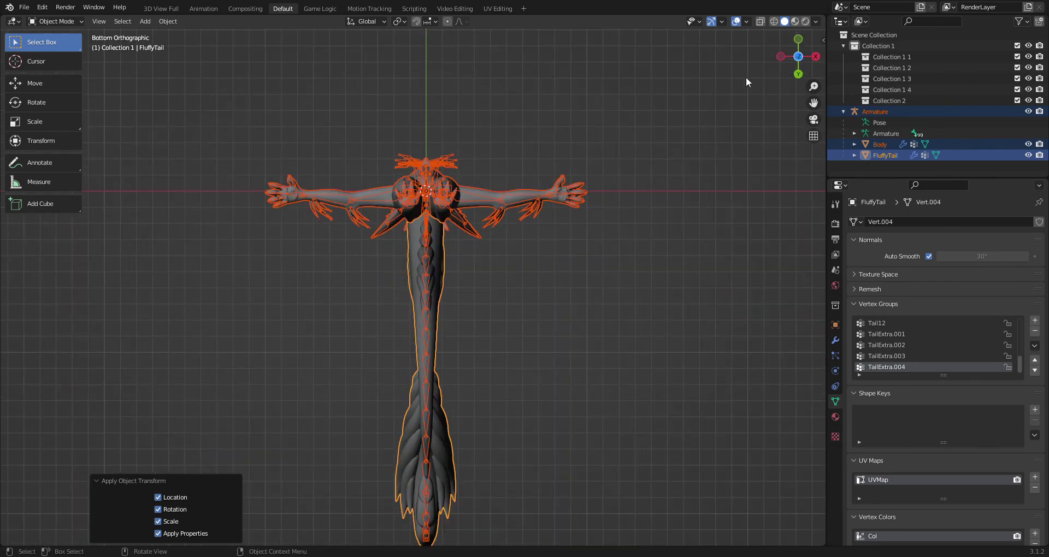
# Step: Enter Pose Mode on the main Armature from the side view, select the Tail1 bone and switch the skeleton to Pose Position
pyautogui.click(781, 56)
pyautogui.scroll(5, 552, 217)
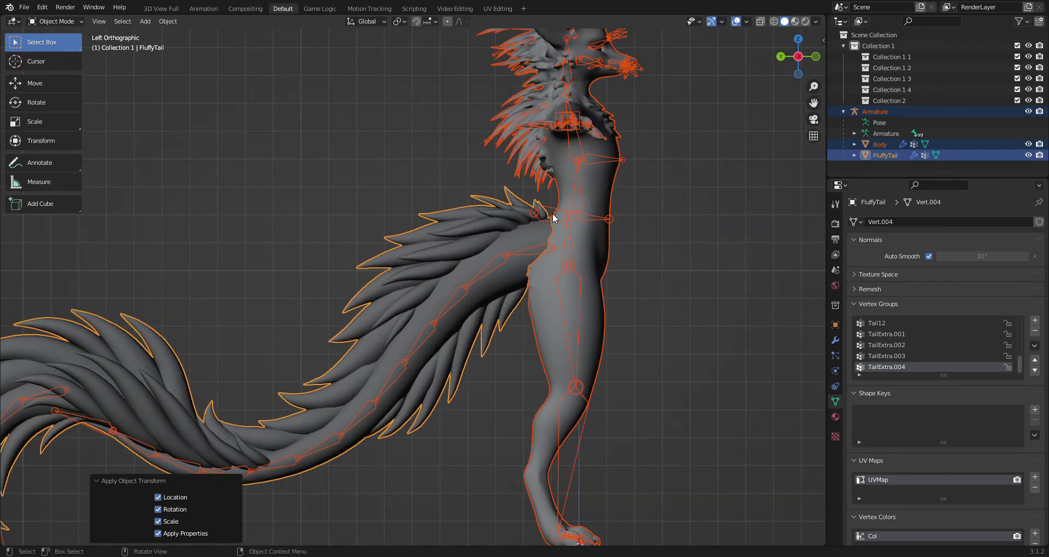
pyautogui.click(582, 169)
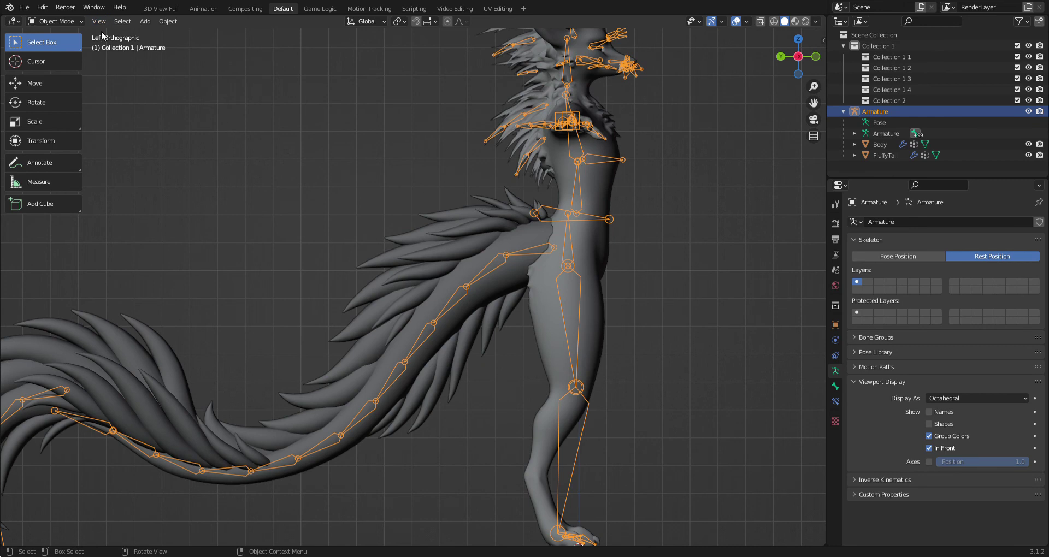
pyautogui.click(57, 21)
pyautogui.click(64, 58)
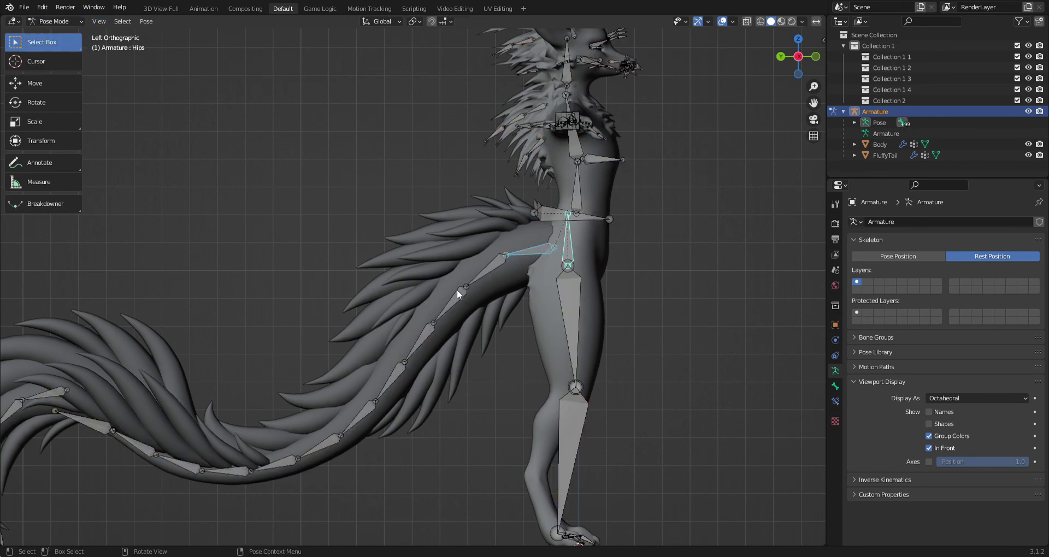
pyautogui.press(']')
pyautogui.press('g')
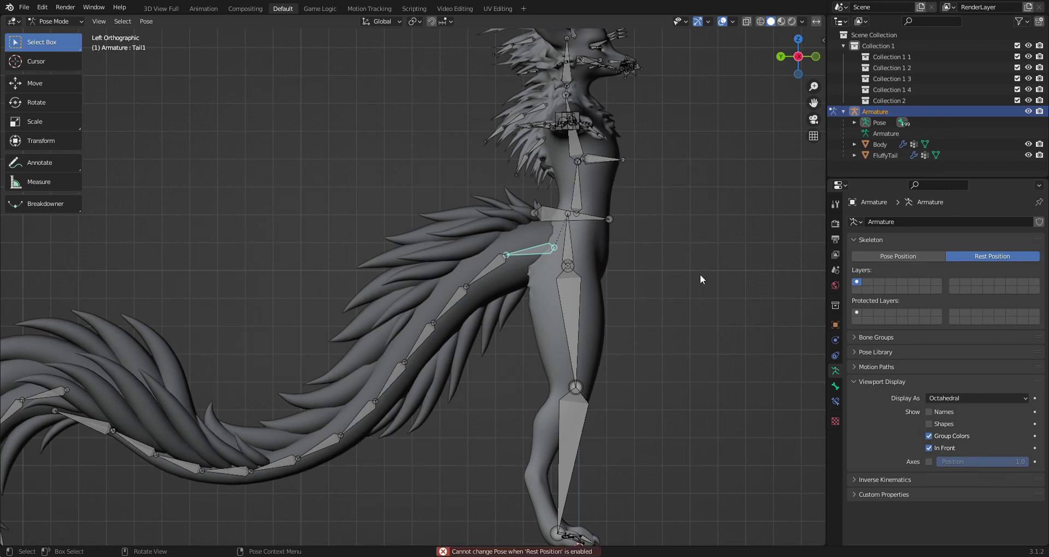
pyautogui.click(898, 256)
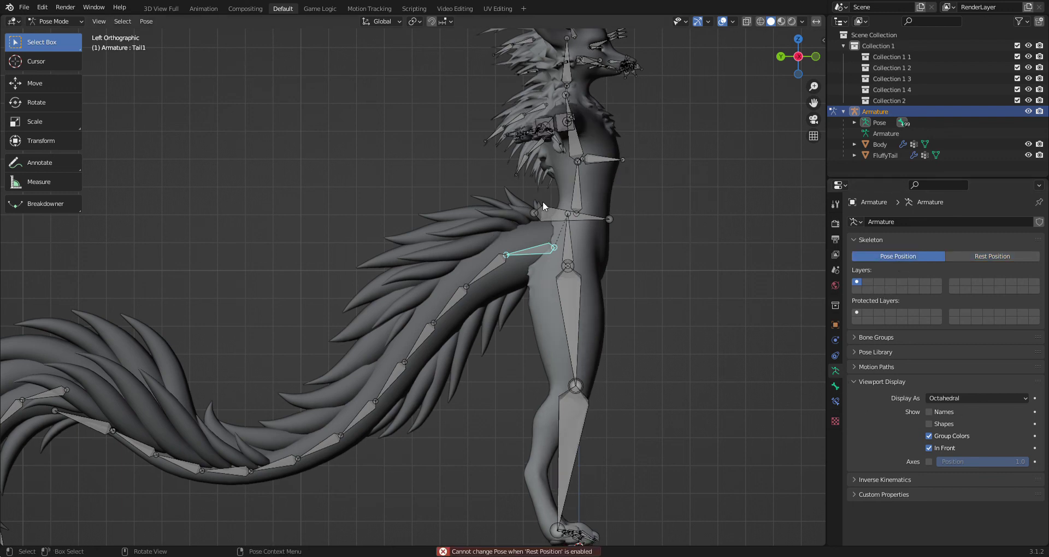
# Step: Test-rotate the Tail1 bone in the side view, cancel the rotation and inspect where the tail meets the body
pyautogui.press('r')
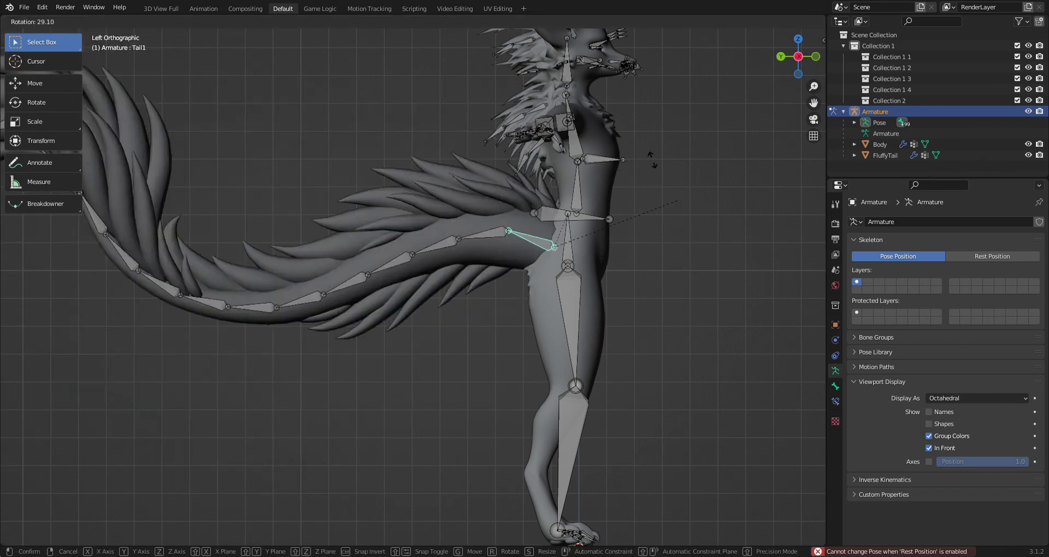
pyautogui.press('Escape')
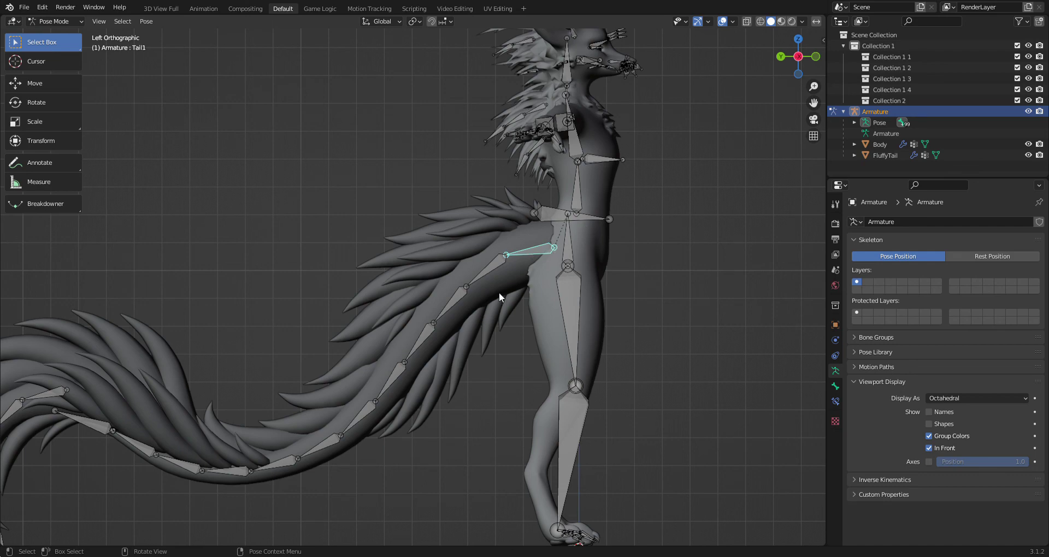
pyautogui.moveTo(501, 300); pyautogui.dragTo(533, 324, button='middle')
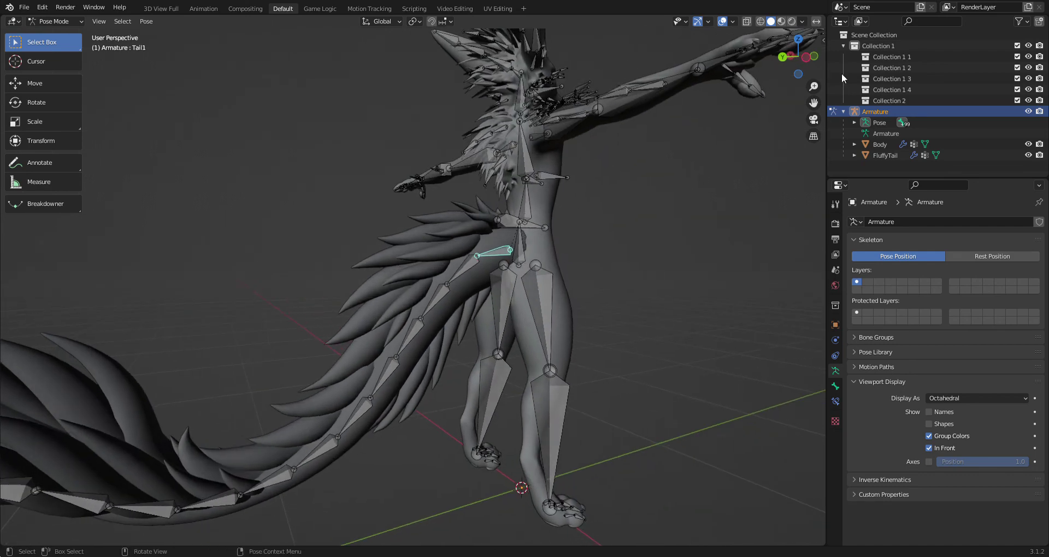
pyautogui.click(802, 58)
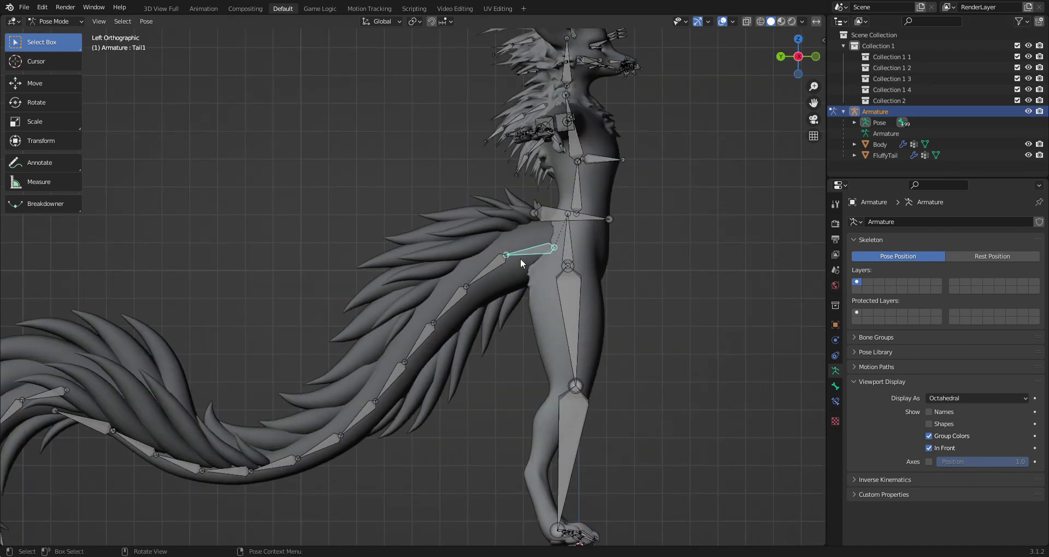
# Step: Rotate the Hips bone about 52.5° in the side view to test whether the tail follows the body
pyautogui.click(568, 248)
pyautogui.scroll(-2, 569, 248)
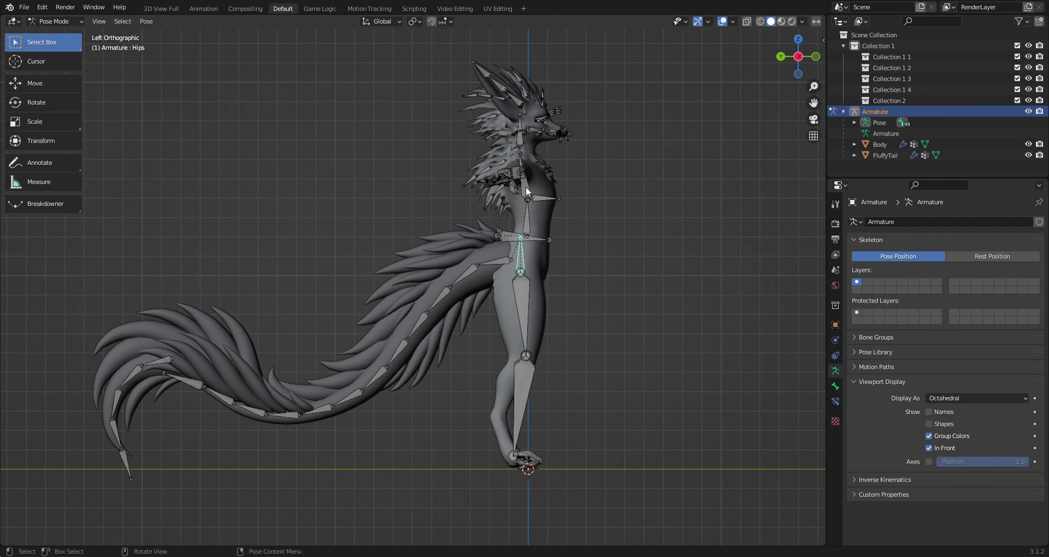
pyautogui.press('r')
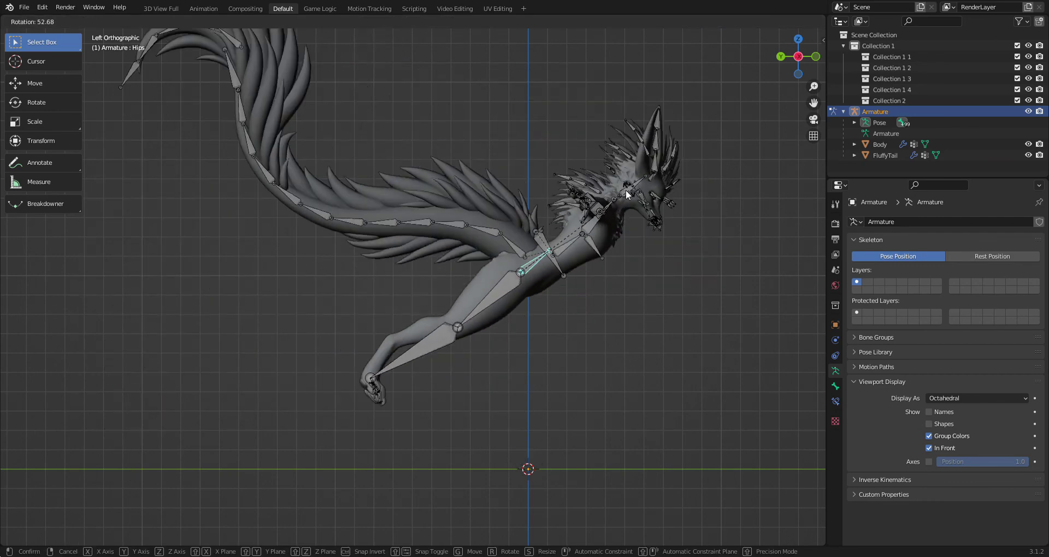
pyautogui.click(627, 194)
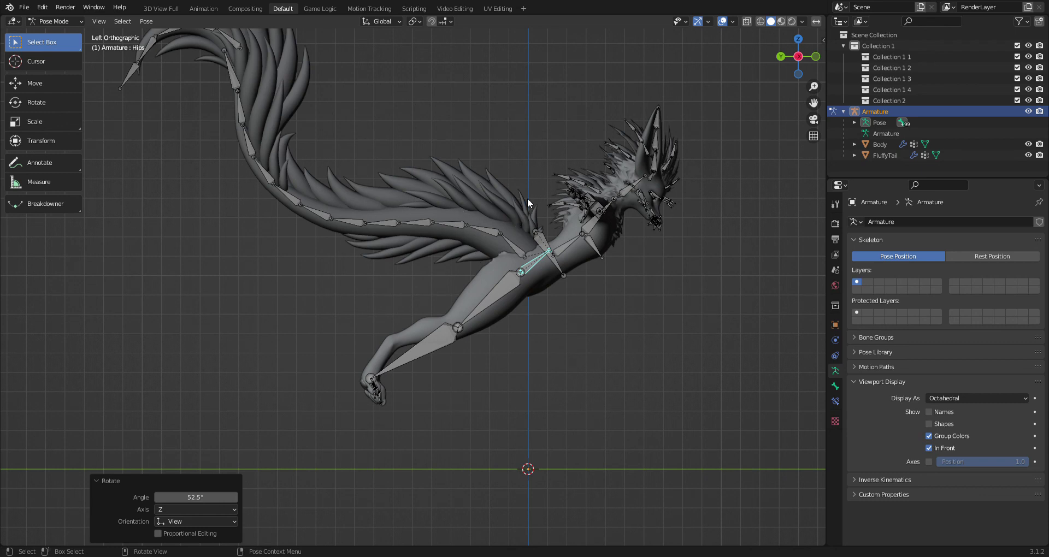
# Step: Try rotating the Right leg bone, and undo both the leg and the Hips rotations
pyautogui.click(497, 283)
pyautogui.press('r')
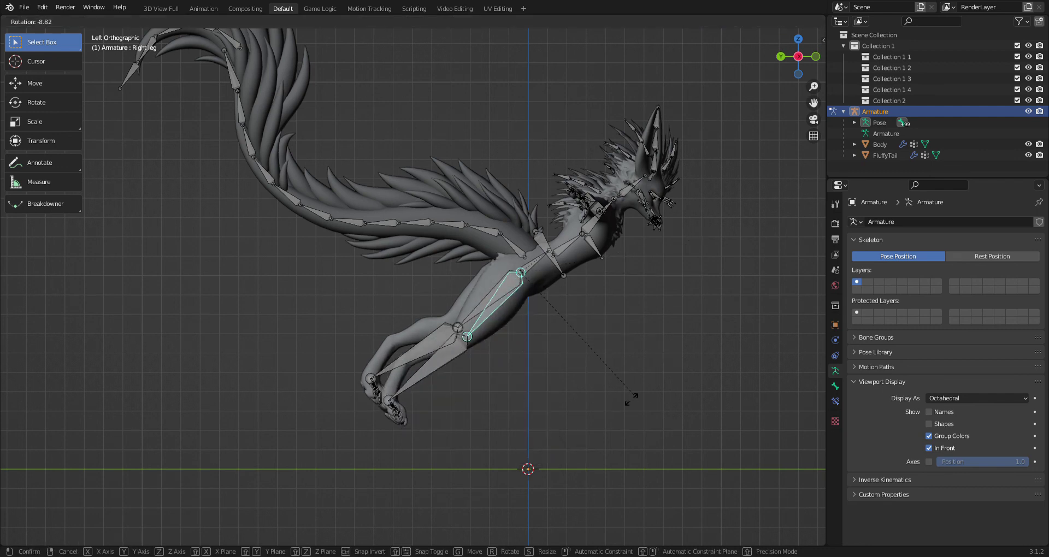
pyautogui.click(594, 227)
pyautogui.hotkey('ctrl', 'z')
pyautogui.hotkey('ctrl', 'z')
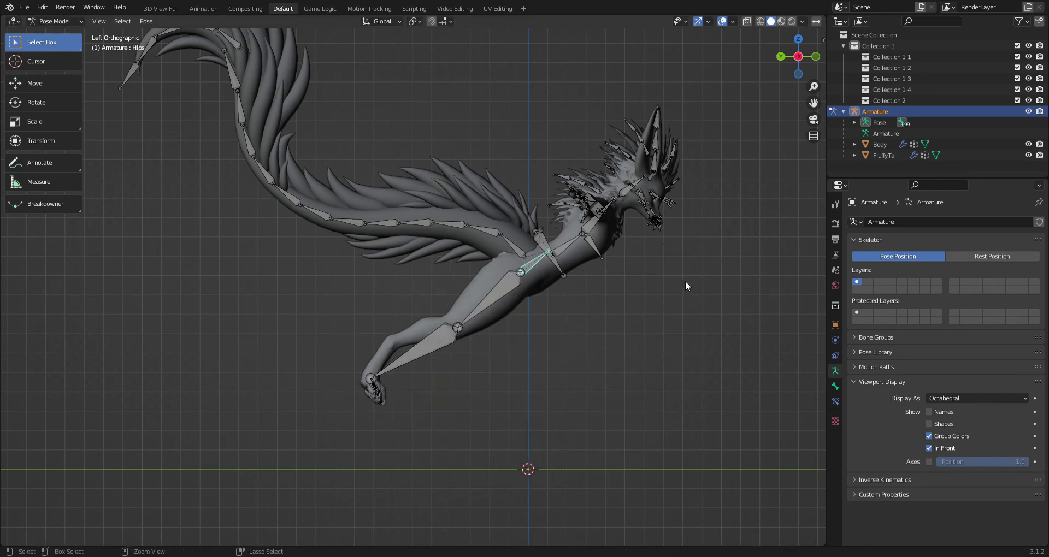
pyautogui.hotkey('ctrl', 'z')
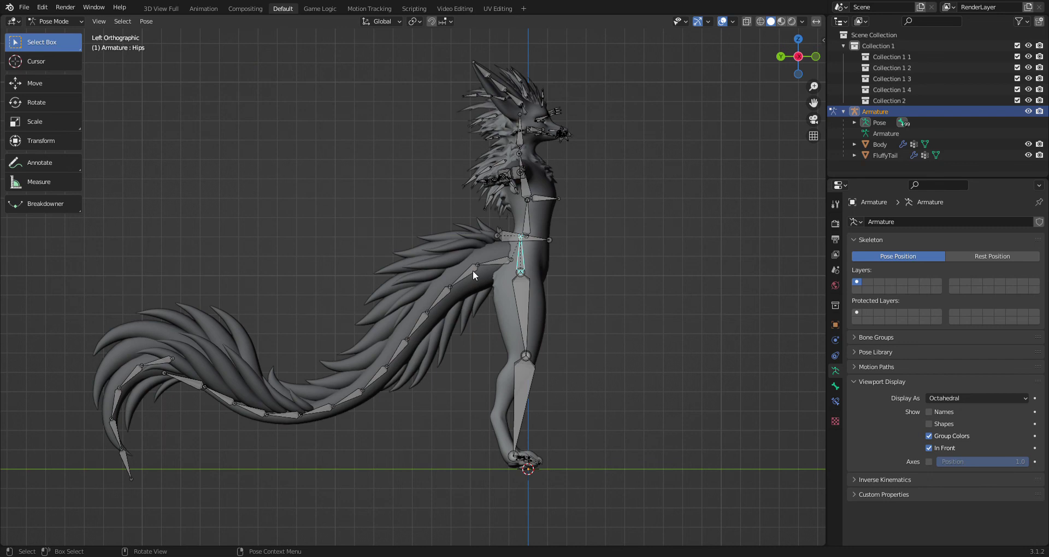
# Step: Test-rotate the Tail2 bone and the Tail4 bone in turn, cancelling each rotation
pyautogui.hotkey('ctrl', 'z')
pyautogui.press('r')
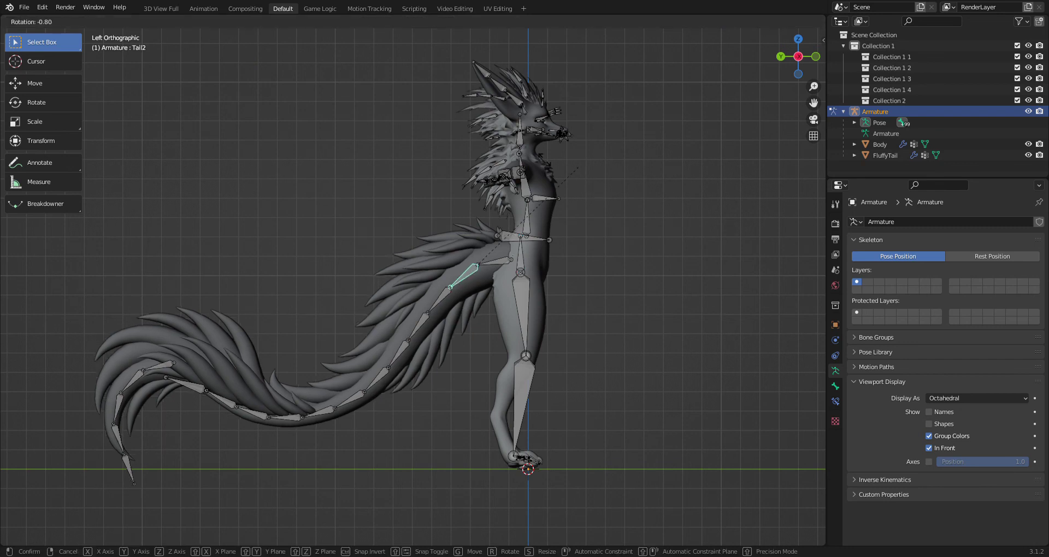
pyautogui.click(458, 316)
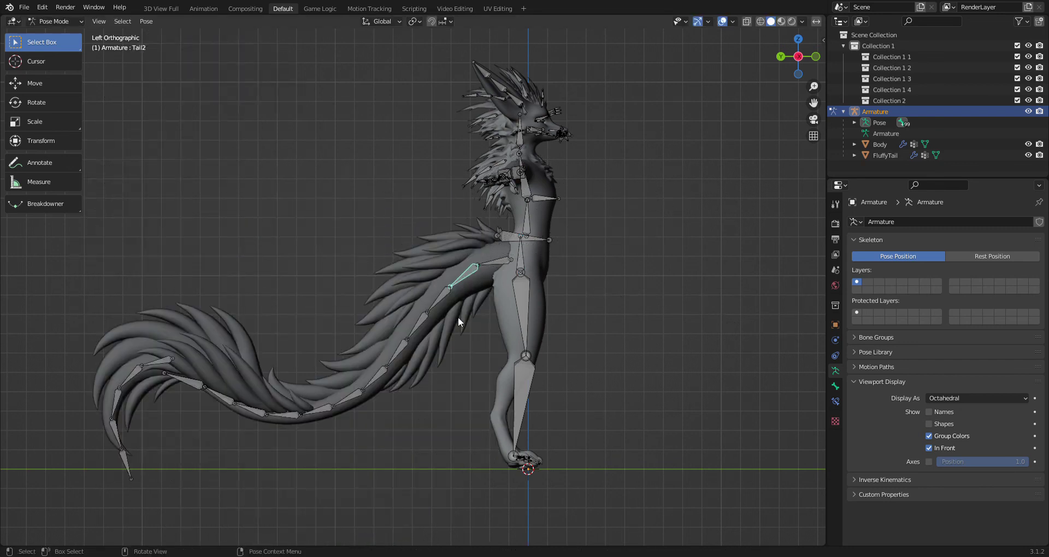
pyautogui.click(418, 319)
pyautogui.press('r')
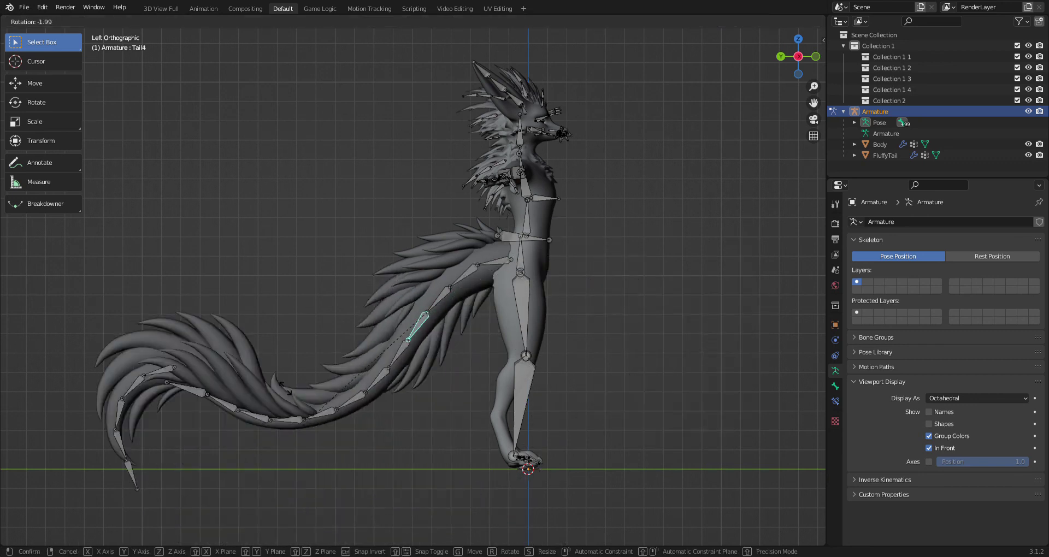
pyautogui.click(542, 368)
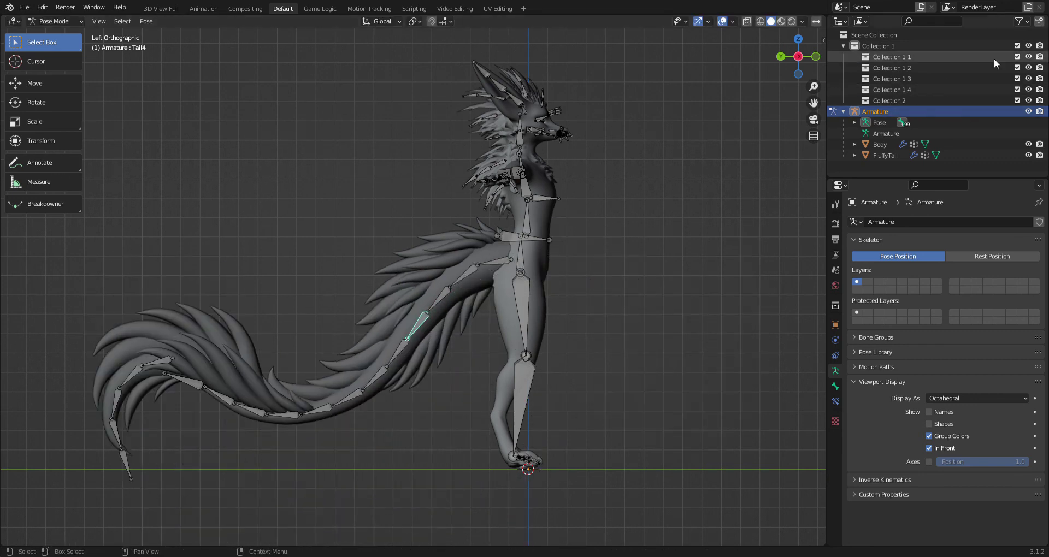